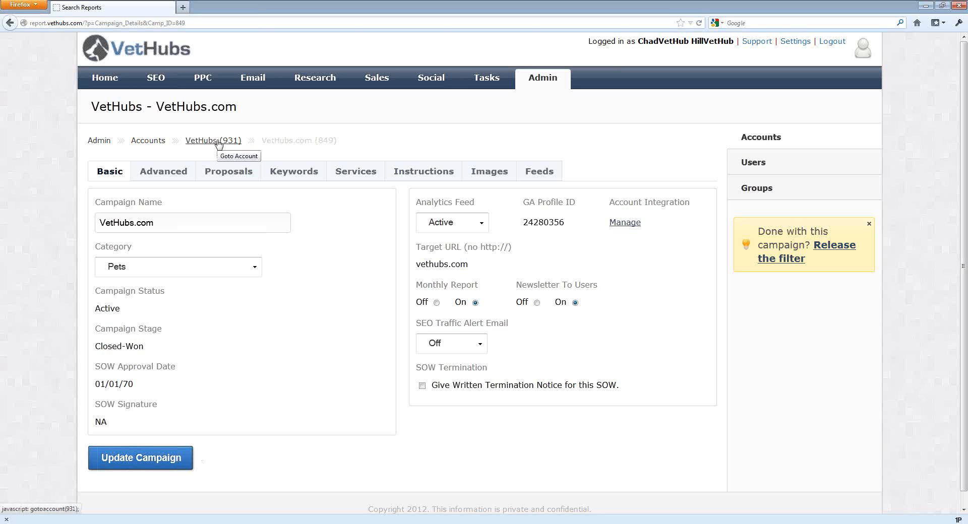
Start building the VetHubs account's Master Proposal Template from the Account Management campaign.
click(218, 142)
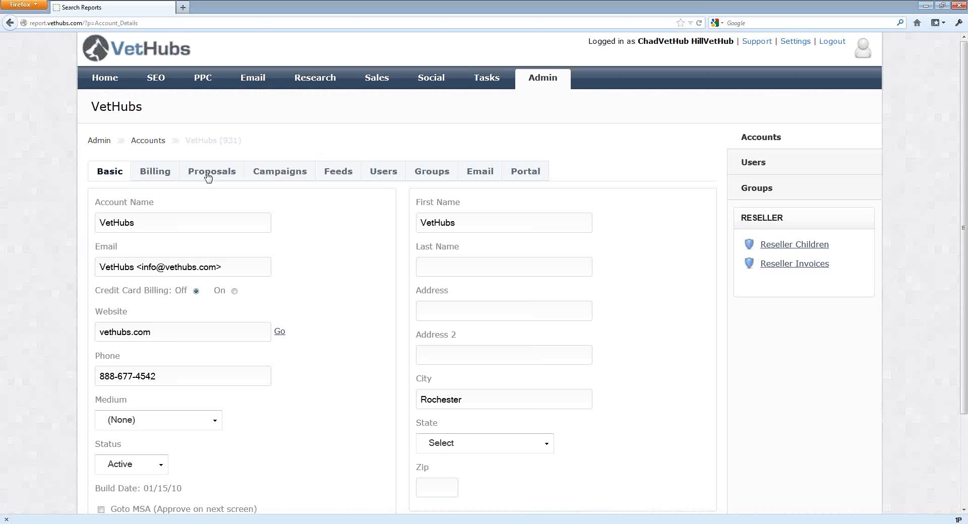
click(207, 176)
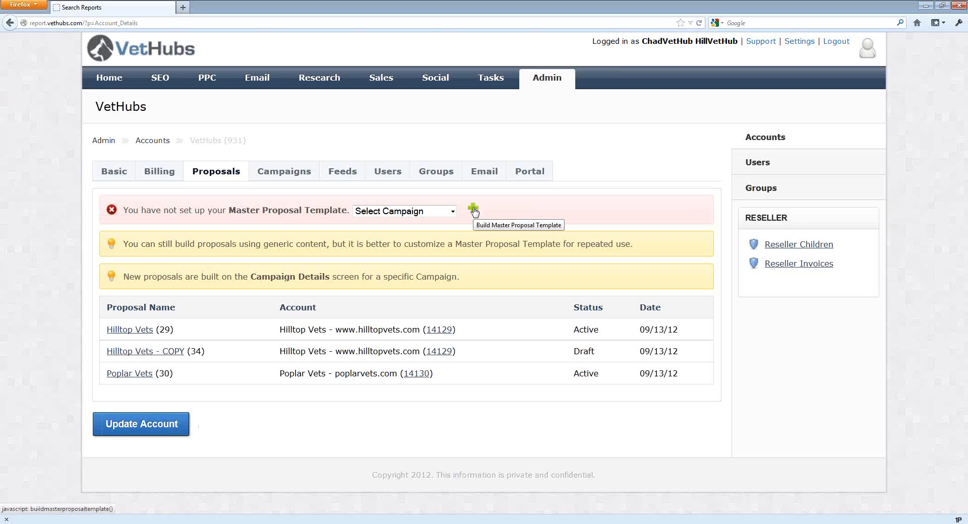
click(406, 212)
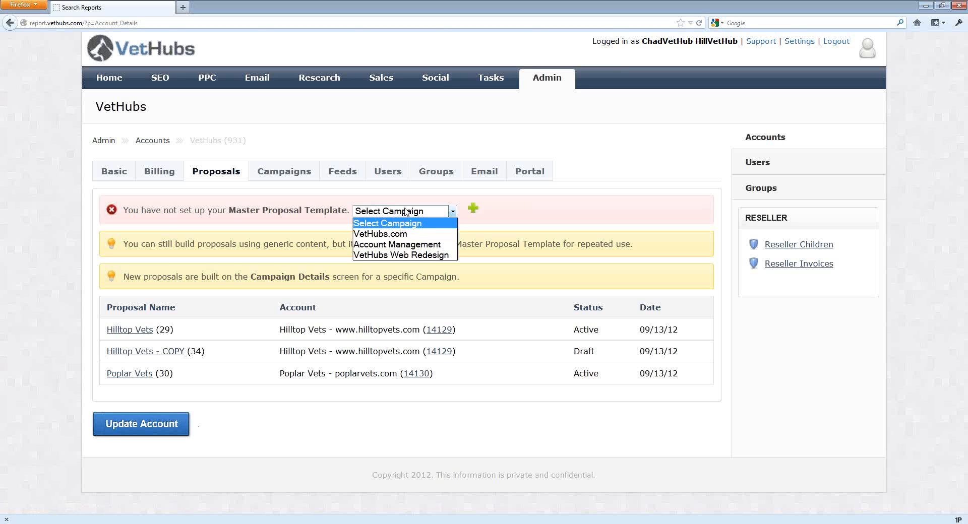
click(428, 246)
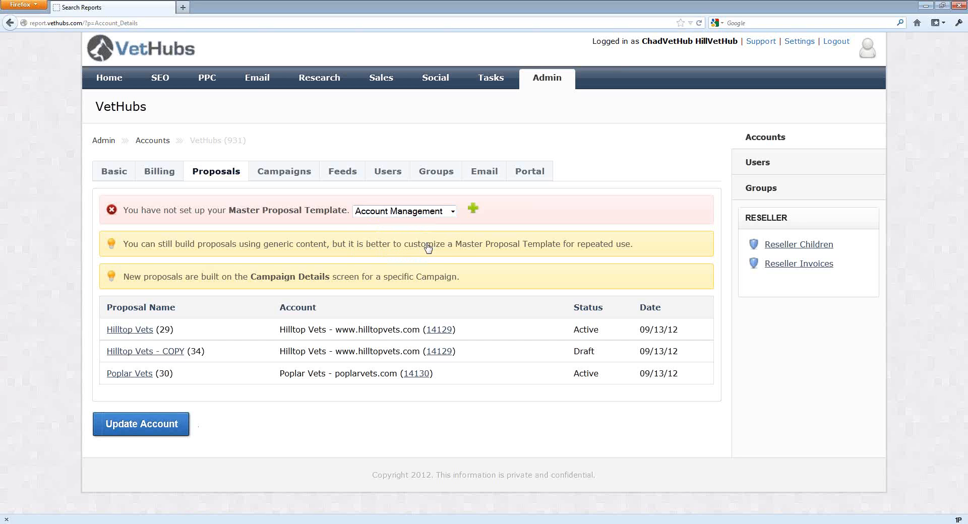
click(473, 209)
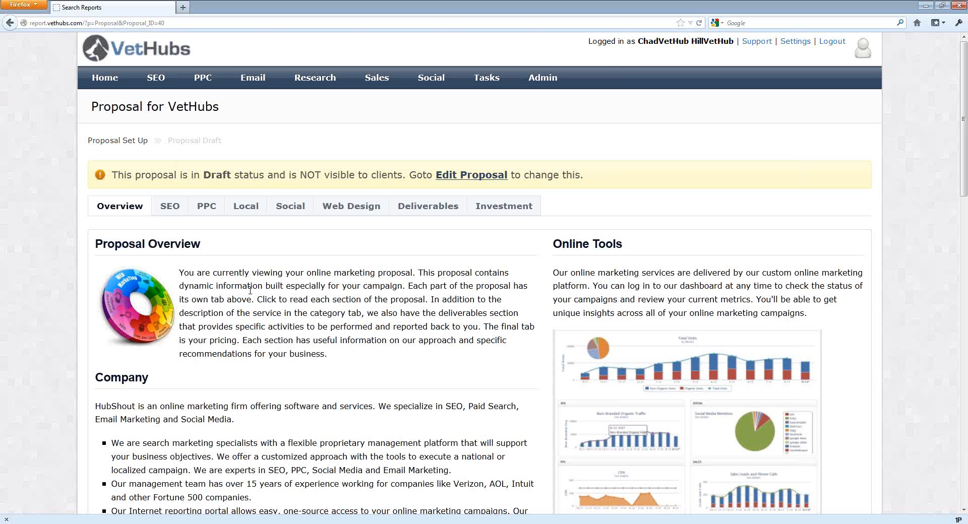
Review the draft proposal's Overview content.
scroll(250, 290, down, 3)
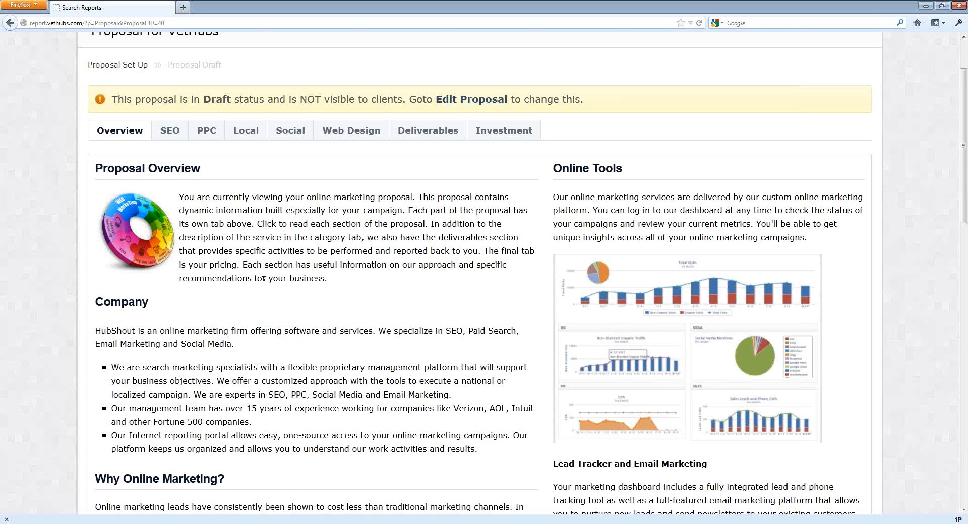
scroll(263, 281, up, 3)
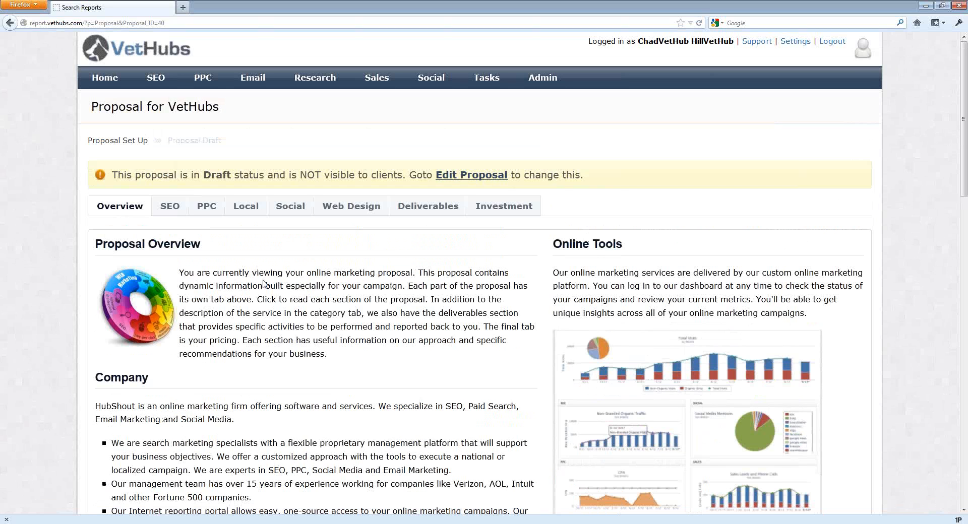
scroll(264, 284, down, 6)
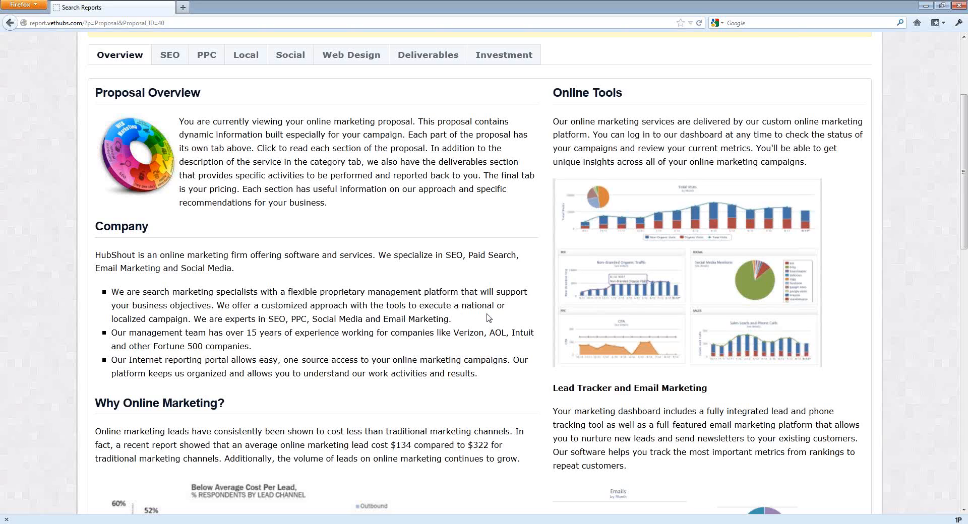
scroll(488, 318, down, 12)
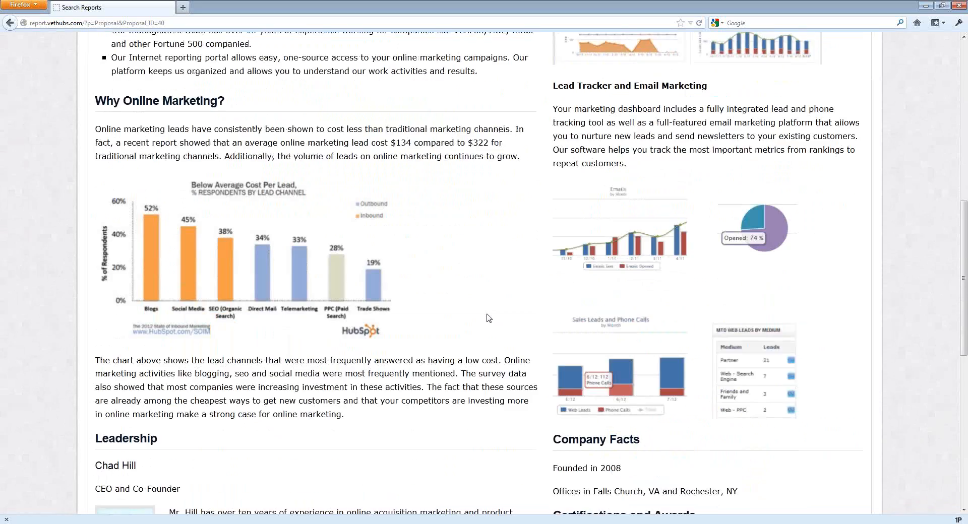
scroll(488, 317, down, 5)
scroll(453, 282, up, 15)
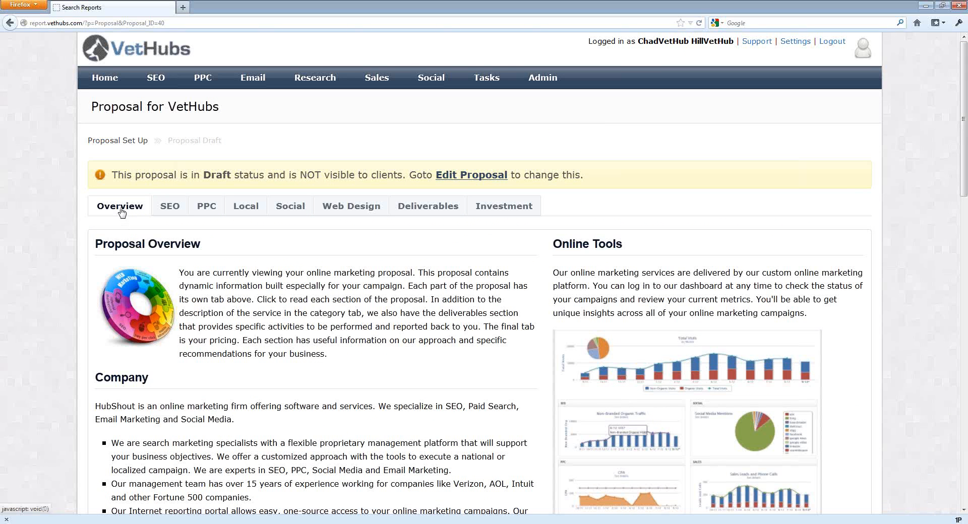
Browse the proposal's SEO, PPC, Local, Social, Web Design and Deliverables tabs.
click(169, 207)
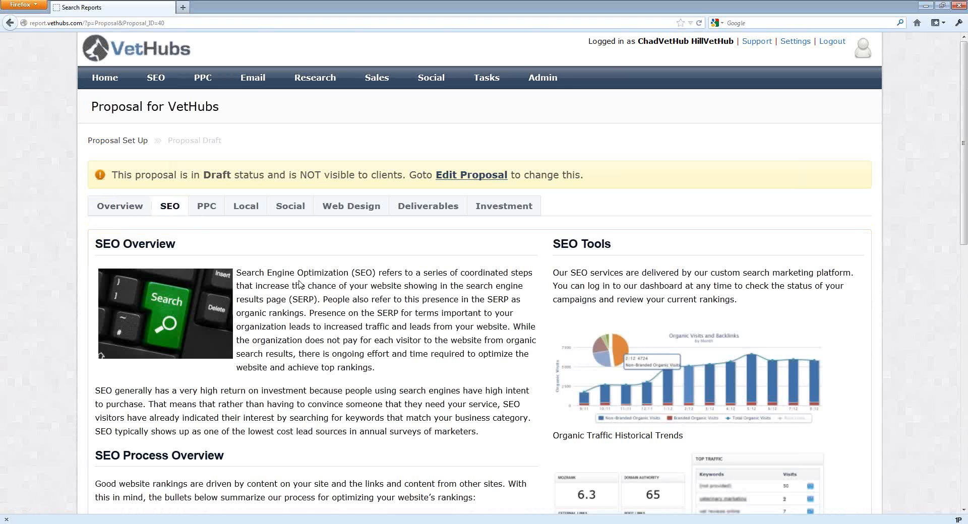
scroll(299, 284, down, 3)
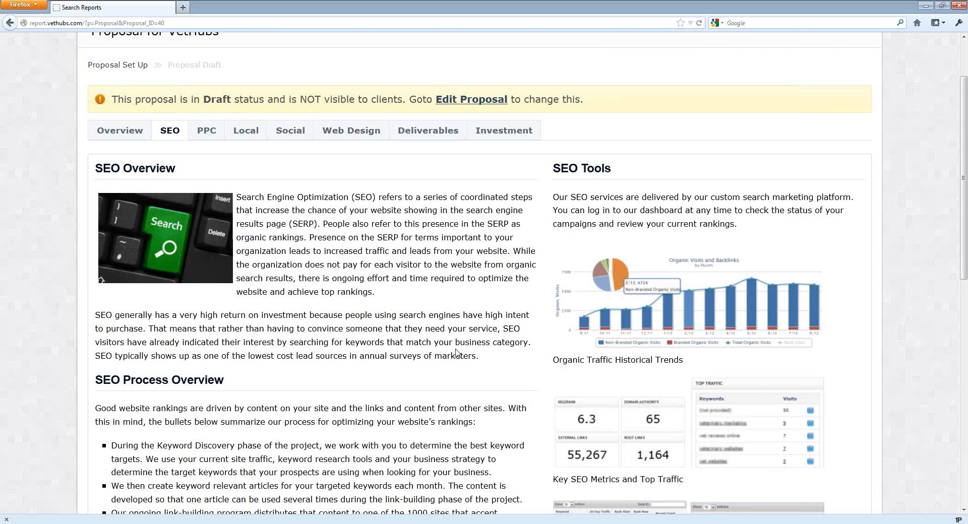
scroll(449, 353, up, 3)
click(211, 211)
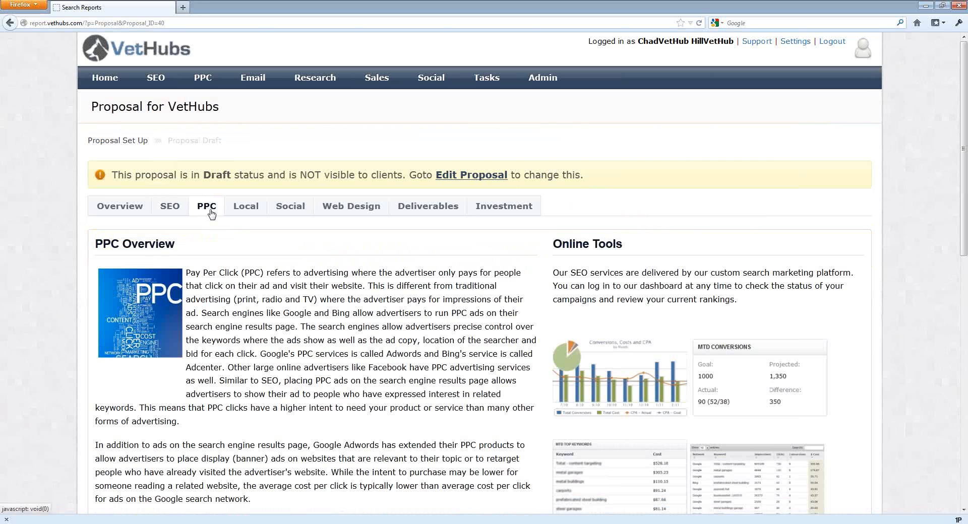
click(246, 209)
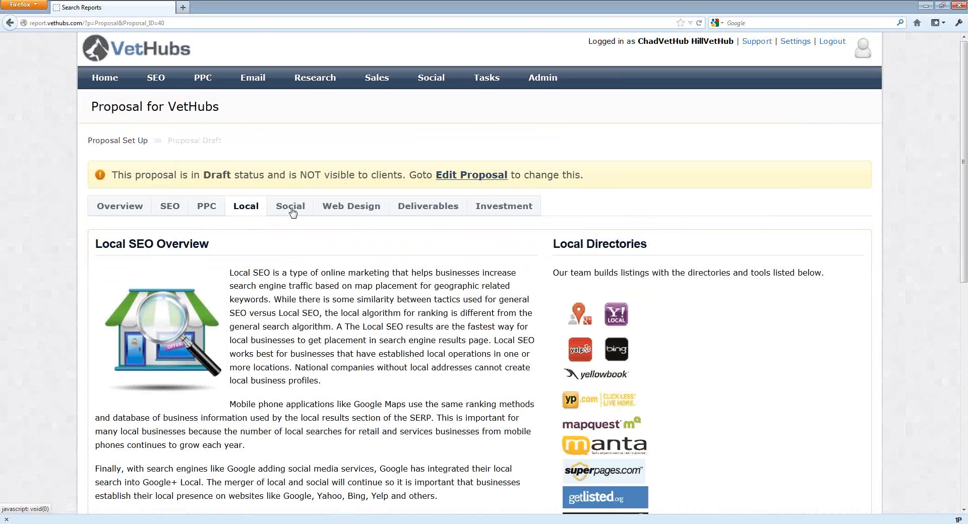
click(292, 212)
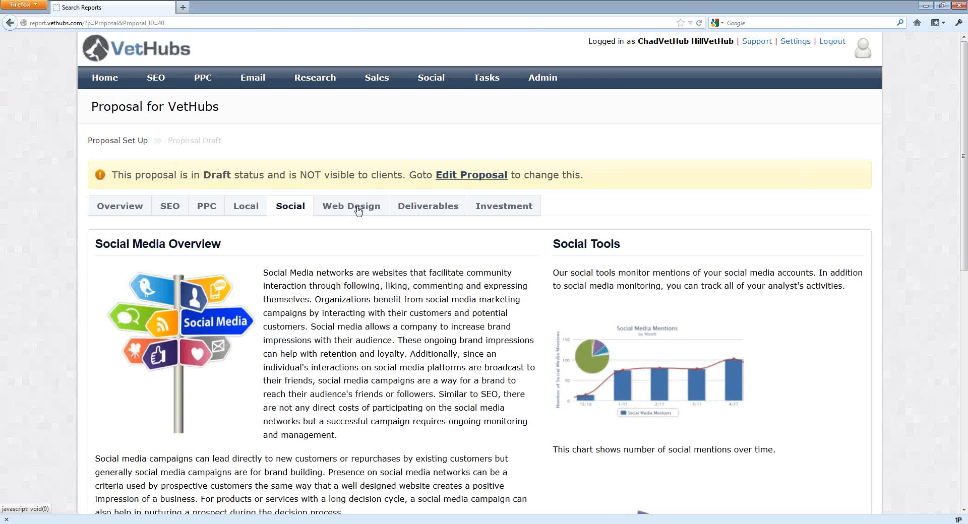
click(359, 211)
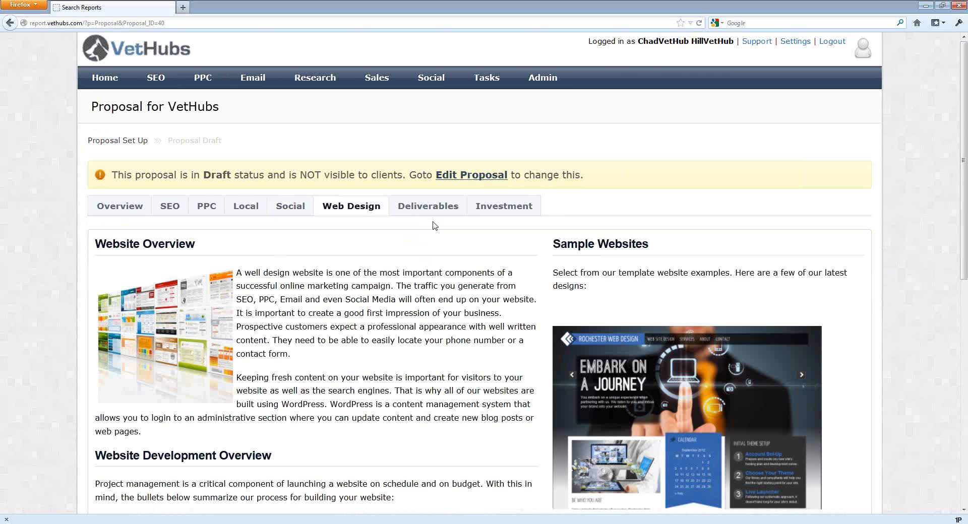
click(427, 210)
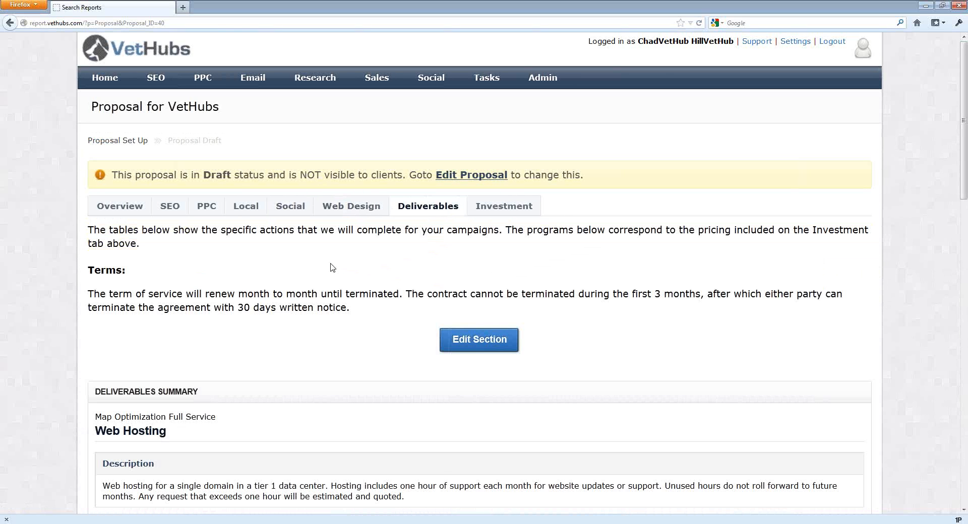
Review the Deliverables plan tables and the Investment summary of the proposal.
scroll(332, 267, down, 10)
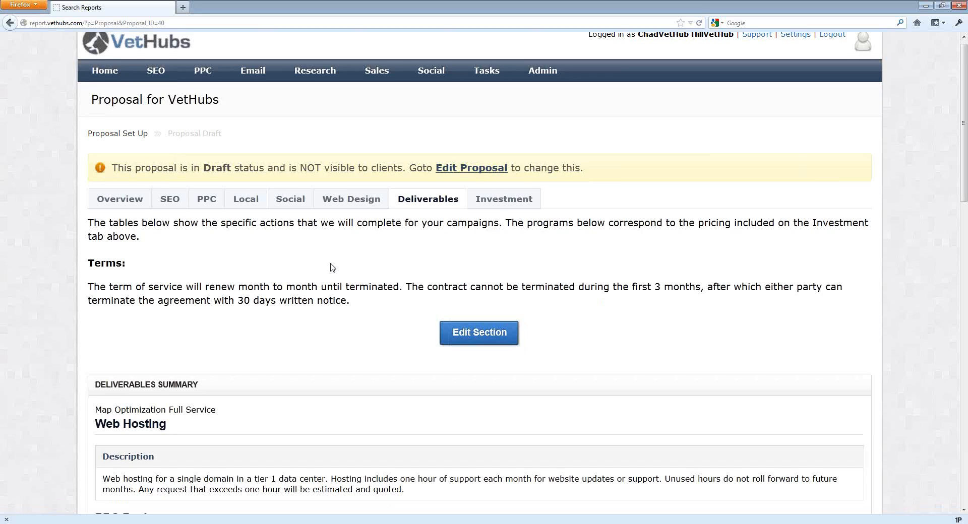
scroll(330, 262, down, 3)
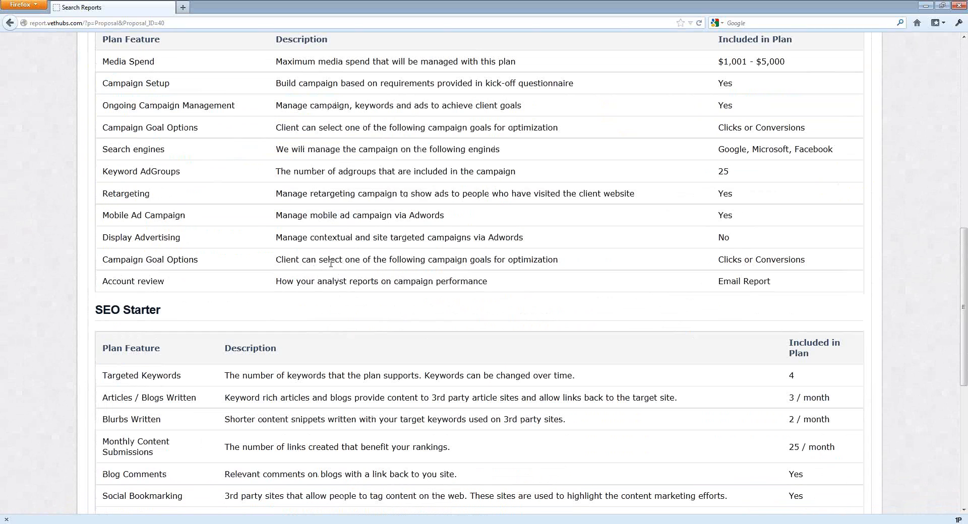
scroll(331, 265, down, 2)
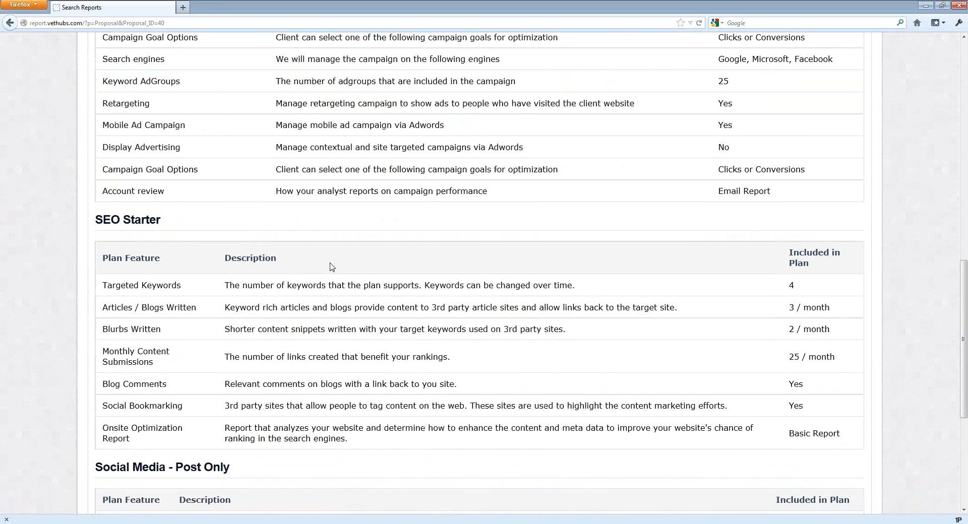
scroll(331, 262, down, 2)
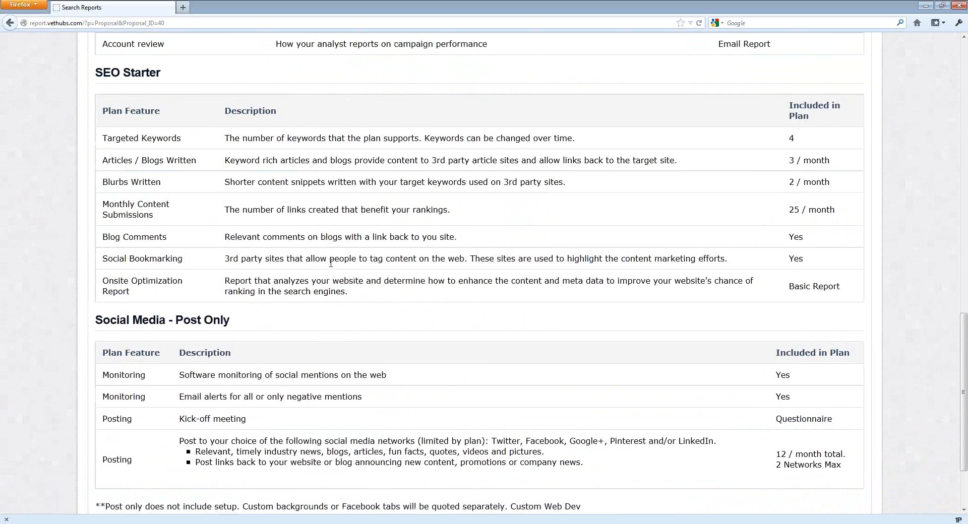
scroll(331, 262, down, 3)
scroll(404, 257, up, 20)
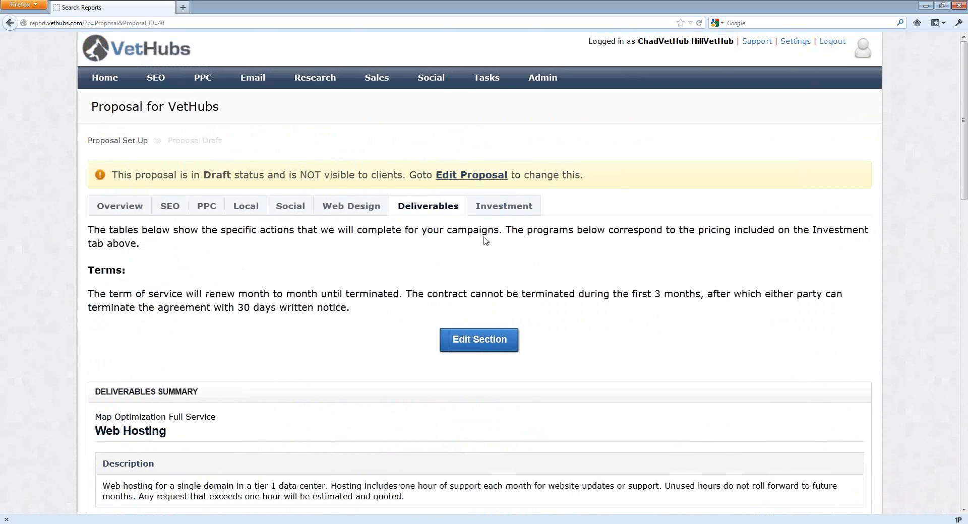
click(490, 208)
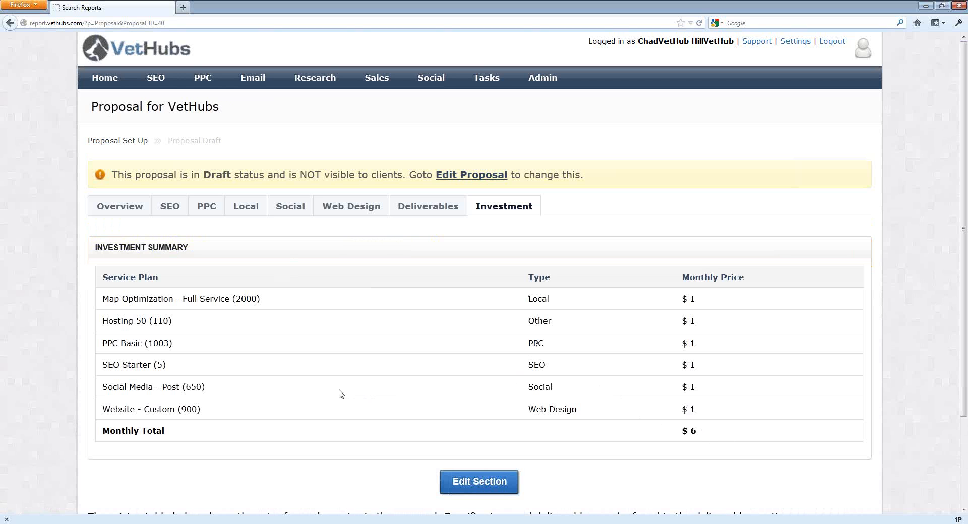
scroll(335, 377, down, 2)
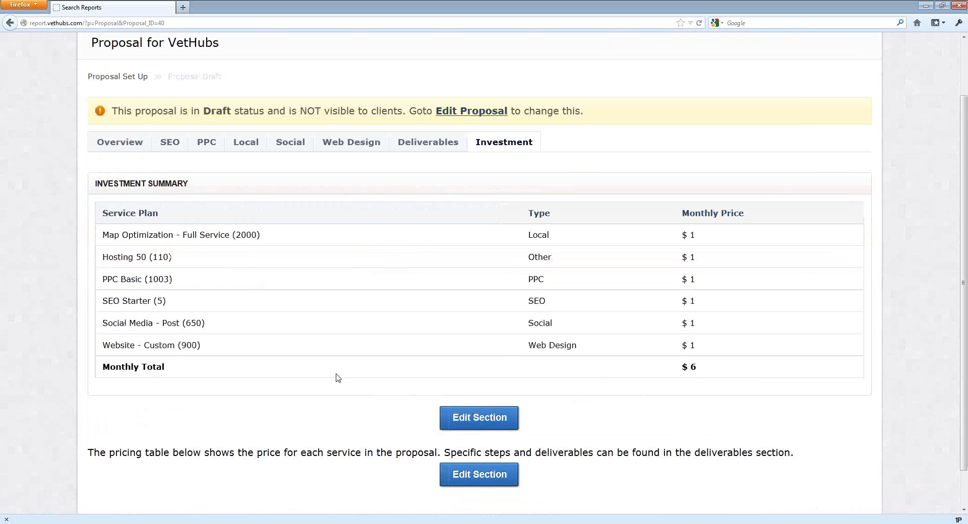
scroll(335, 378, up, 2)
scroll(138, 226, down, 1)
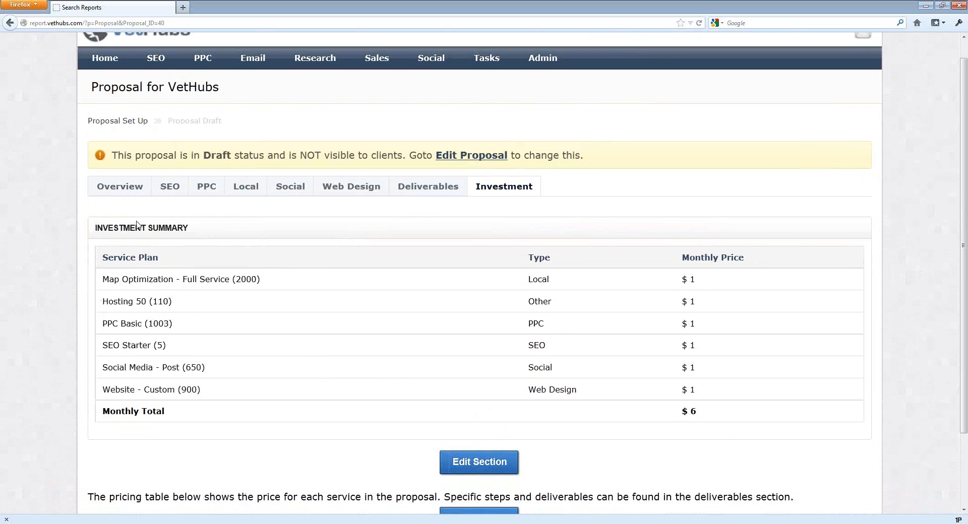
scroll(129, 216, up, 1)
Open the proposal's Overview section for editing.
click(113, 207)
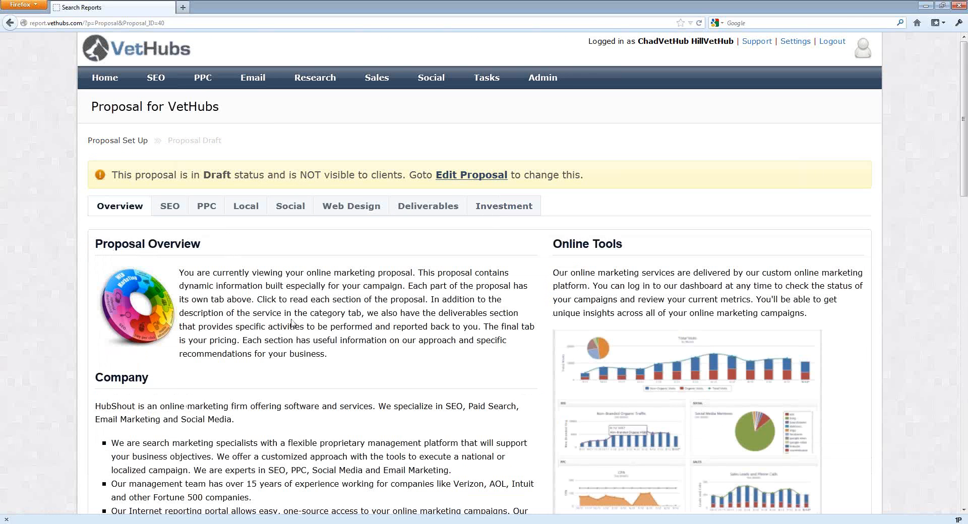
scroll(293, 323, down, 3)
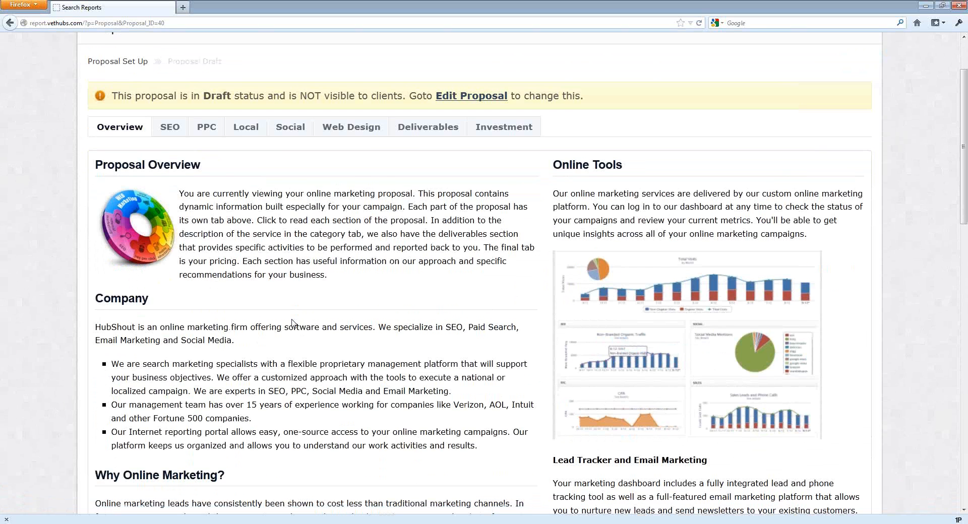
scroll(287, 319, down, 15)
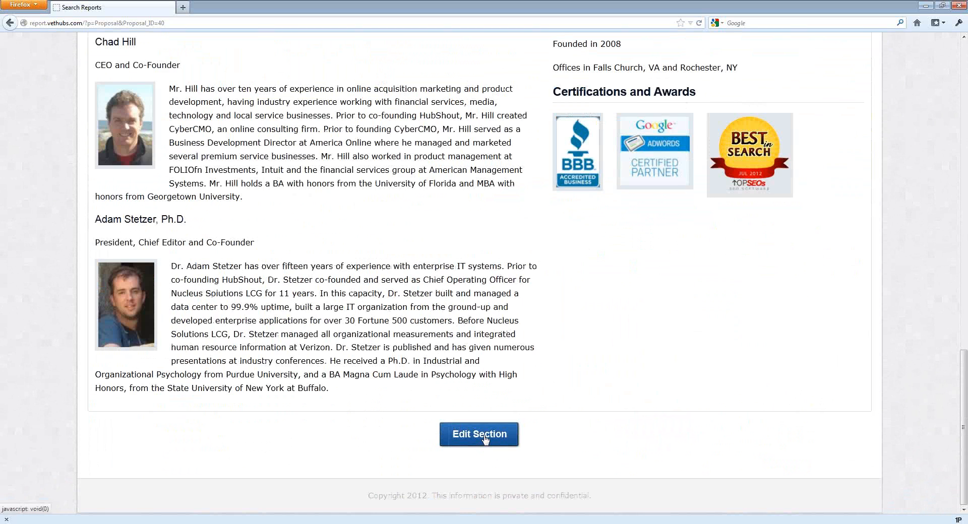
click(484, 440)
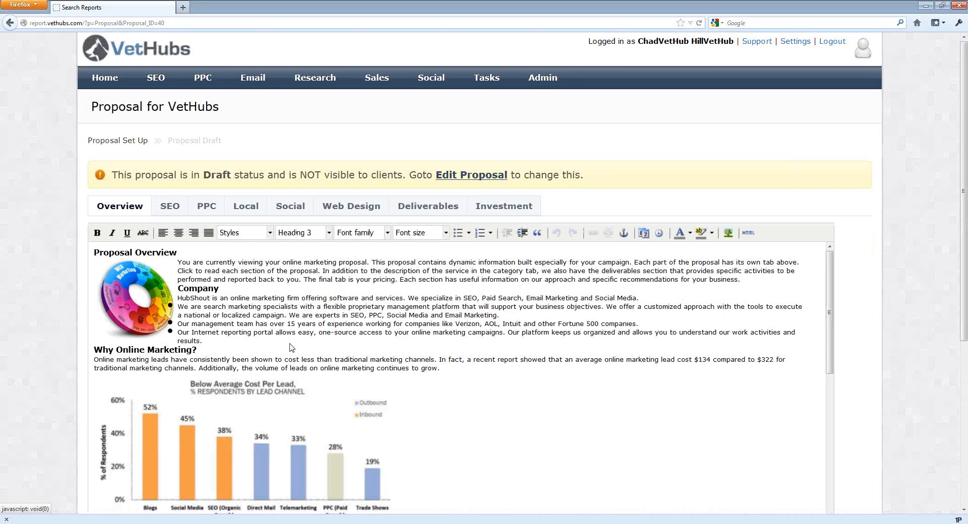
scroll(298, 331, down, 10)
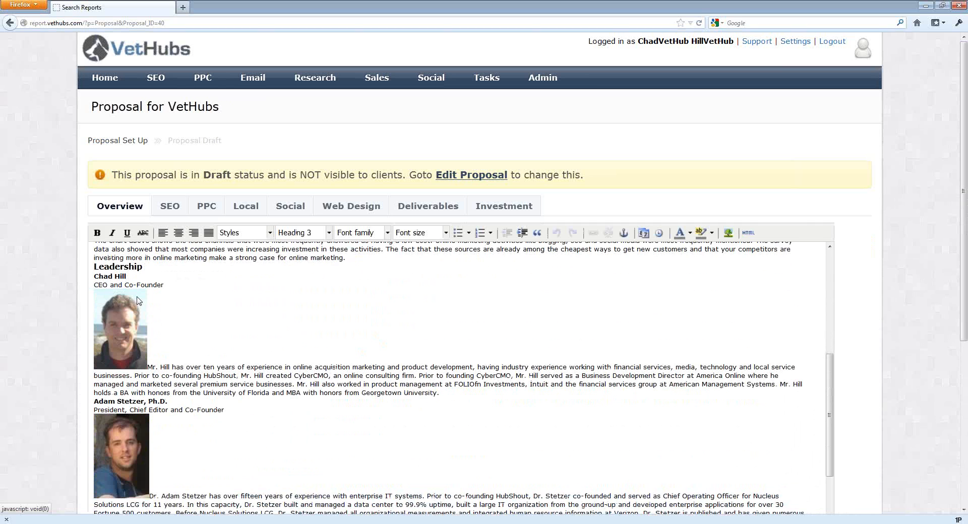
scroll(134, 304, up, 10)
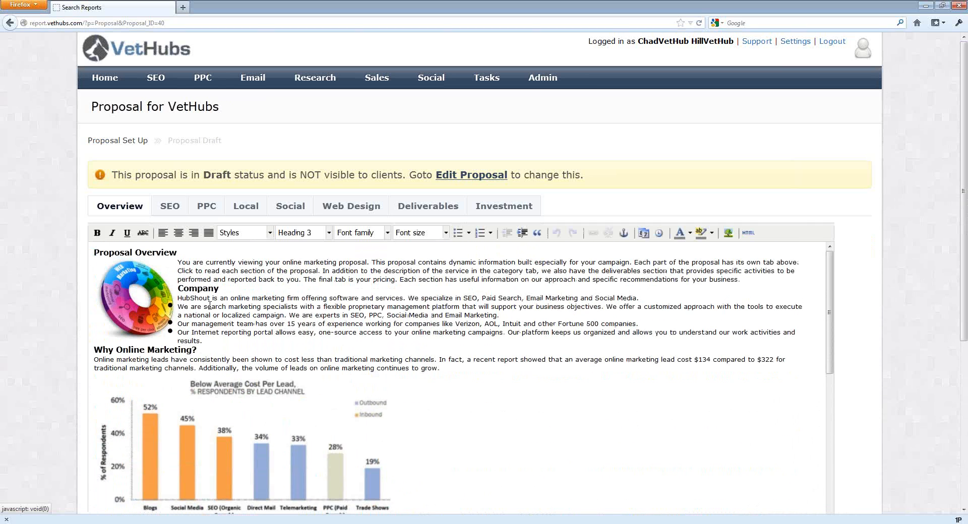
Replace the first two Company sentences with "VetHubs is a firm dedicated to support vets in online marketing.".
drag(178, 298, 605, 308)
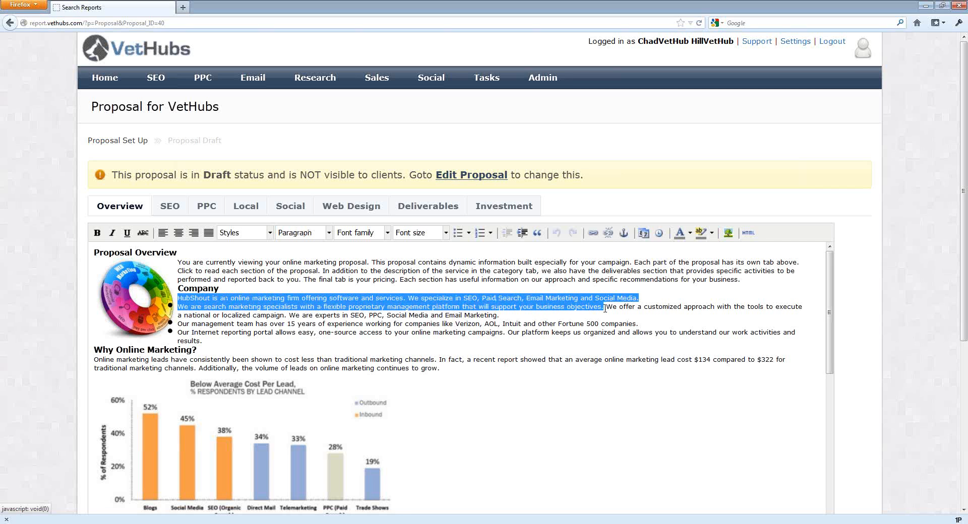
text(VetHubs is a firm dedicated to support vets in online marketing.)
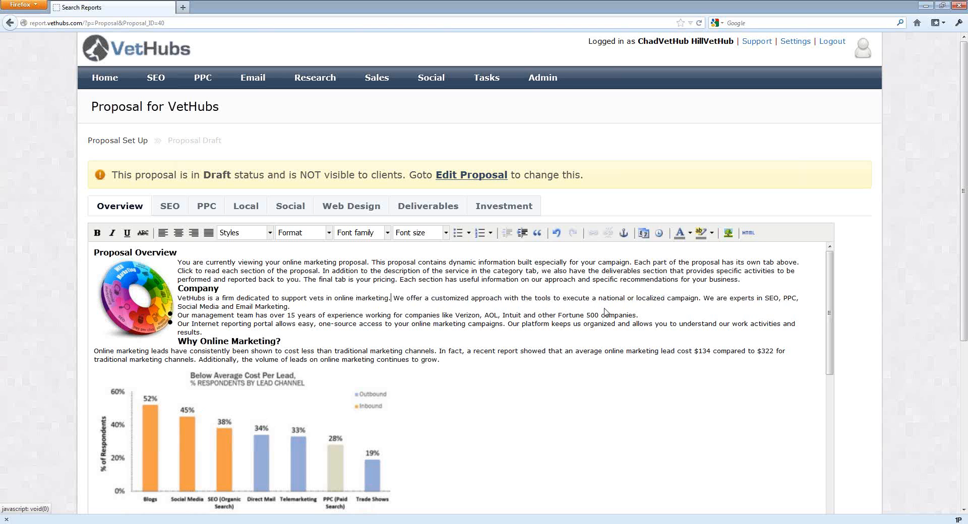
Delete the leadership titles, photos and biographies following the Chad Hill name in the Overview text.
scroll(597, 318, down, 8)
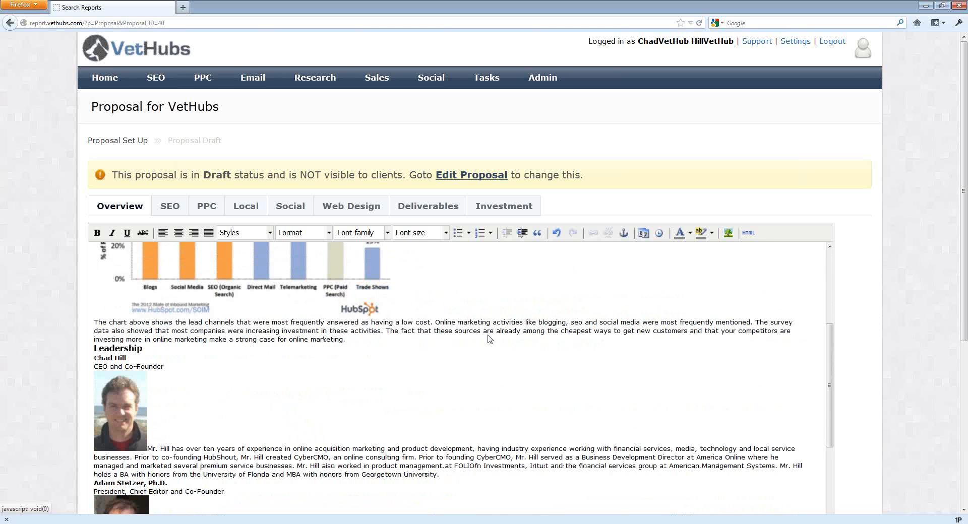
drag(95, 352, 288, 493)
key(Delete)
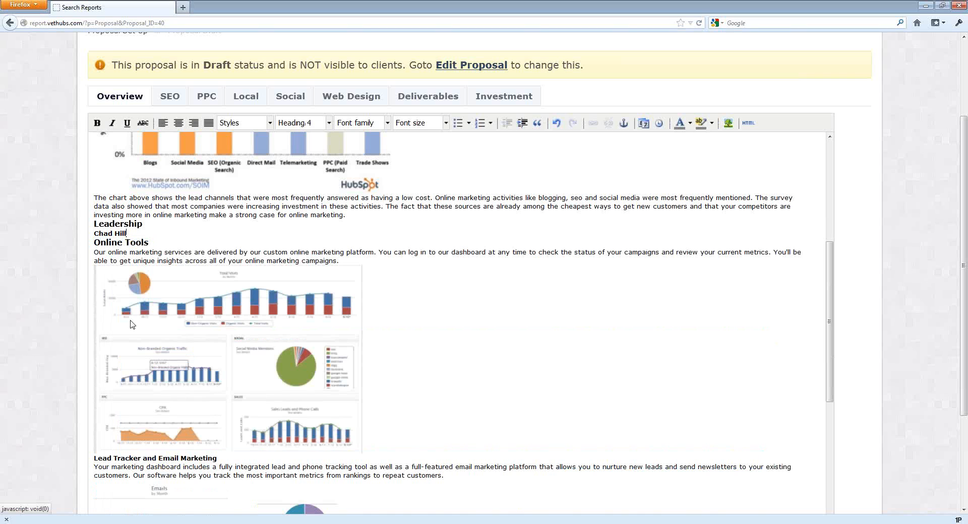
key(Return)
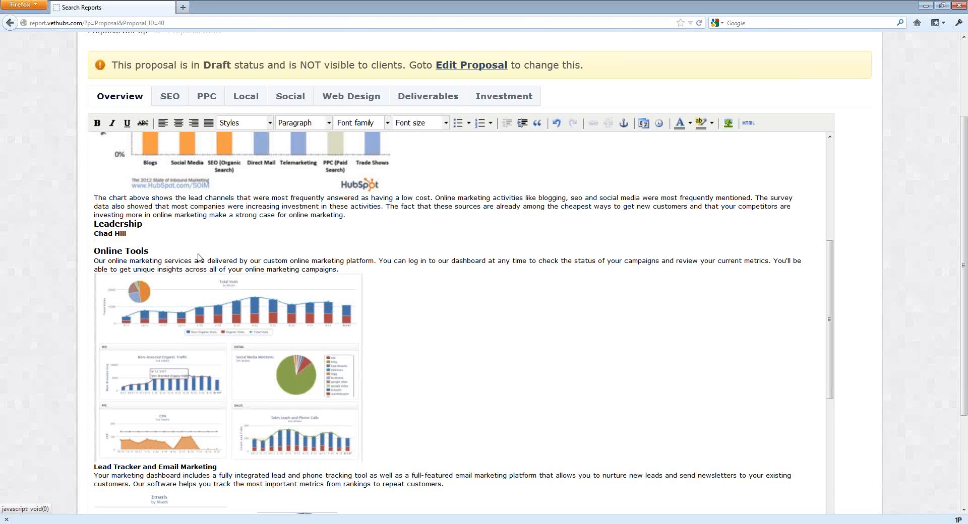
text(This is my bio info.)
scroll(198, 258, down, 6)
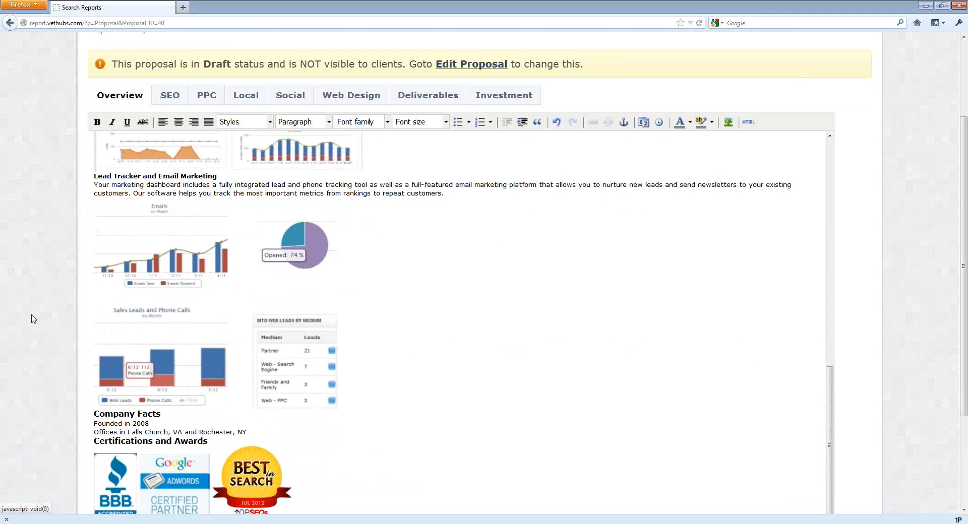
Review the saved Overview section, including the Company text and the Leadership entry.
scroll(31, 319, down, 2)
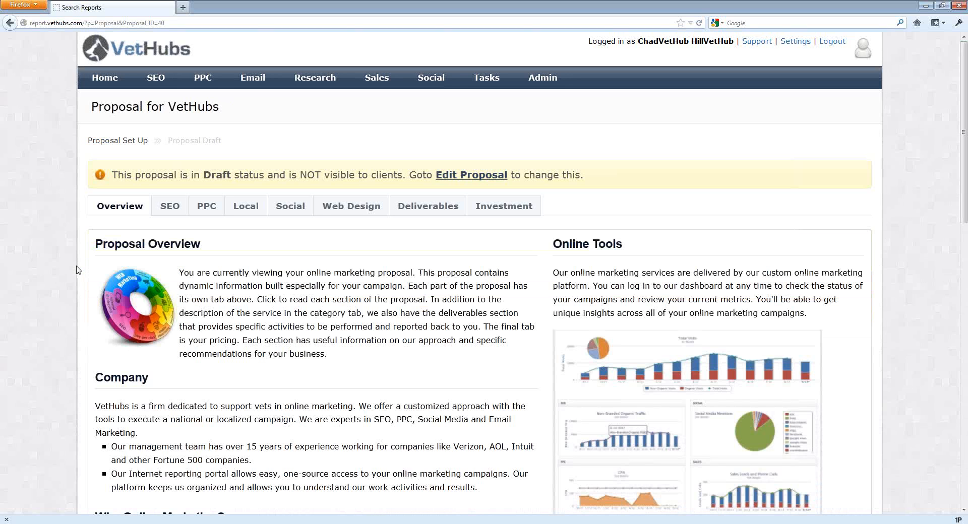
scroll(78, 270, down, 8)
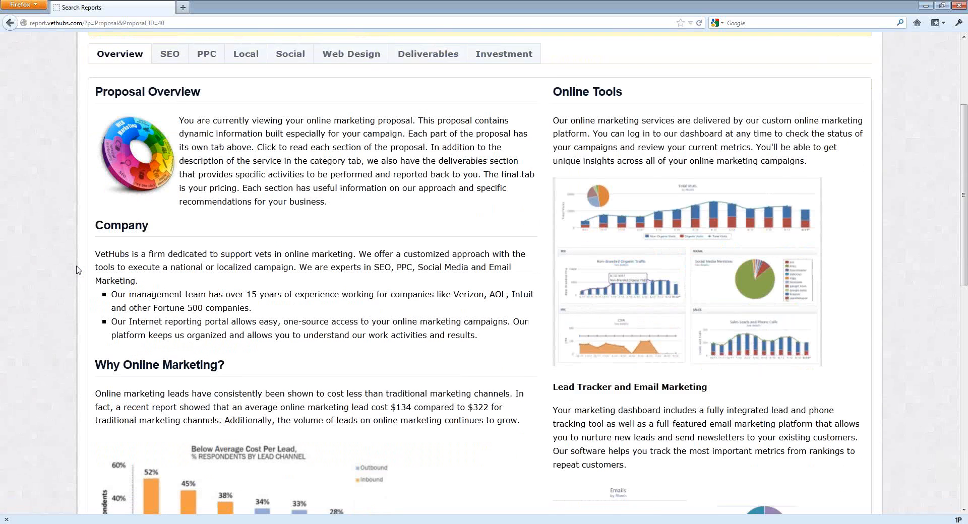
scroll(78, 271, down, 9)
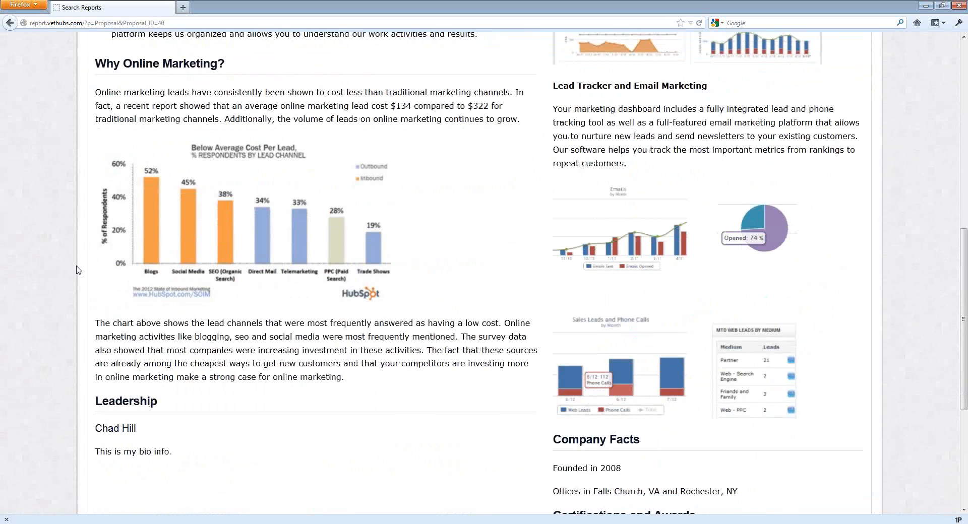
scroll(78, 271, down, 9)
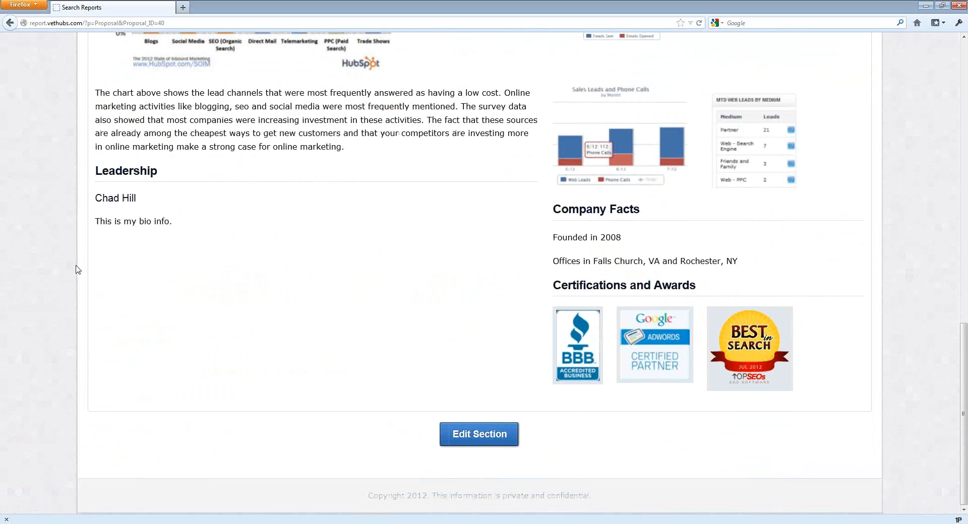
scroll(78, 271, up, 8)
scroll(78, 271, up, 9)
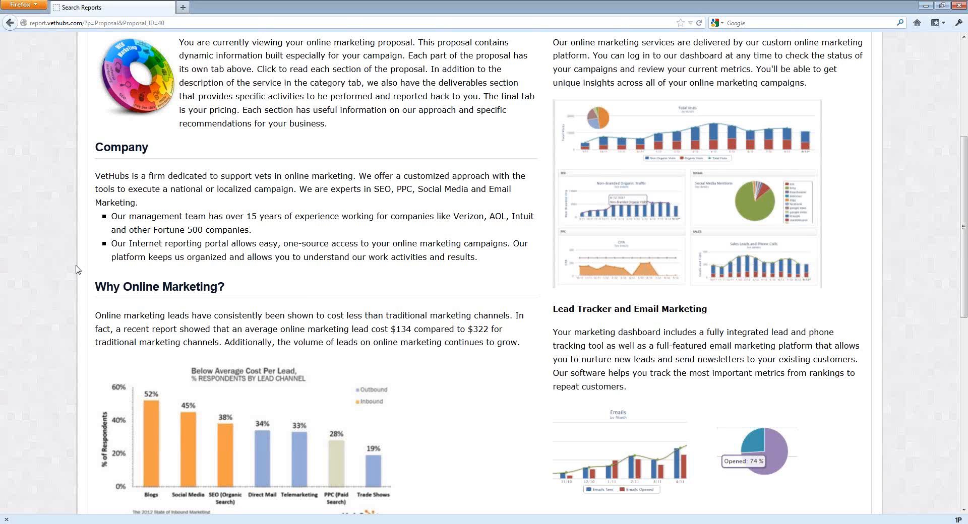
scroll(201, 240, up, 5)
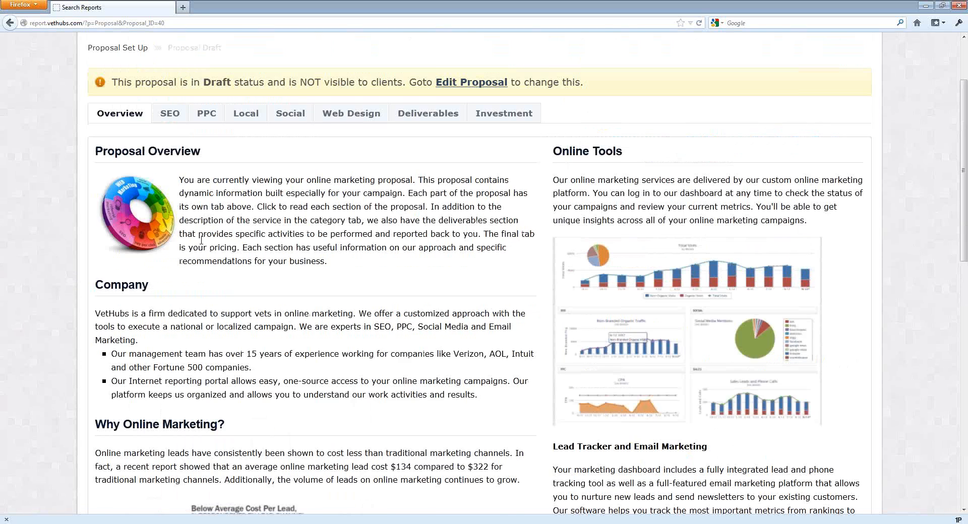
scroll(201, 241, up, 3)
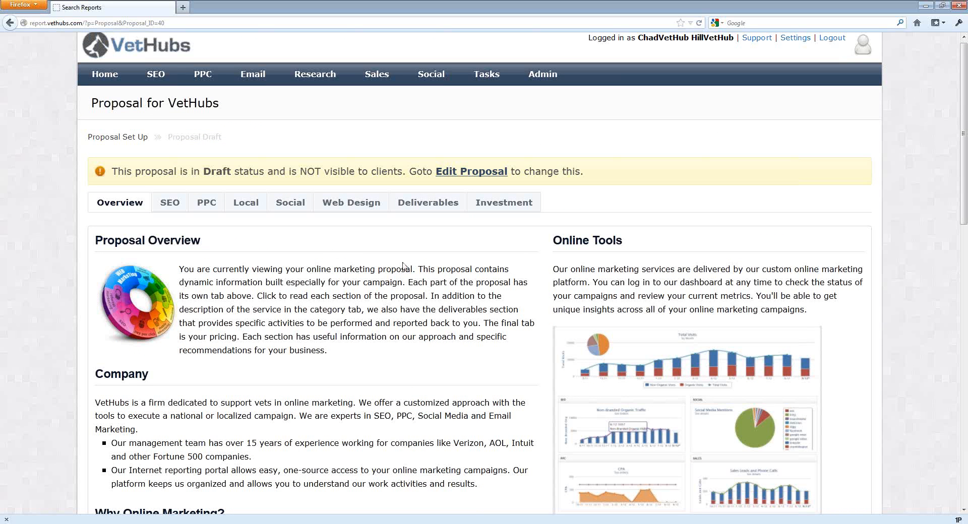
scroll(404, 266, down, 10)
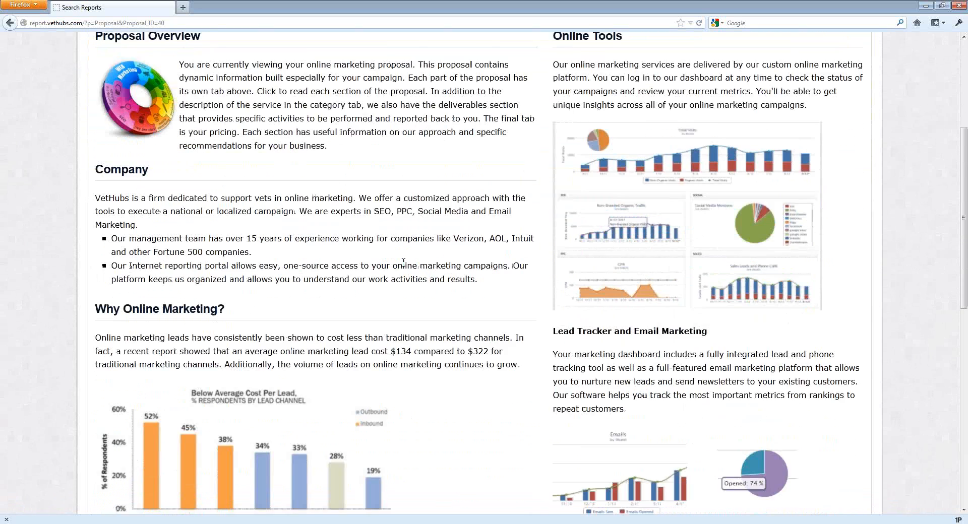
scroll(403, 263, down, 3)
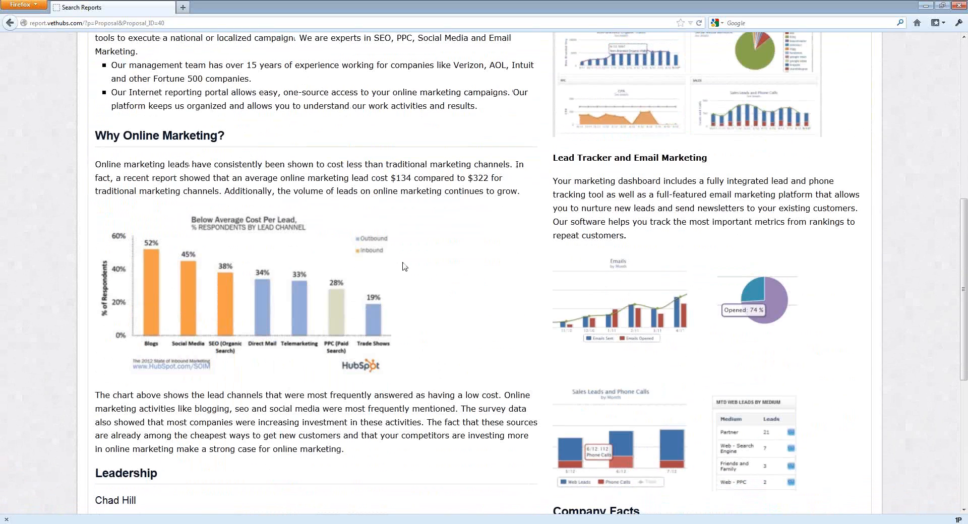
scroll(403, 265, down, 3)
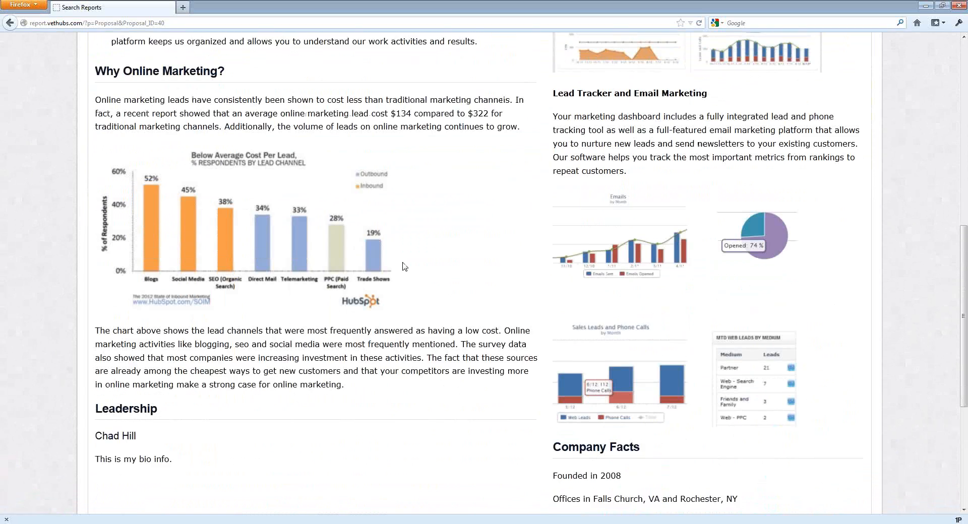
scroll(160, 205, up, 15)
Review the content of the proposal's SEO section.
click(160, 206)
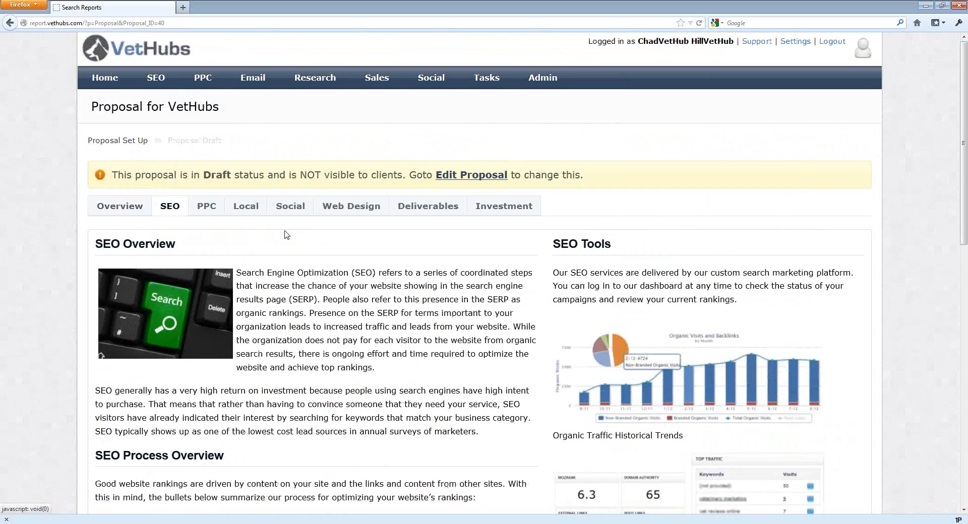
scroll(426, 268, down, 6)
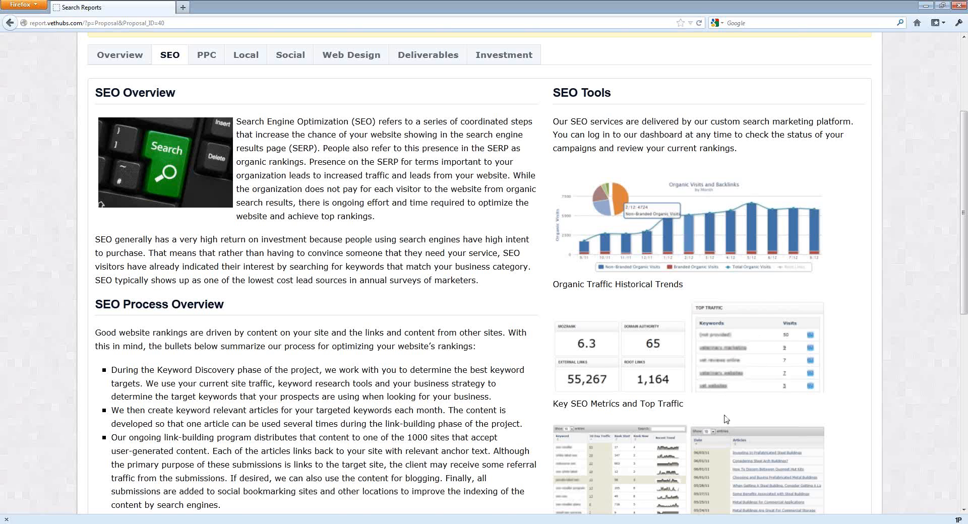
scroll(726, 420, down, 3)
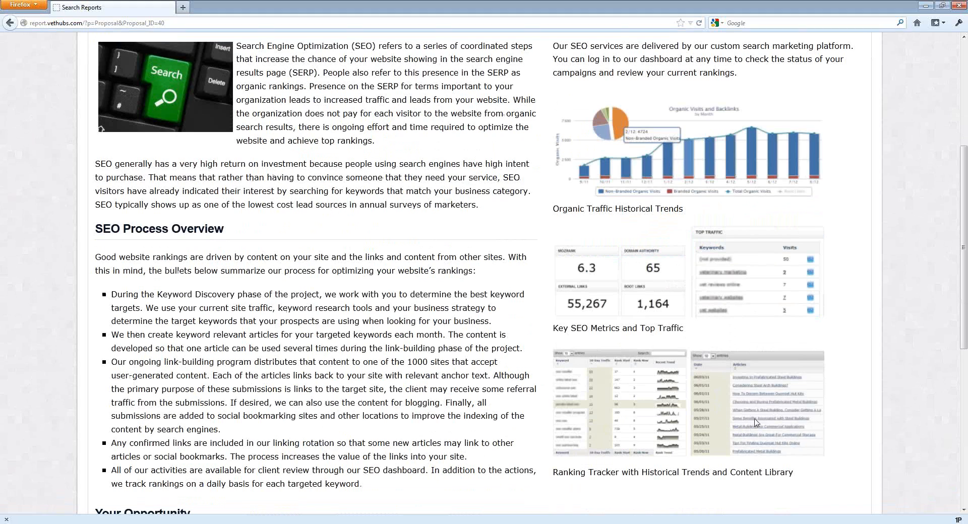
scroll(360, 366, down, 10)
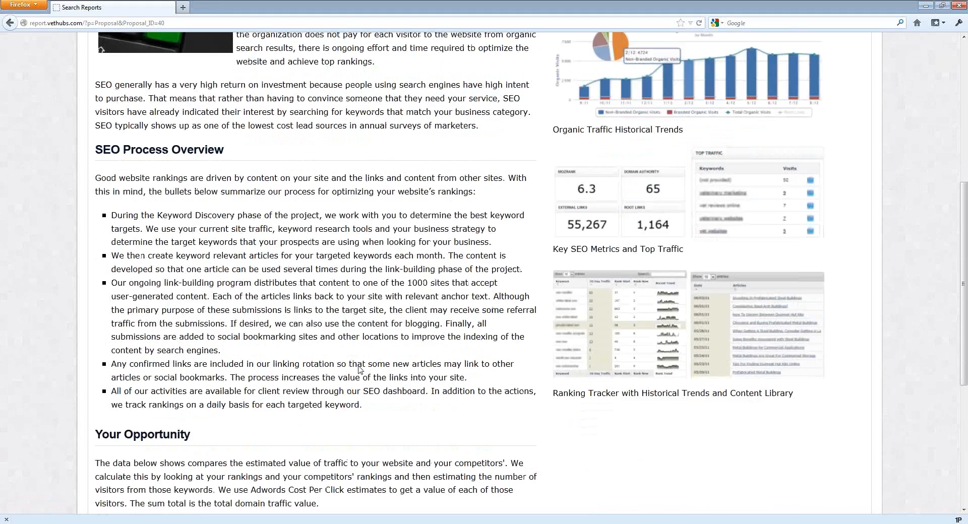
scroll(396, 339, up, 15)
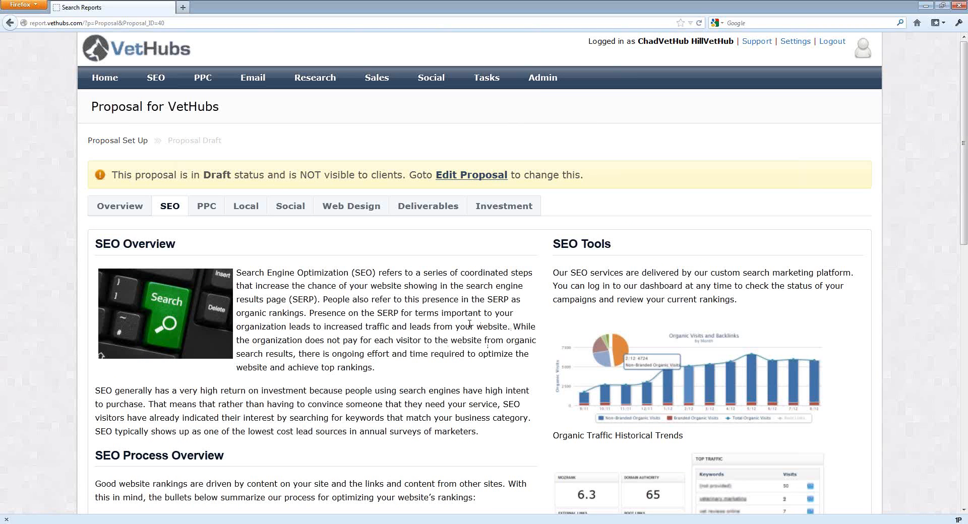
scroll(469, 324, down, 6)
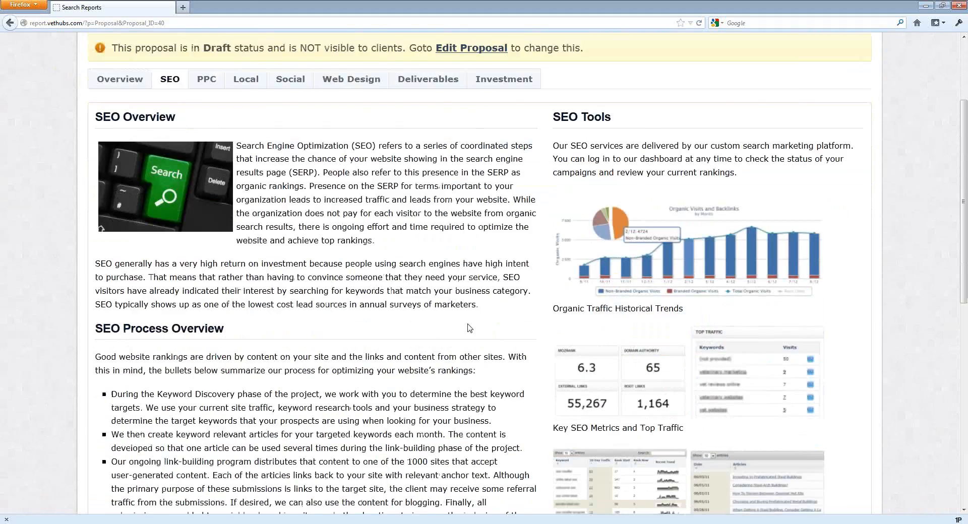
scroll(470, 325, down, 5)
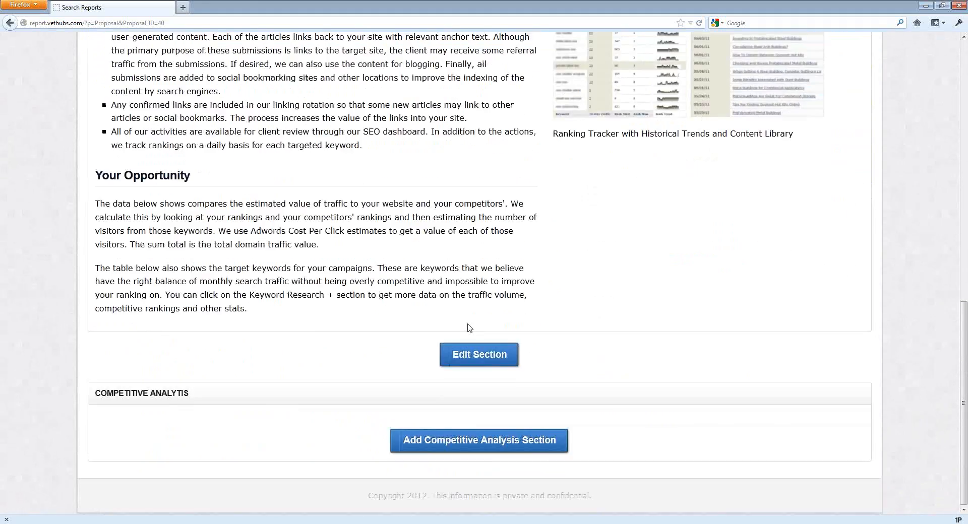
scroll(469, 328, up, 7)
scroll(469, 328, up, 4)
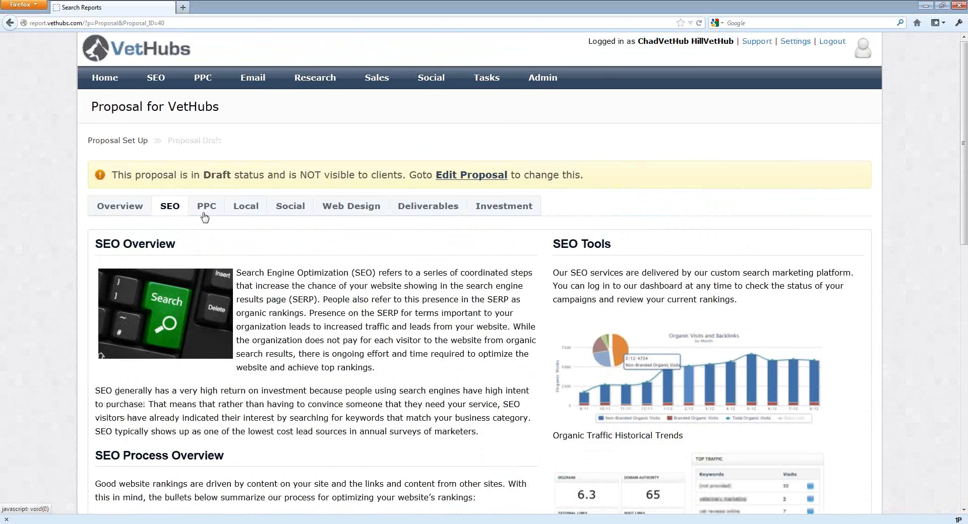
Look over the Overview section again from top to the Leadership and Certifications area.
click(120, 208)
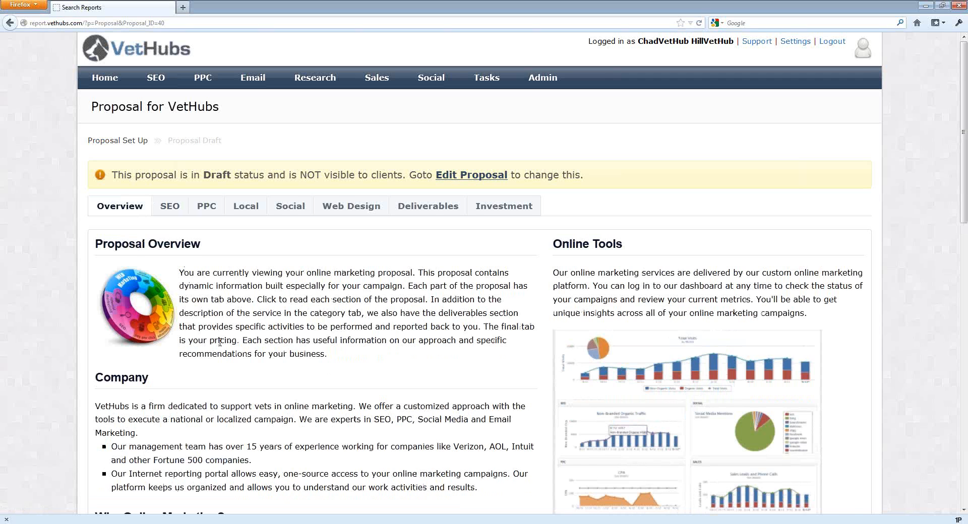
scroll(220, 343, down, 3)
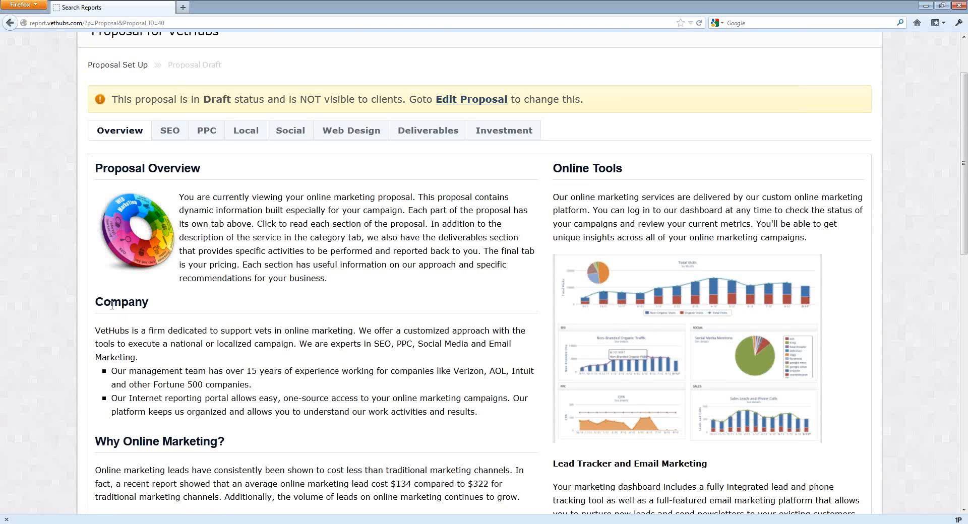
scroll(144, 316, down, 1)
scroll(144, 316, down, 15)
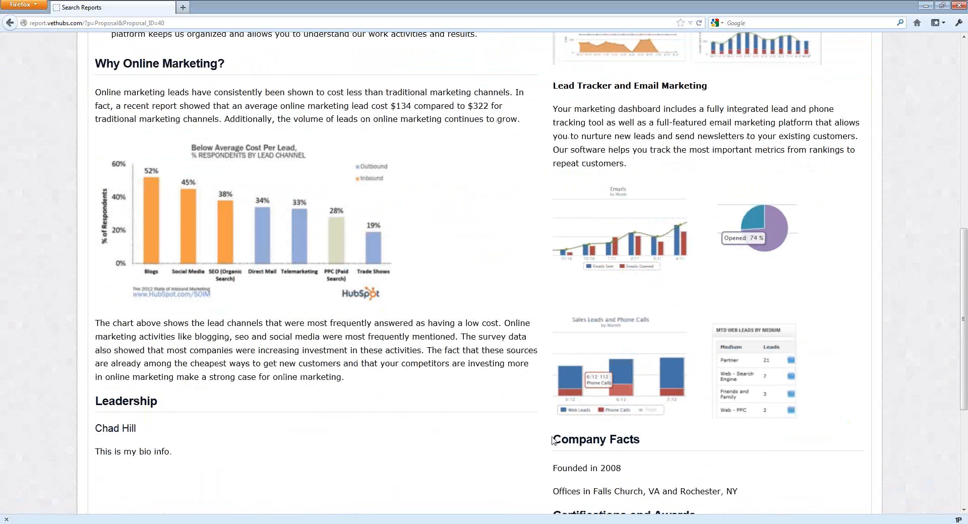
scroll(410, 290, up, 18)
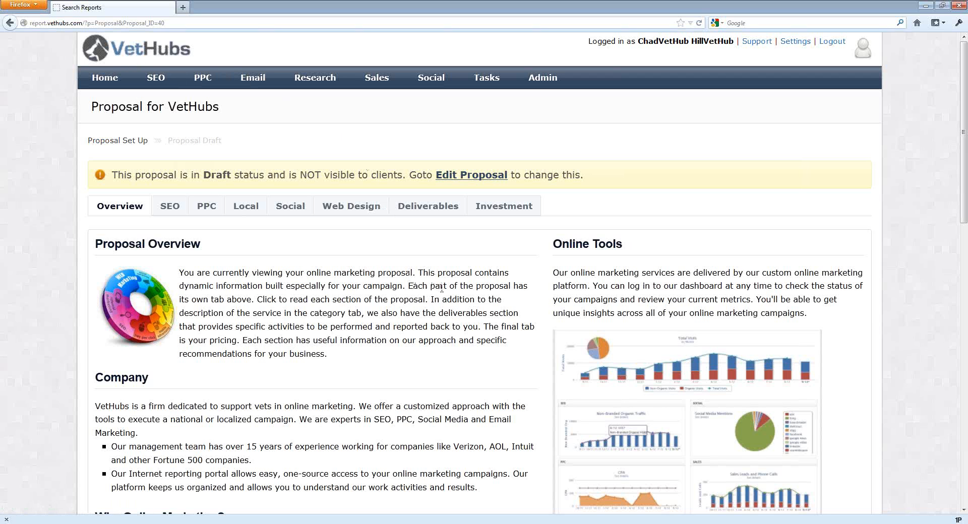
scroll(441, 288, down, 8)
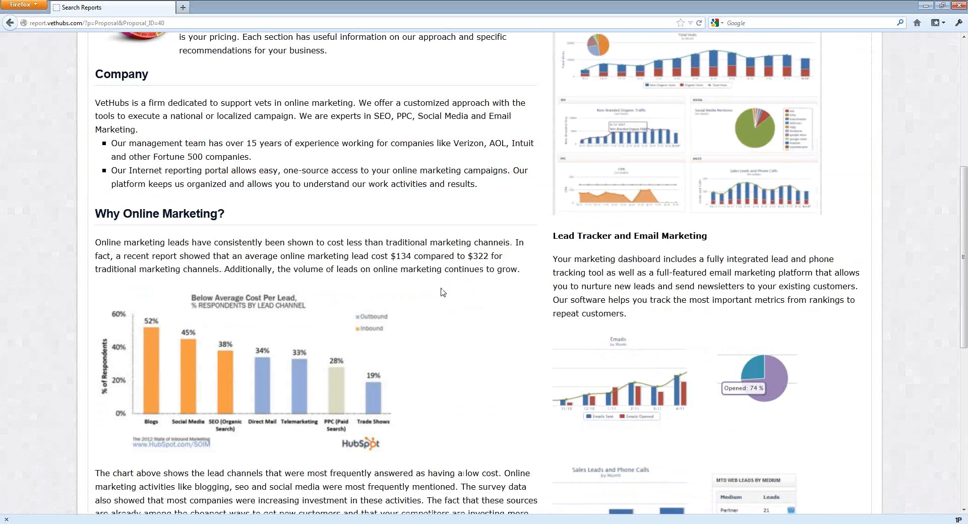
scroll(442, 293, down, 4)
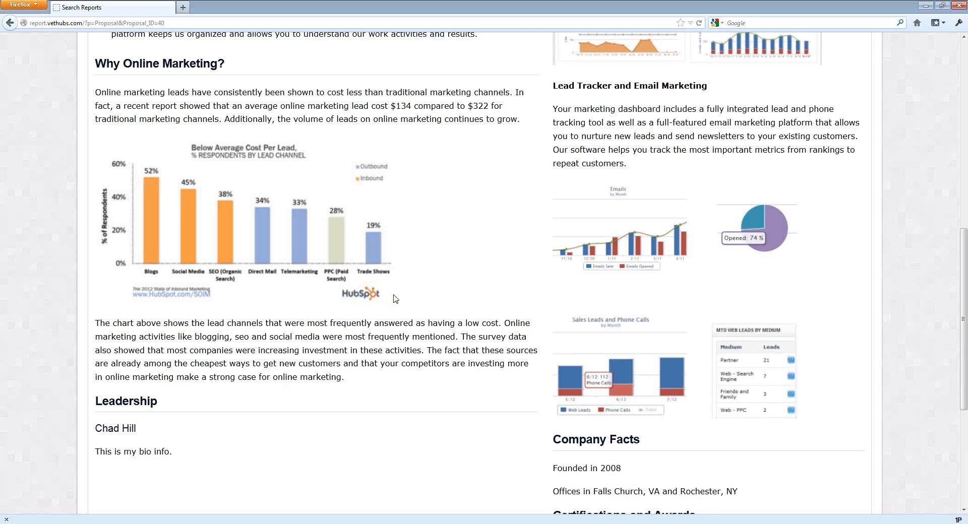
scroll(395, 298, down, 5)
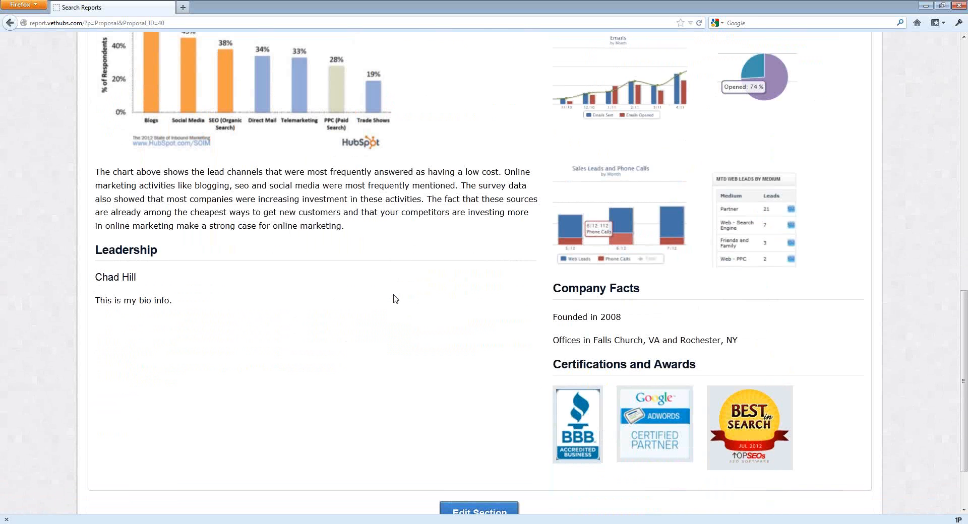
scroll(396, 298, down, 3)
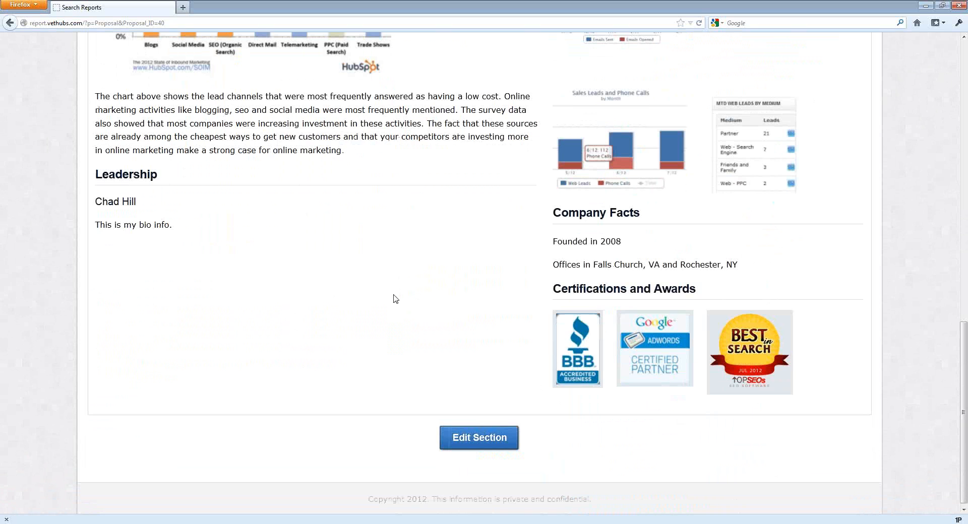
scroll(395, 299, up, 5)
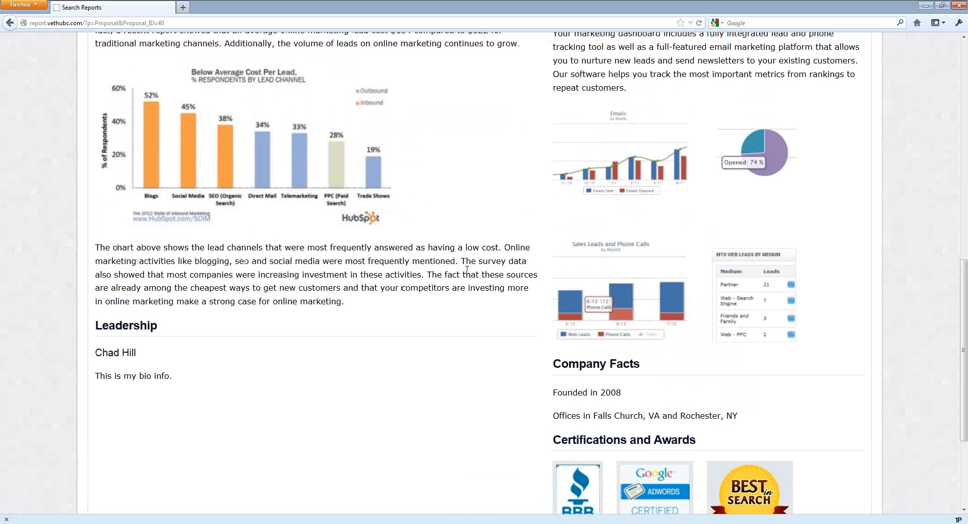
scroll(509, 298, down, 3)
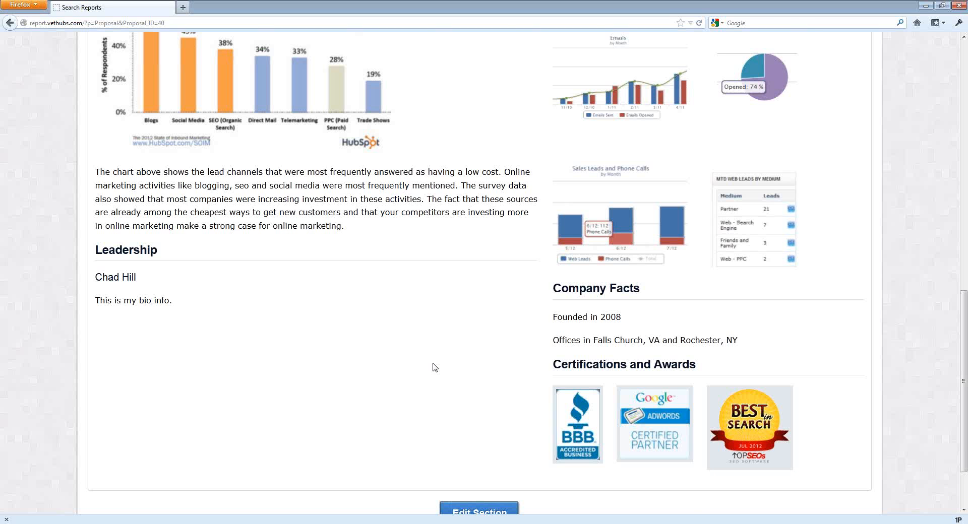
scroll(434, 367, up, 10)
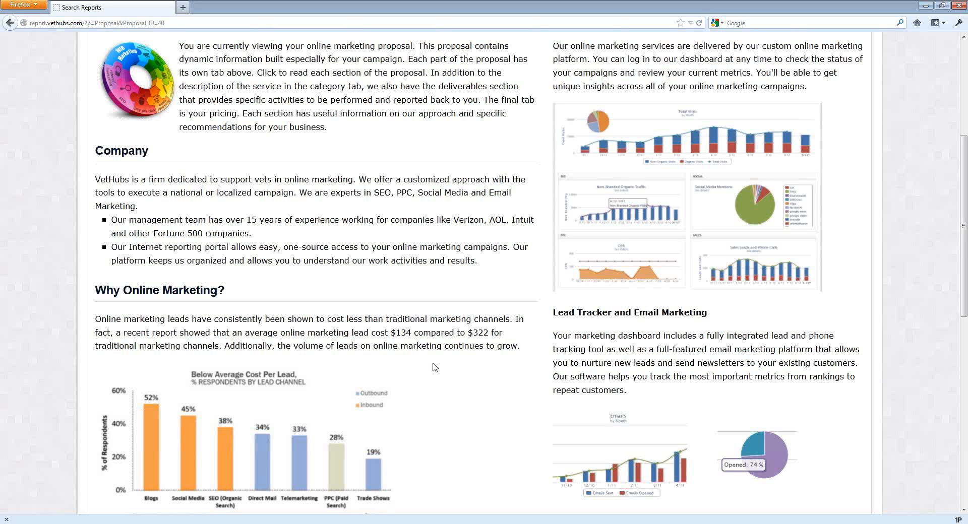
scroll(434, 367, up, 5)
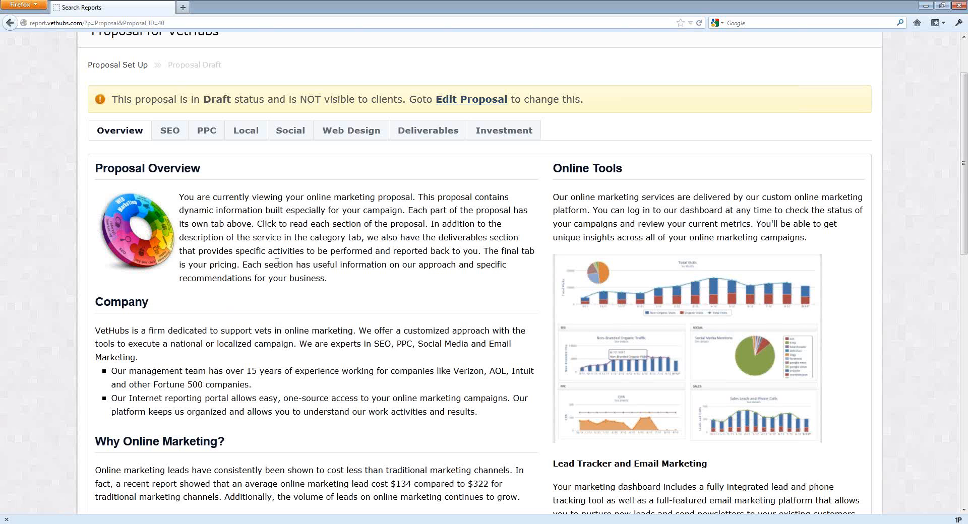
Open the proposal's SEO section for editing.
click(170, 140)
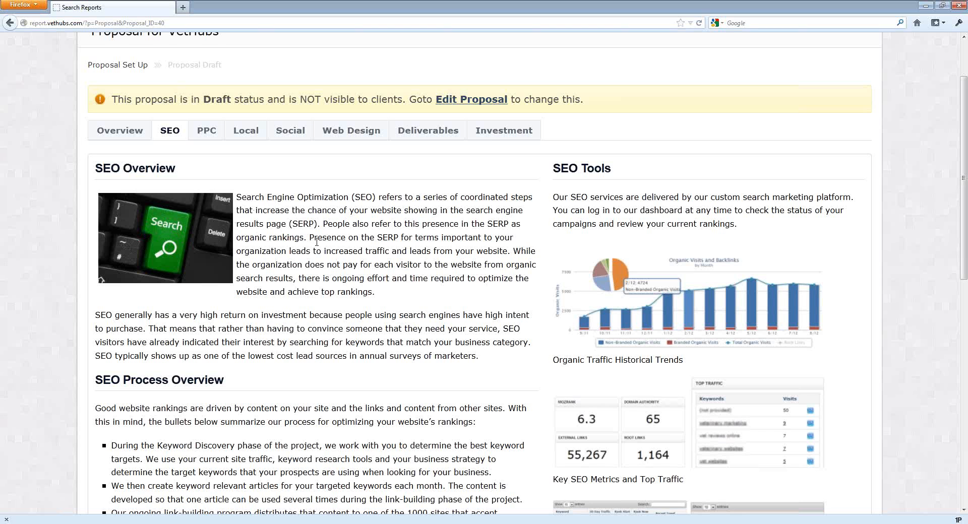
scroll(317, 242, down, 10)
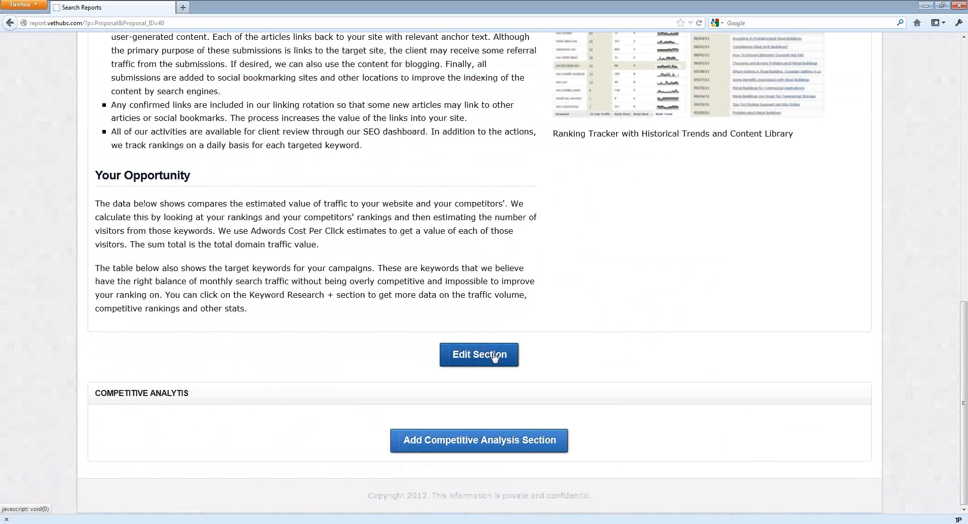
click(495, 357)
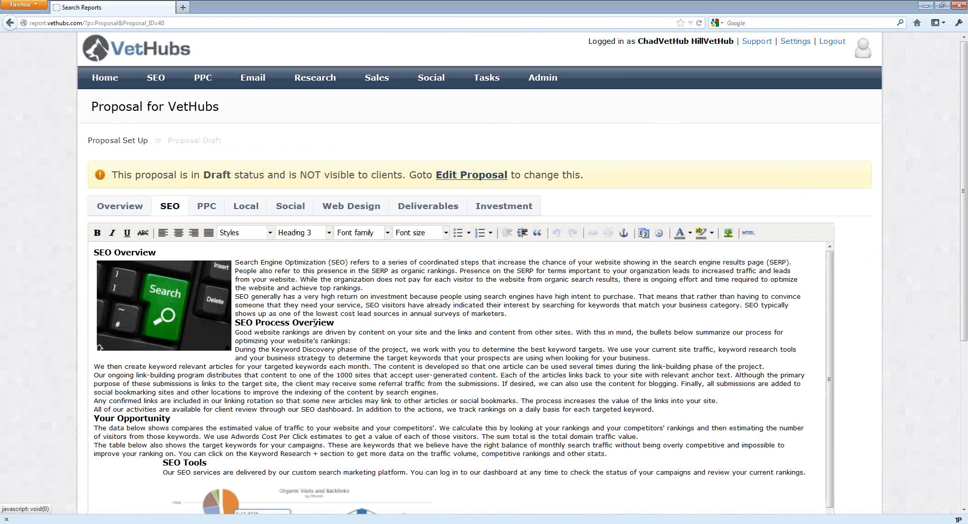
Delete the keyboard Search image from the SEO Overview and update the section.
click(183, 308)
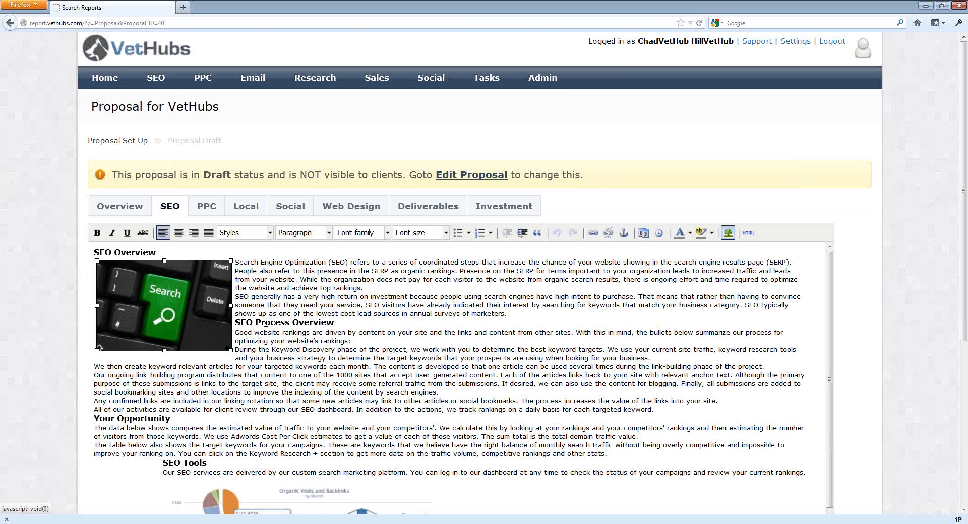
key(Delete)
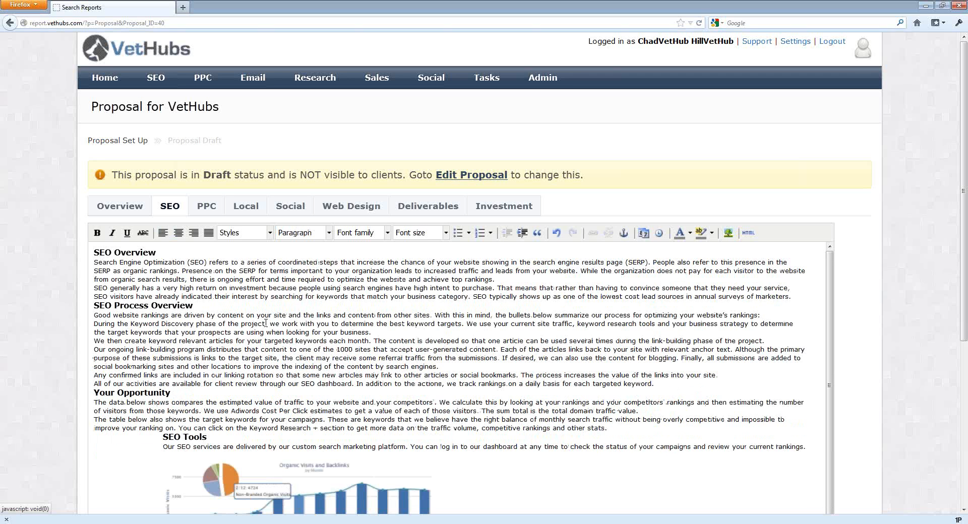
scroll(474, 403, down, 5)
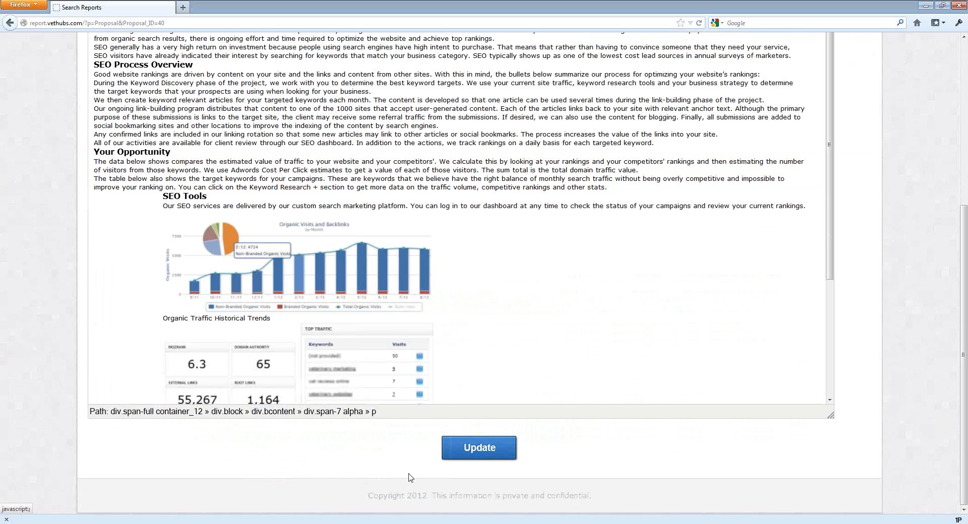
click(477, 449)
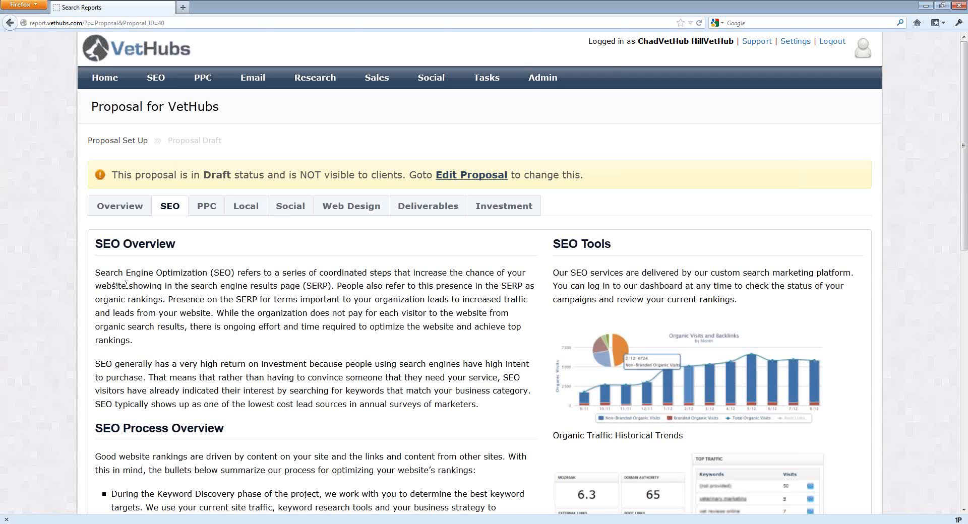
Review the saved SEO section, reopen it for editing, and place the cursor at the start of the overview paragraph.
scroll(126, 285, down, 1)
scroll(167, 273, down, 3)
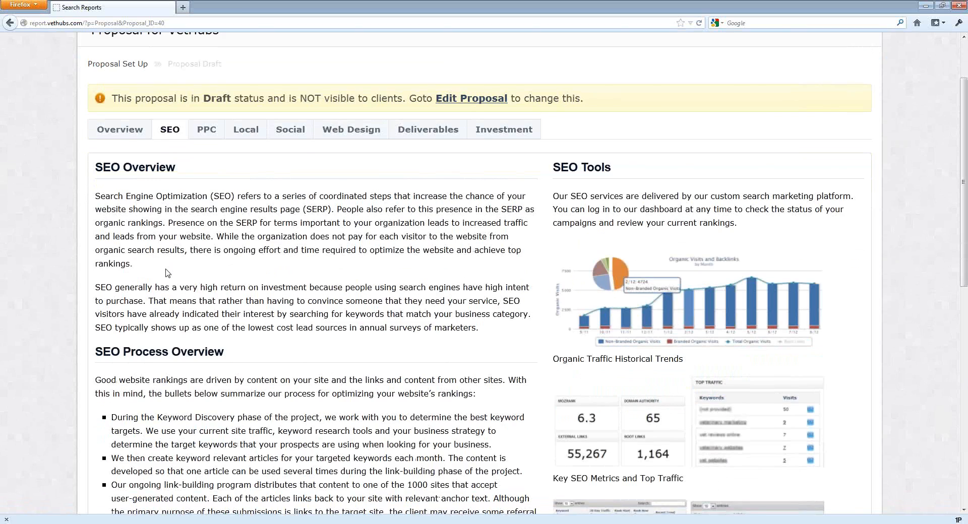
scroll(167, 272, down, 8)
scroll(166, 273, up, 8)
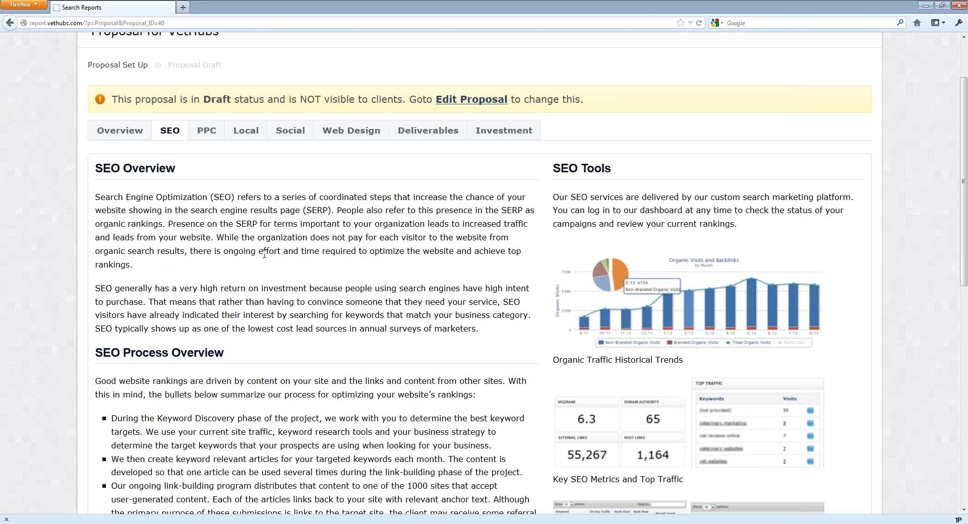
scroll(264, 255, down, 3)
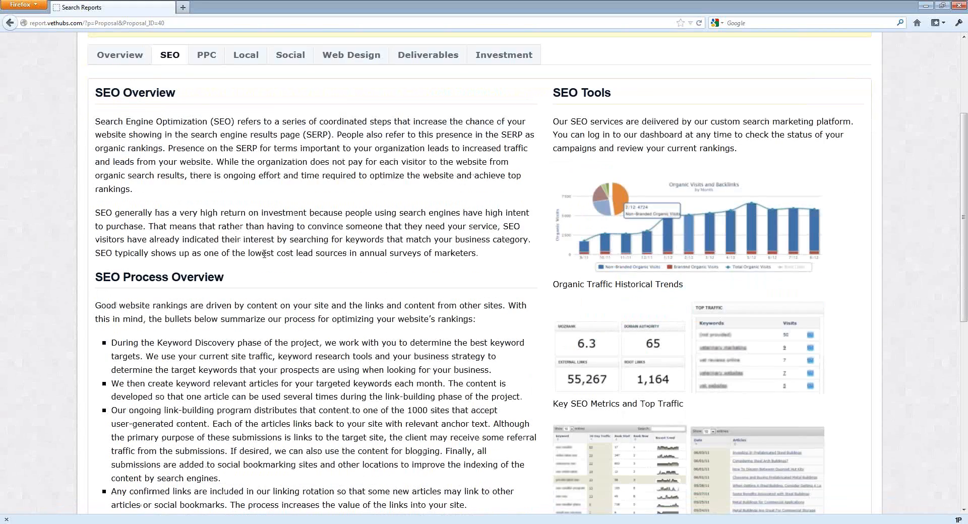
scroll(264, 255, down, 10)
click(501, 436)
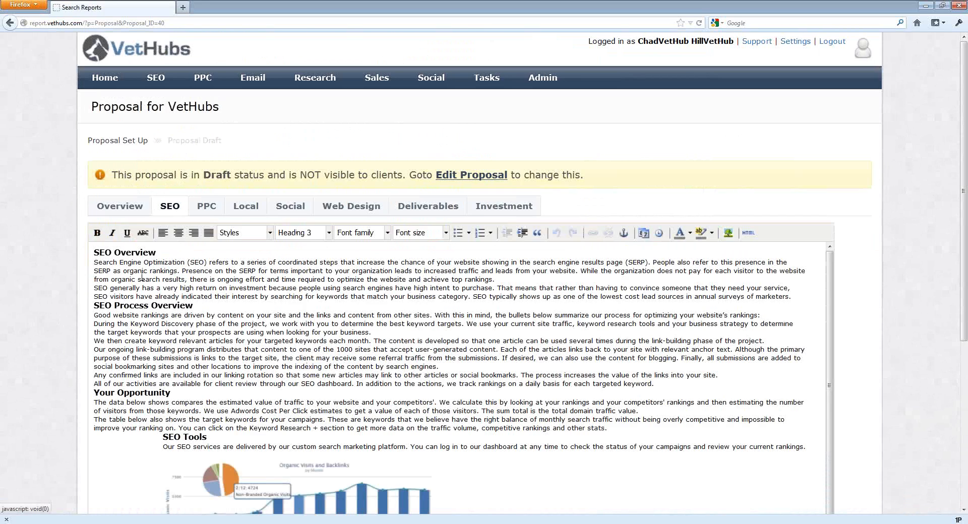
click(96, 262)
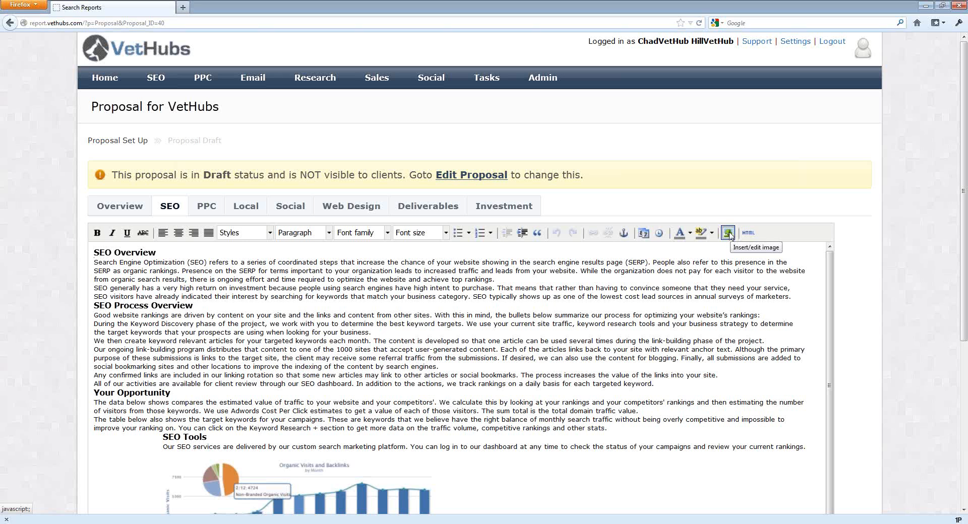
Open the image insert dialog, upload the house-with-magnifier picture to the proposal image library, and select it.
click(728, 233)
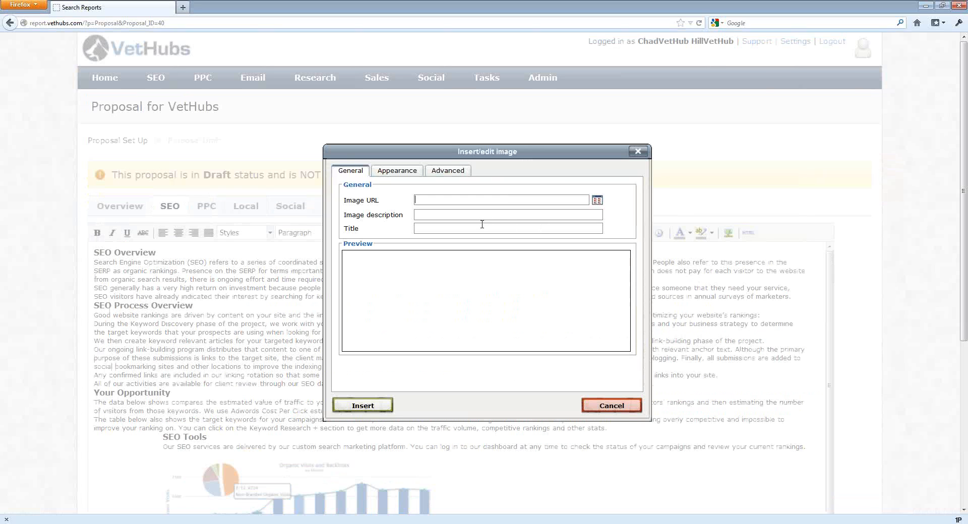
click(597, 201)
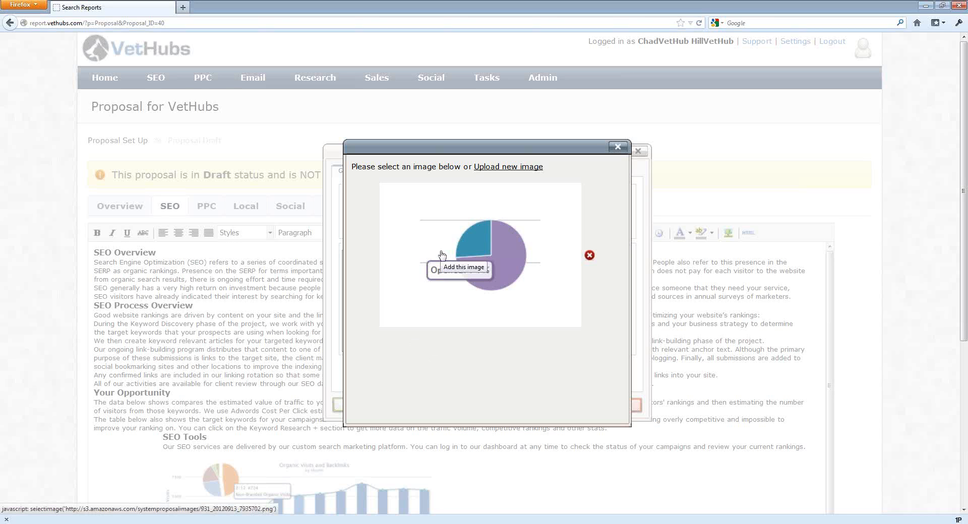
click(491, 169)
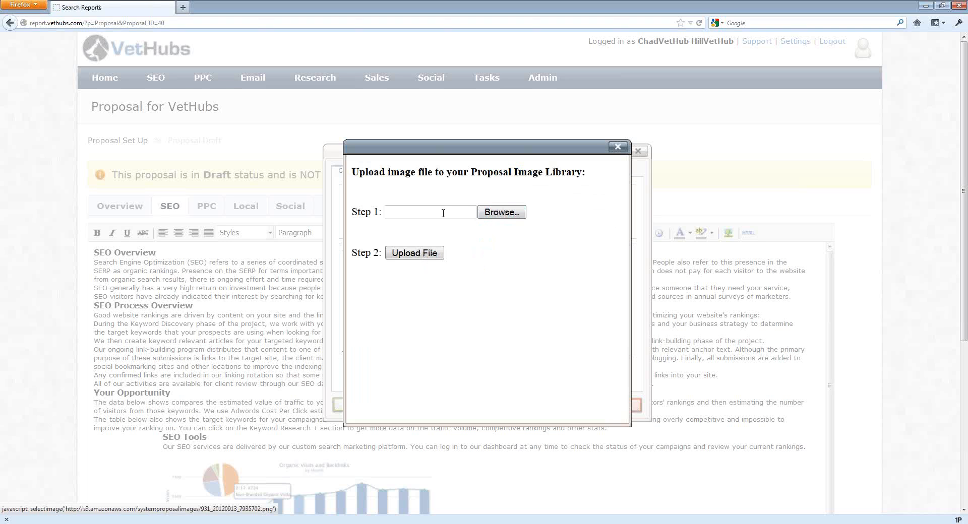
click(504, 213)
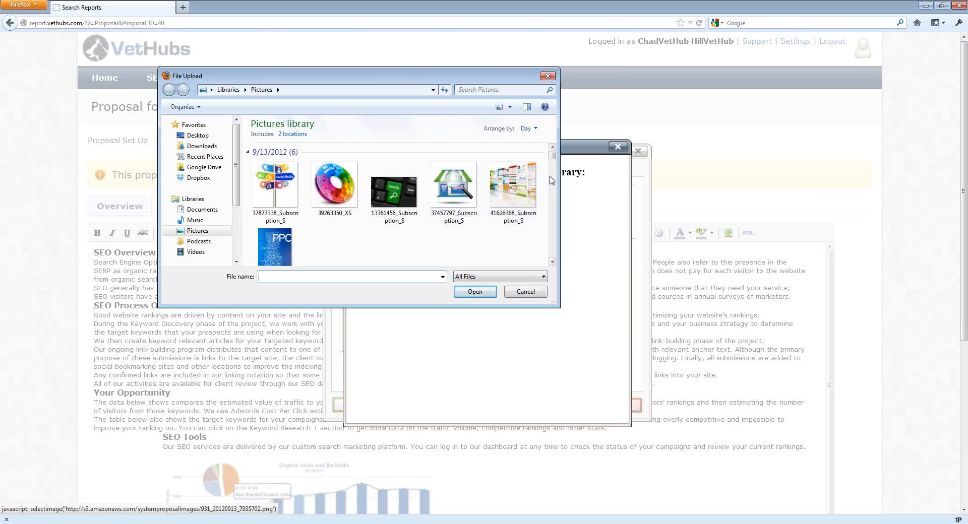
double_click(459, 190)
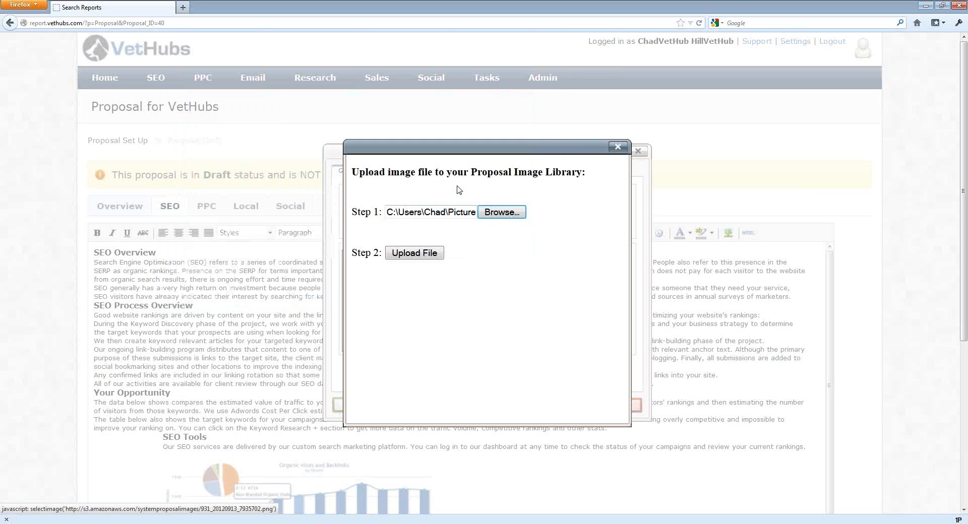
click(419, 254)
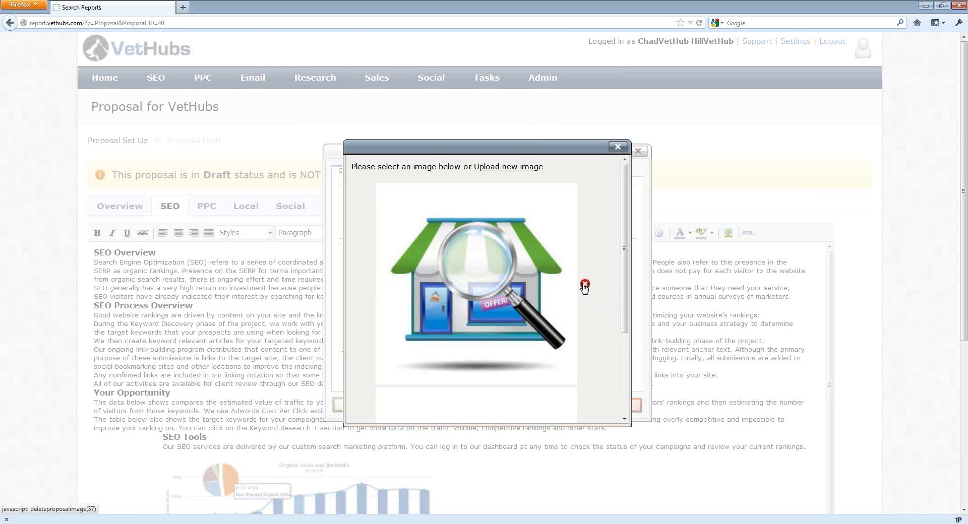
click(481, 284)
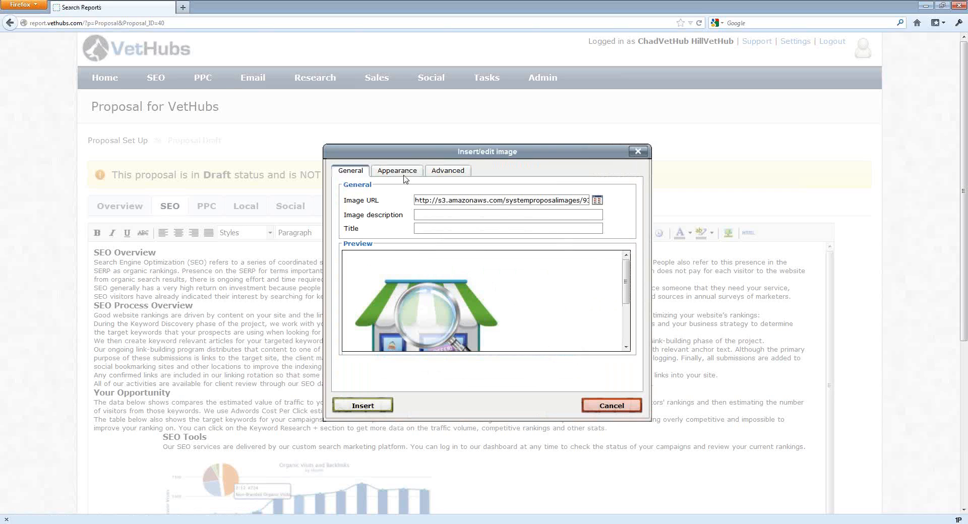
Describe the image as "local image", size it 200 x 200 px with left alignment, and insert it.
click(426, 214)
text(local image)
click(392, 174)
double_click(428, 218)
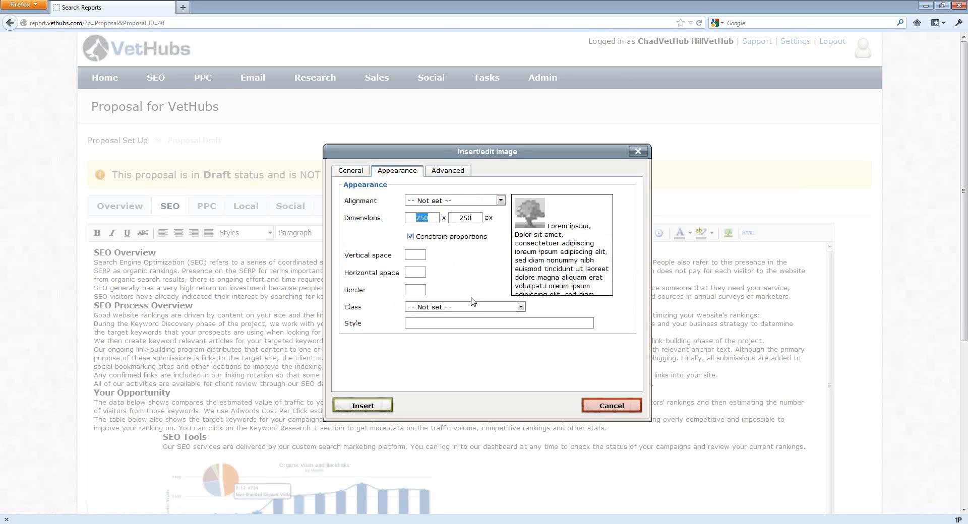
text(200)
key(Tab)
click(439, 201)
click(434, 271)
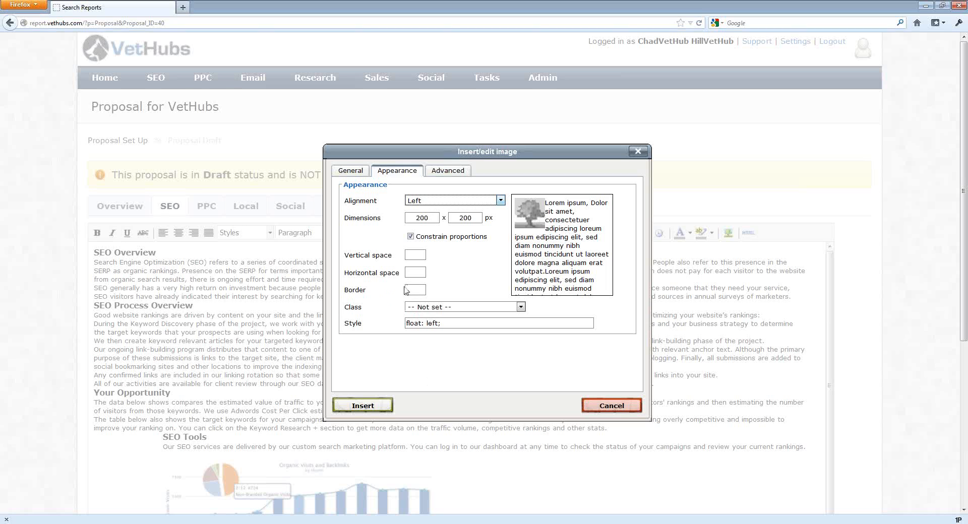
click(370, 409)
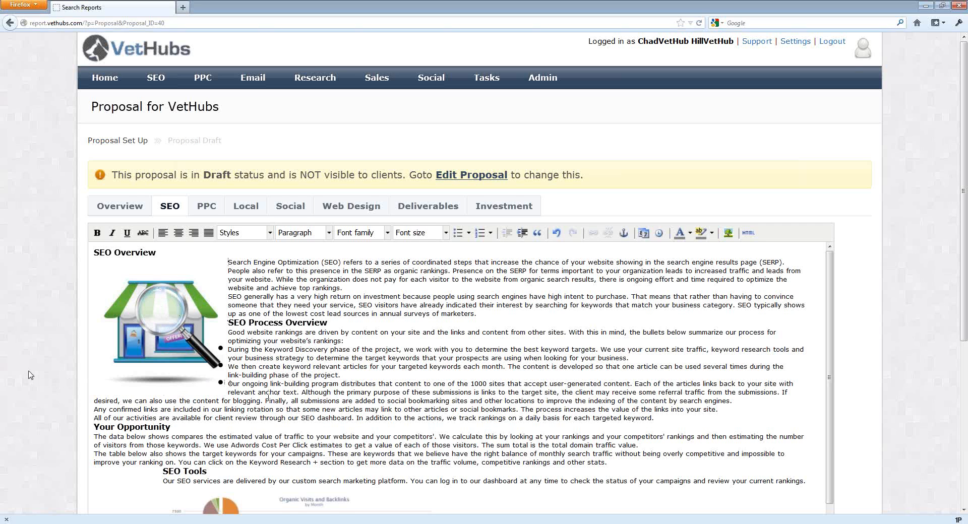
Update the SEO section to save the inserted image.
scroll(30, 375, down, 3)
scroll(31, 375, down, 6)
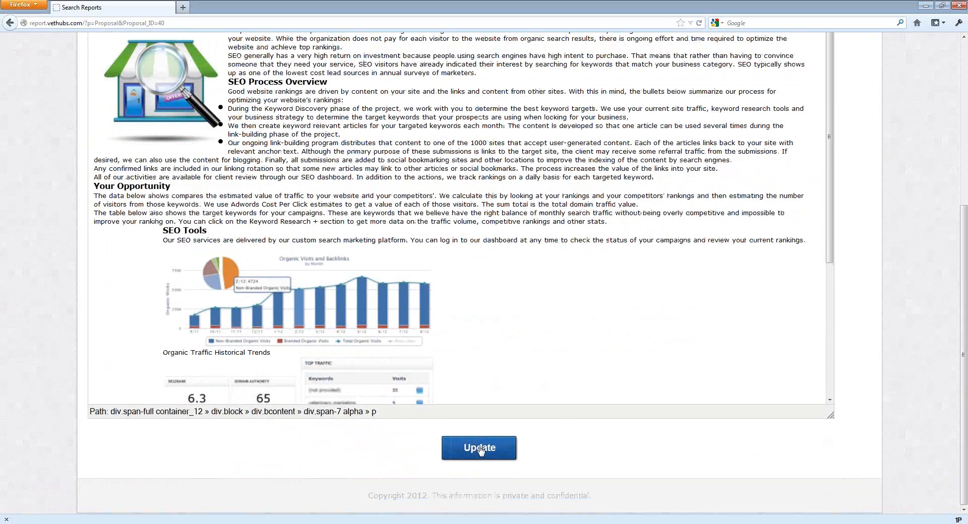
click(480, 449)
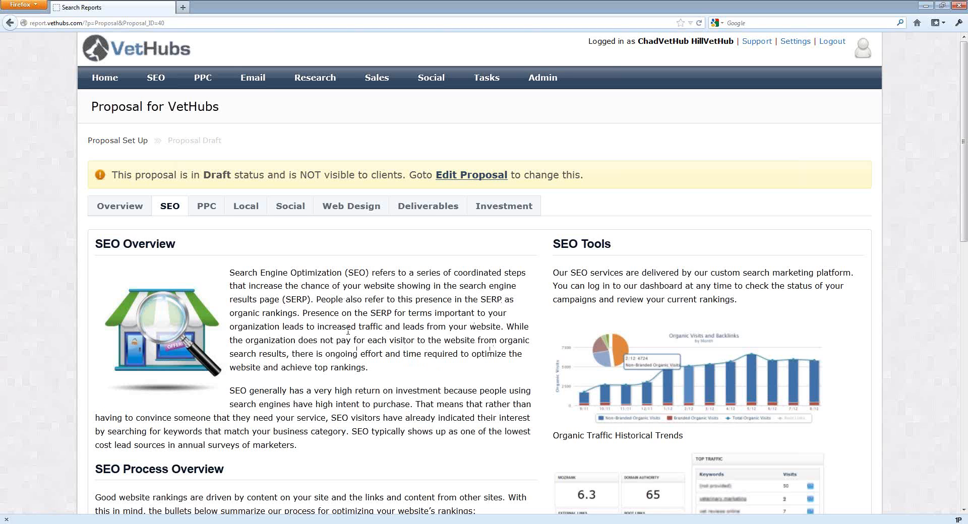
Reopen the SEO section for editing and place the cursor at the start of the Your Opportunity paragraph.
scroll(348, 331, down, 13)
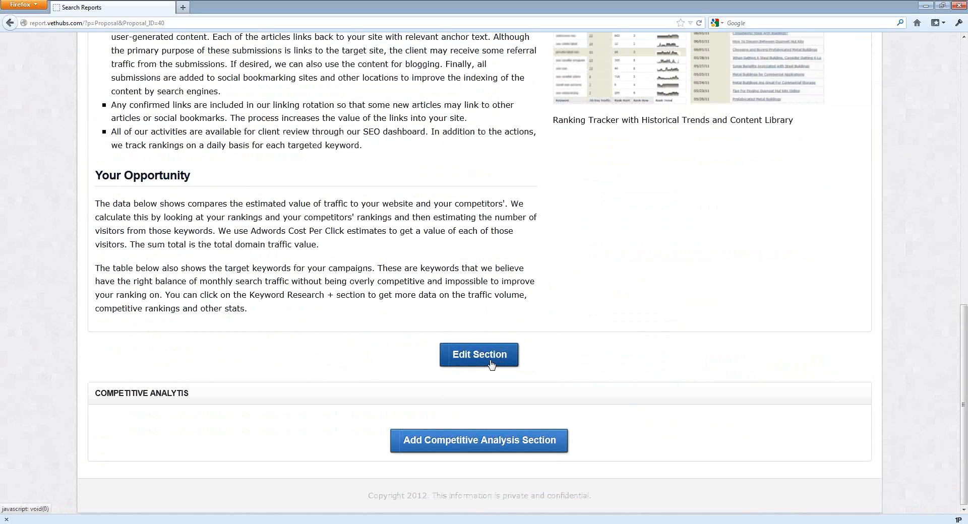
click(492, 363)
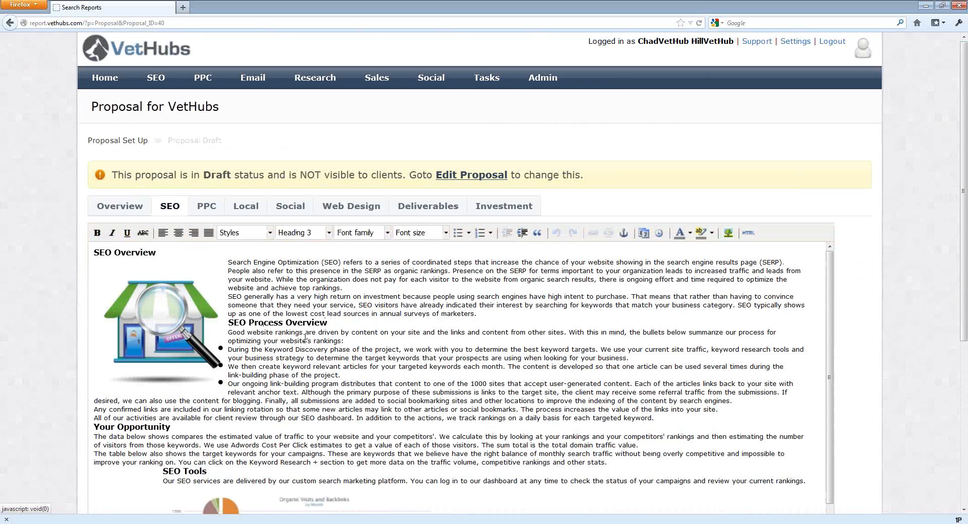
scroll(305, 338, down, 3)
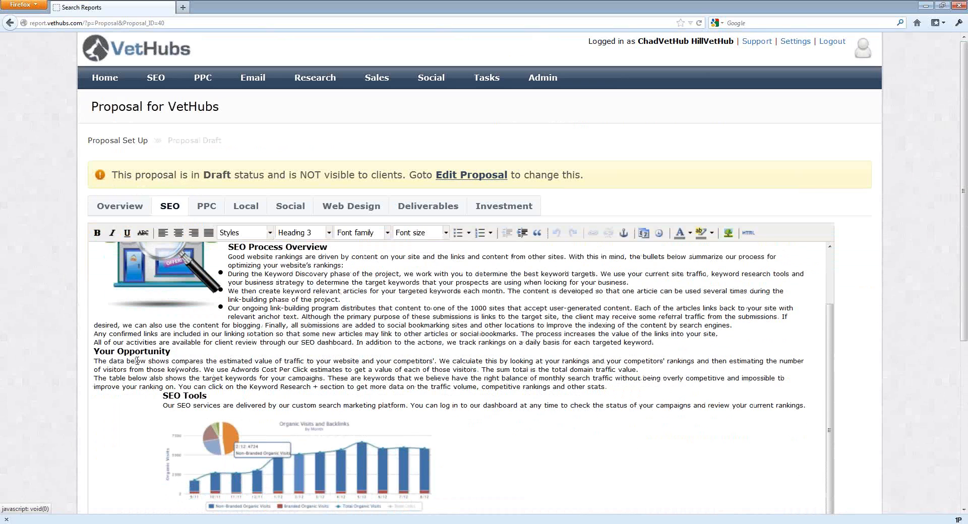
click(96, 361)
Upload the website-screenshots collage picture to the proposal image library and select it for insertion.
click(728, 233)
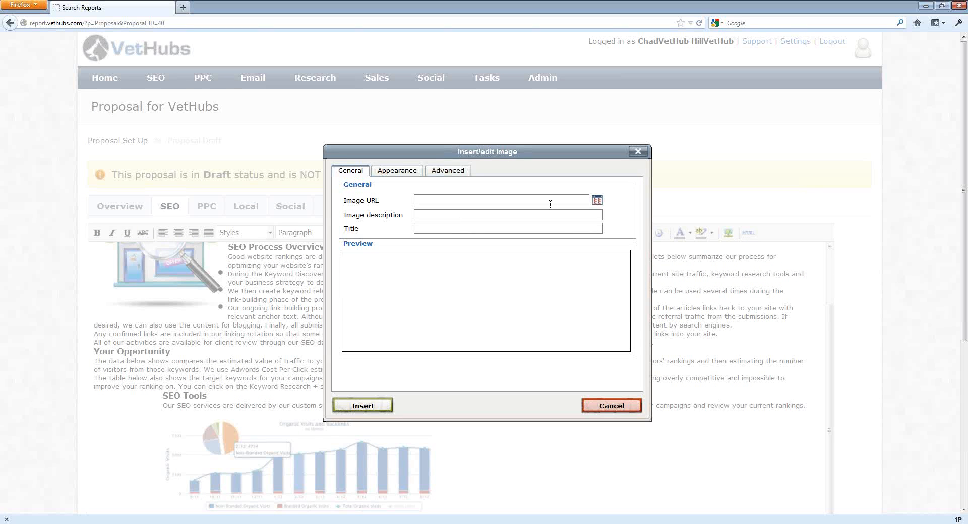
click(598, 201)
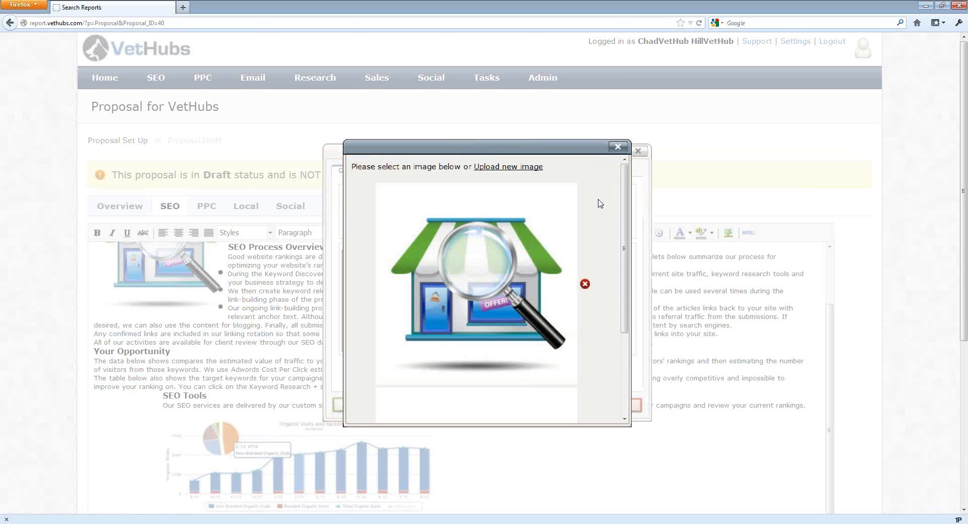
click(510, 172)
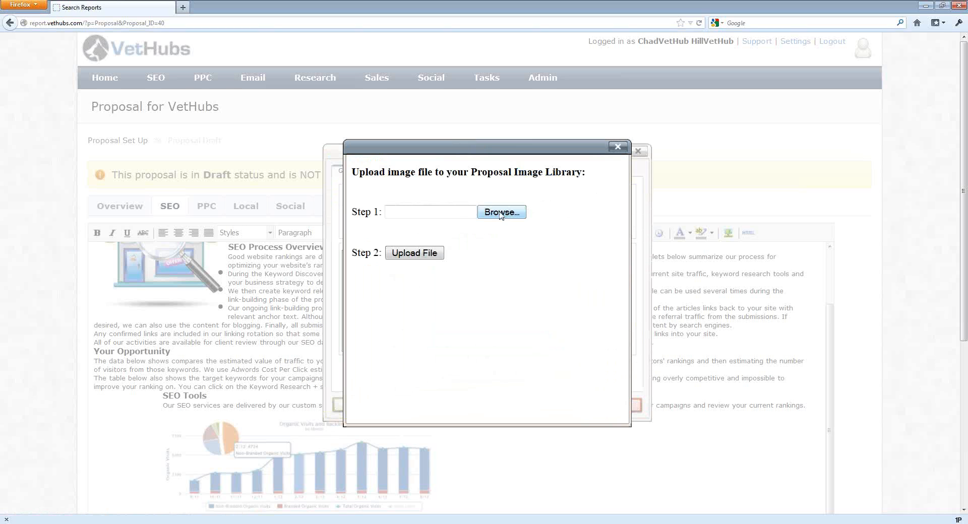
click(500, 213)
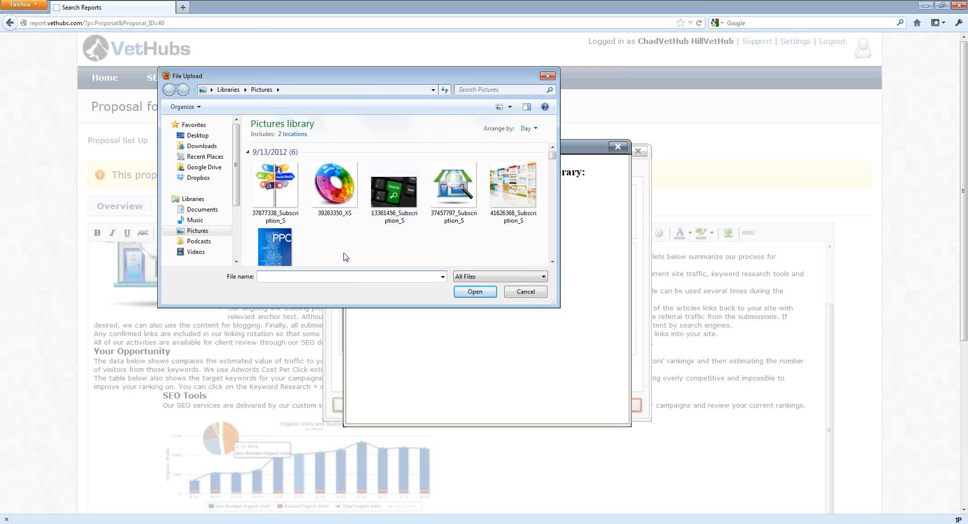
double_click(513, 185)
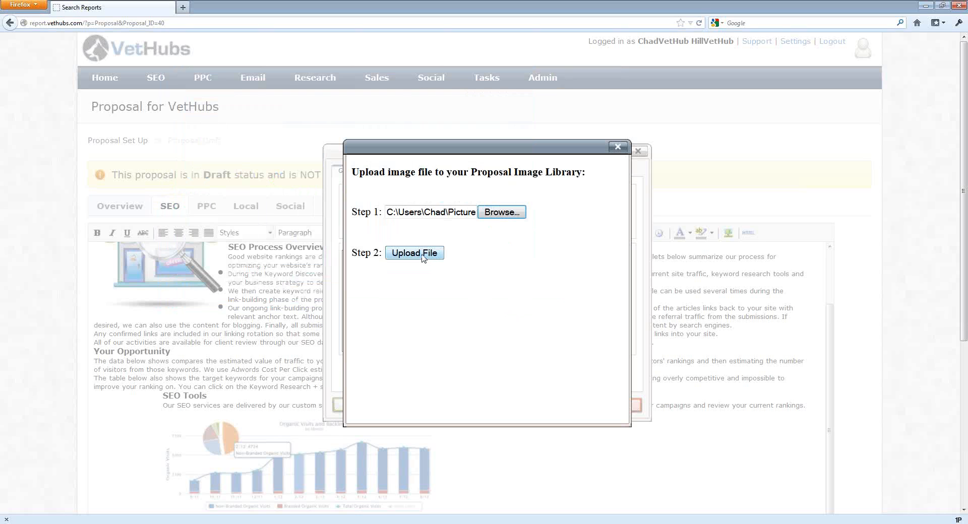
click(414, 254)
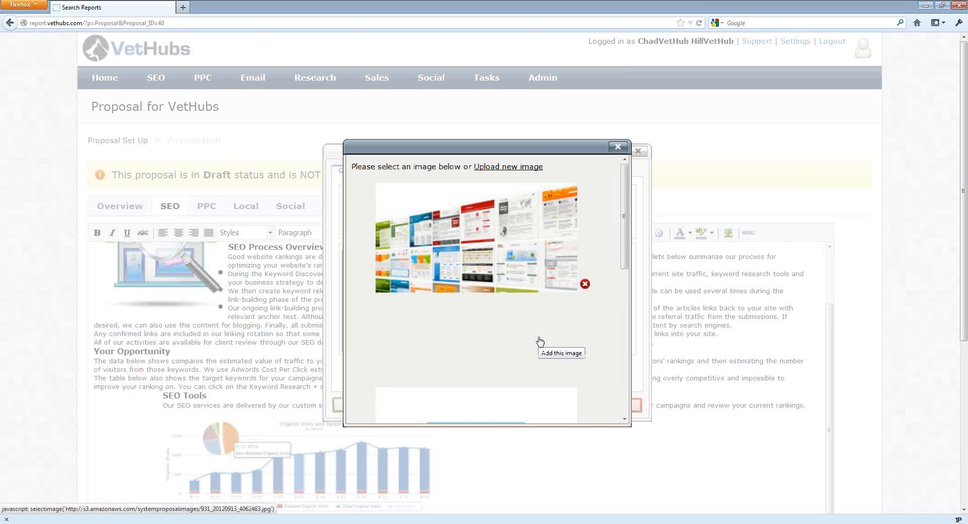
click(491, 276)
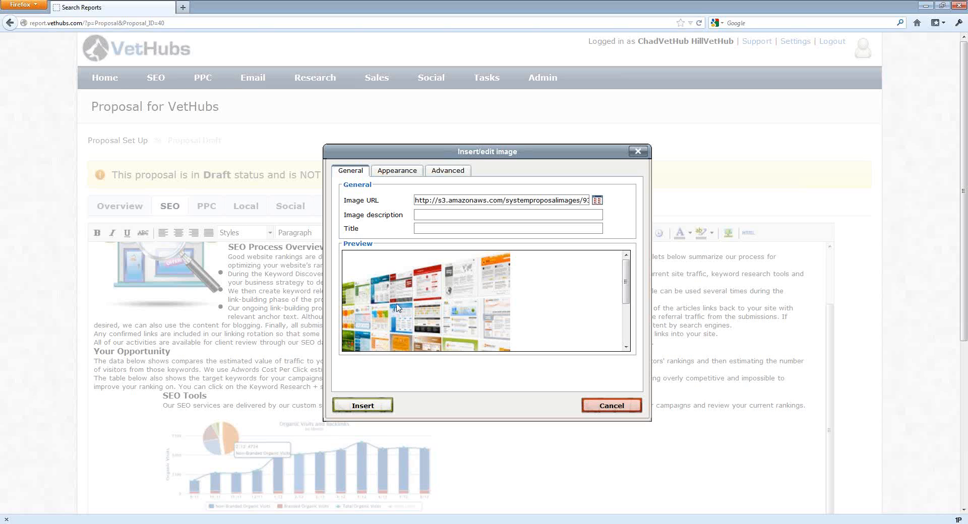
Add the image description "website image" and insert the picture into the Your Opportunity paragraph.
click(368, 411)
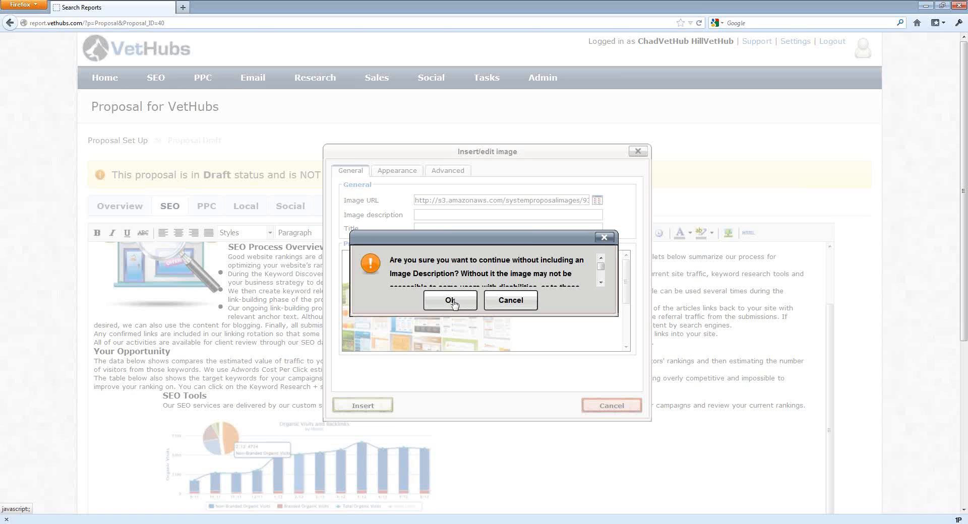
click(515, 303)
click(434, 217)
text(website image)
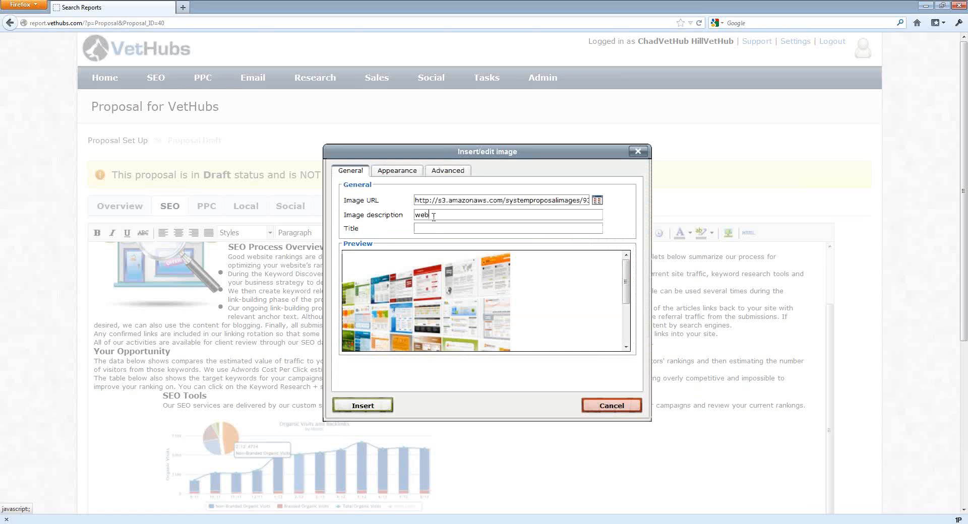
click(363, 406)
scroll(334, 395, down, 8)
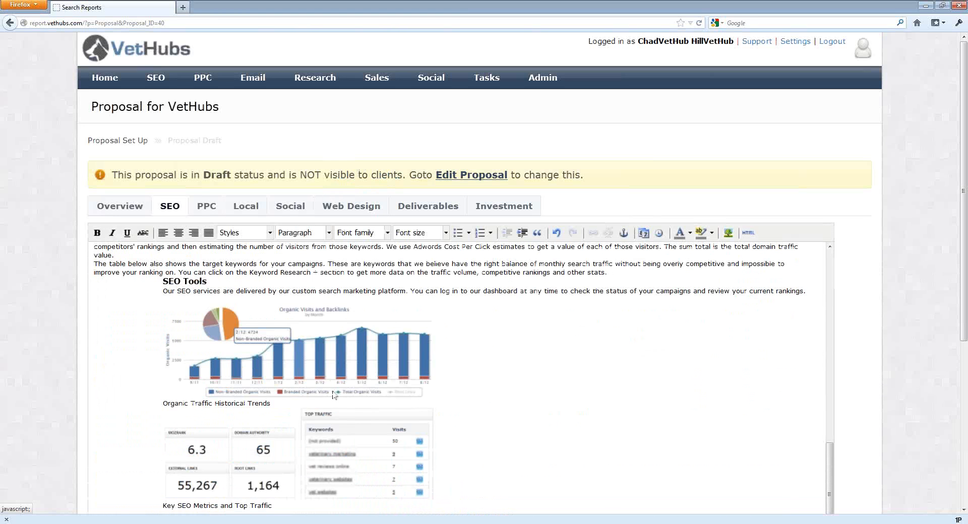
scroll(57, 380, down, 1)
scroll(57, 380, down, 5)
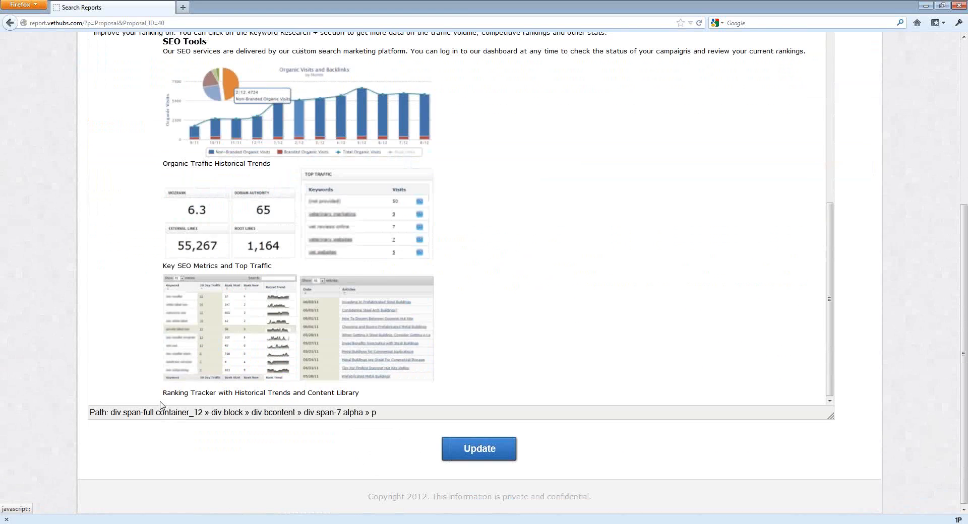
Reopen the SEO section for editing and scroll to the Your Opportunity image.
scroll(507, 456, up, 2)
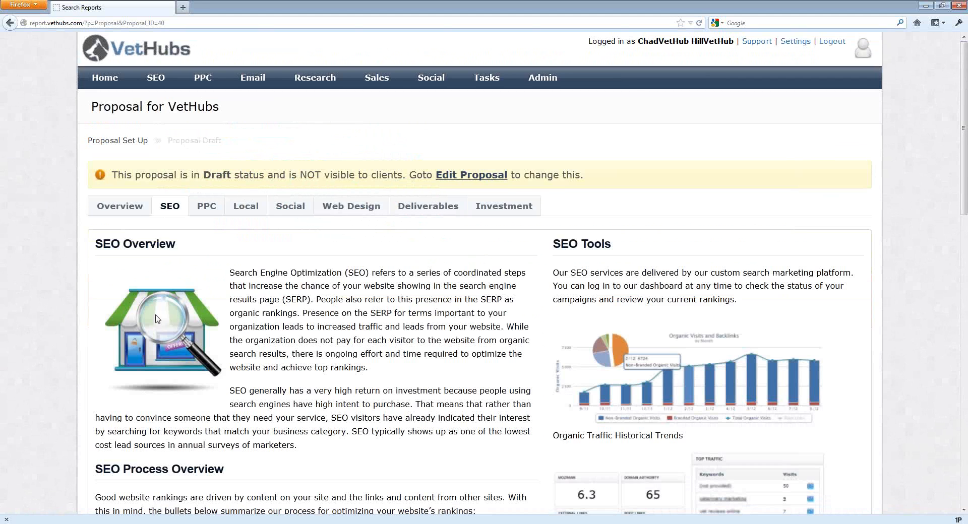
scroll(192, 314, down, 12)
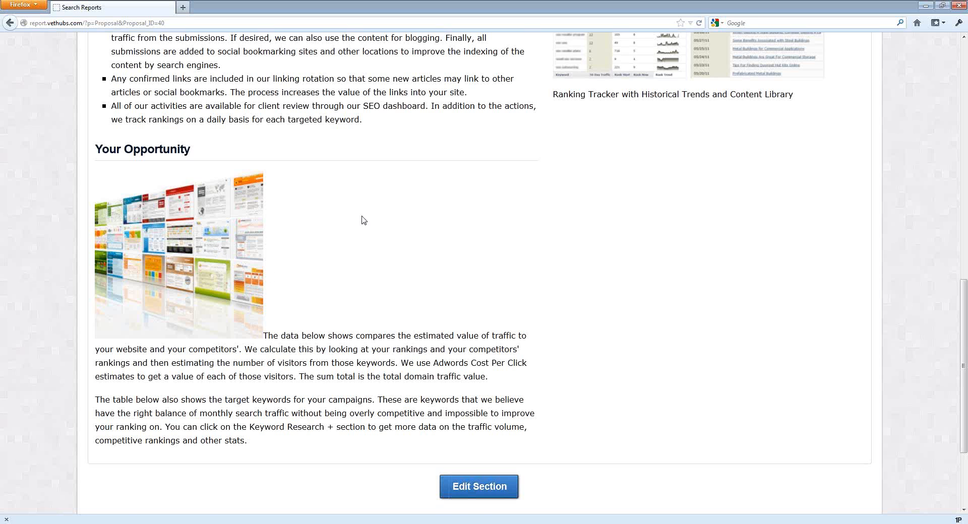
scroll(364, 220, up, 3)
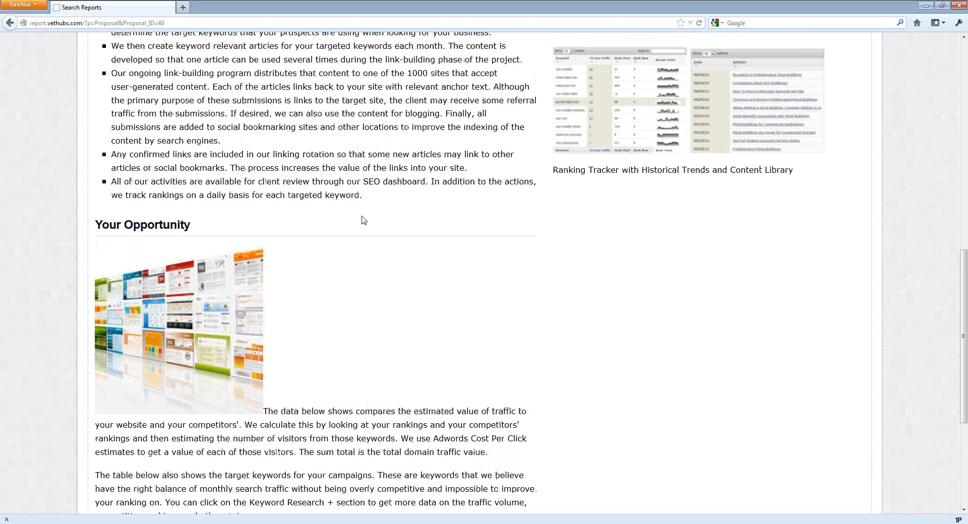
scroll(364, 221, down, 3)
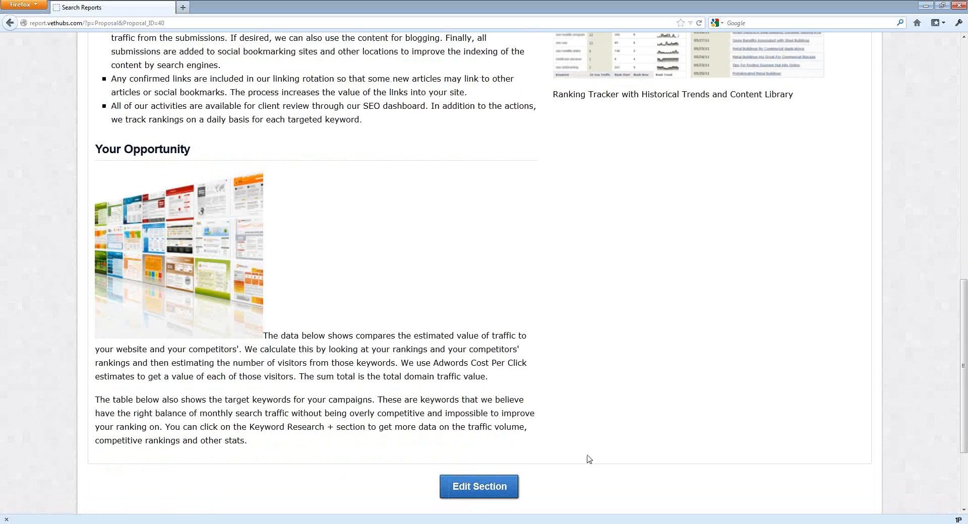
click(489, 493)
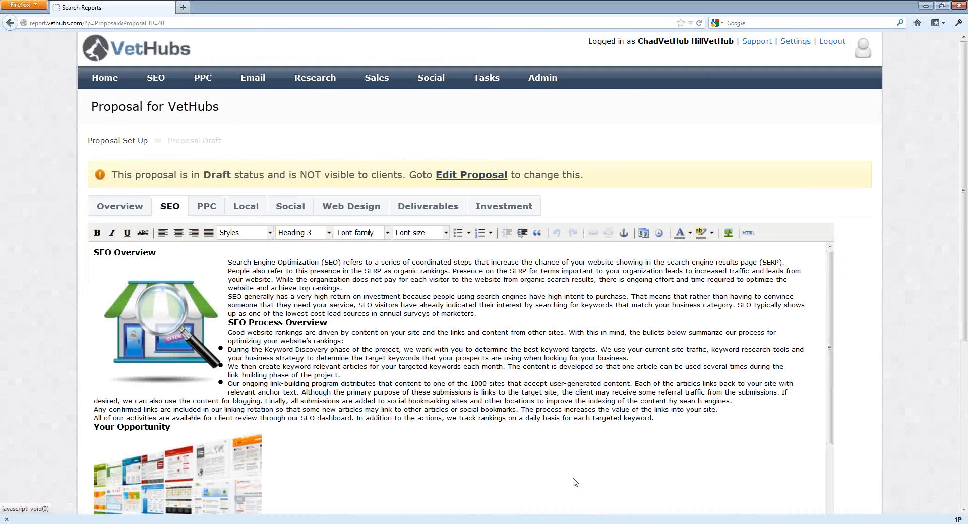
scroll(353, 361, down, 5)
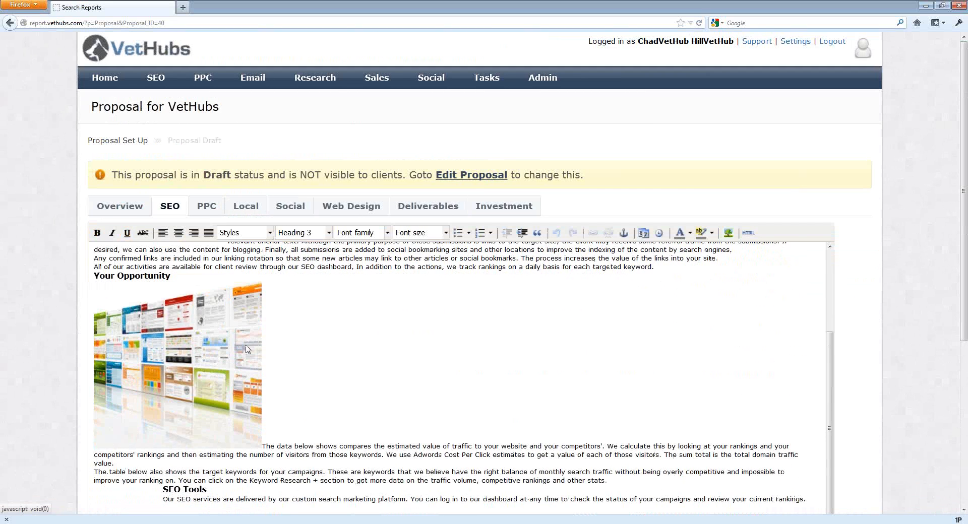
Open the Your Opportunity image's properties and set its dimensions to 150 × 150 px.
click(146, 337)
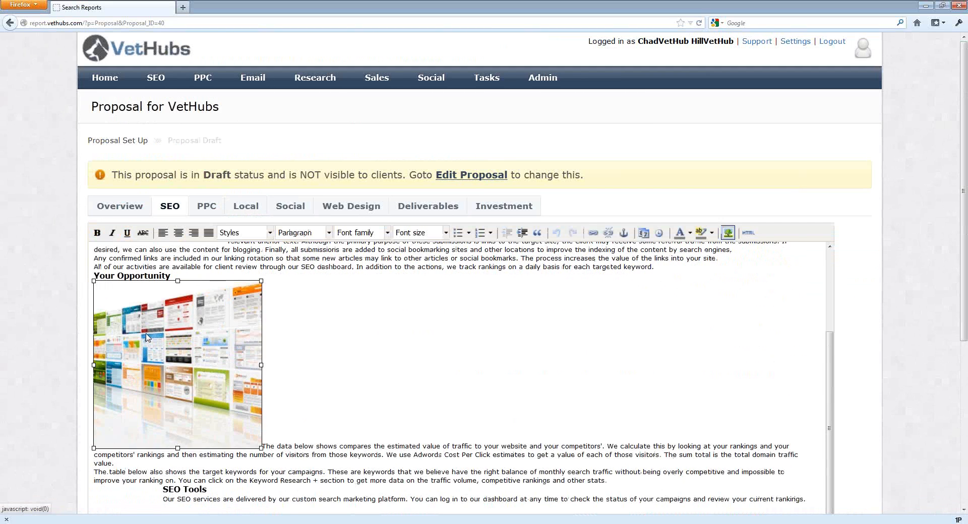
right_click(146, 337)
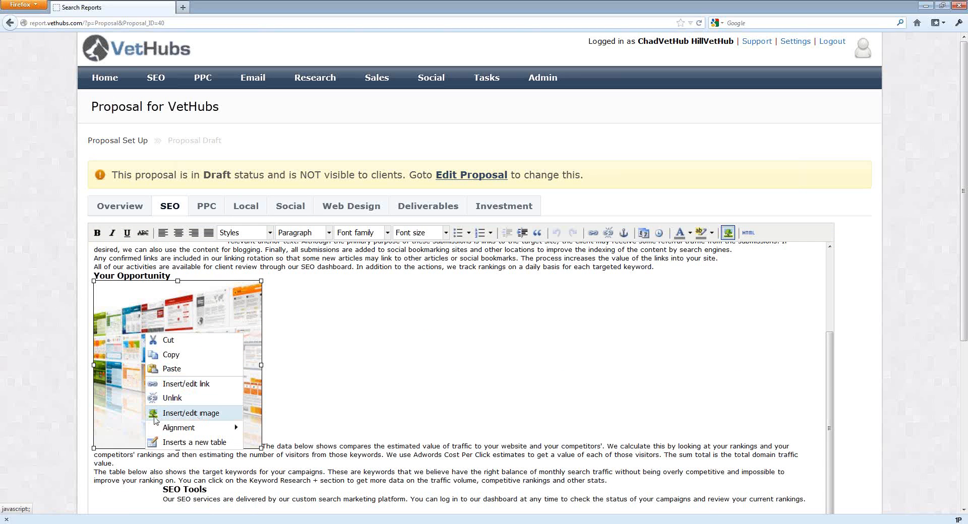
click(189, 416)
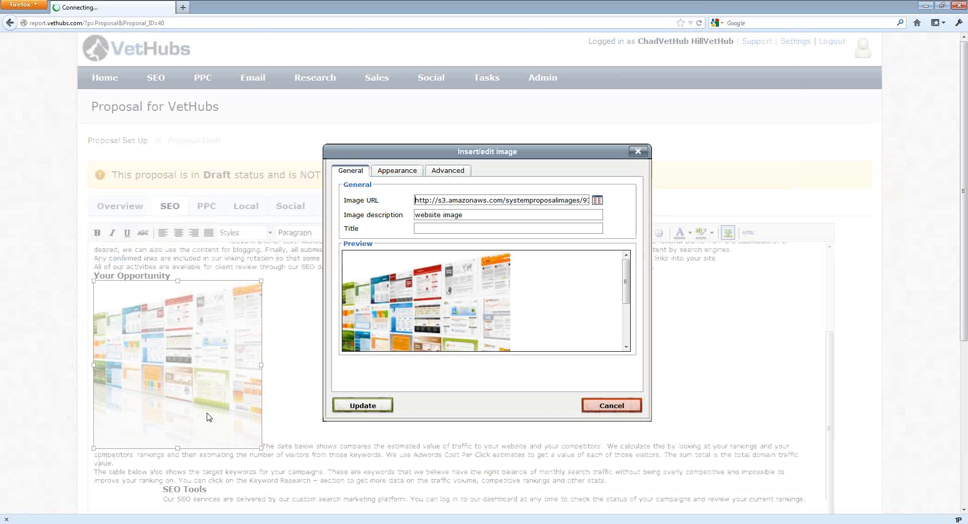
click(398, 174)
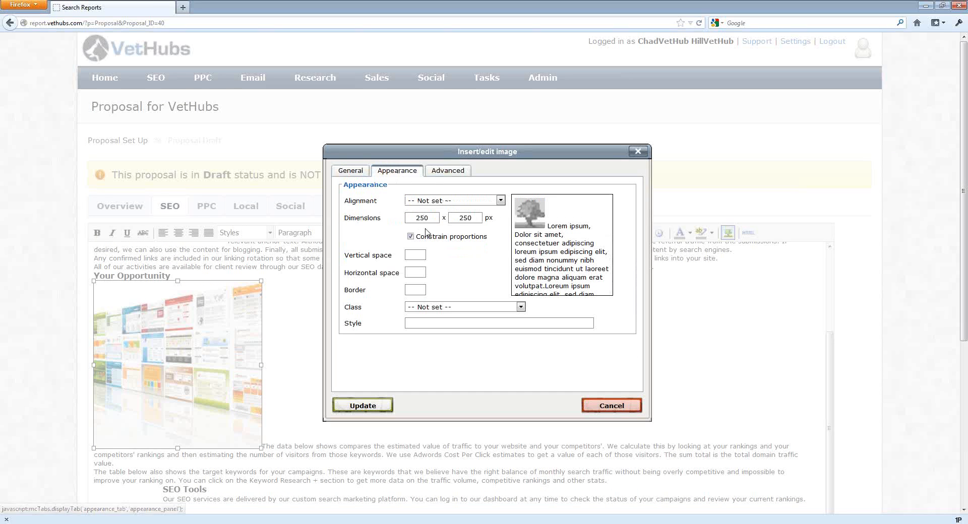
drag(437, 219, 412, 220)
text(150)
key(Tab)
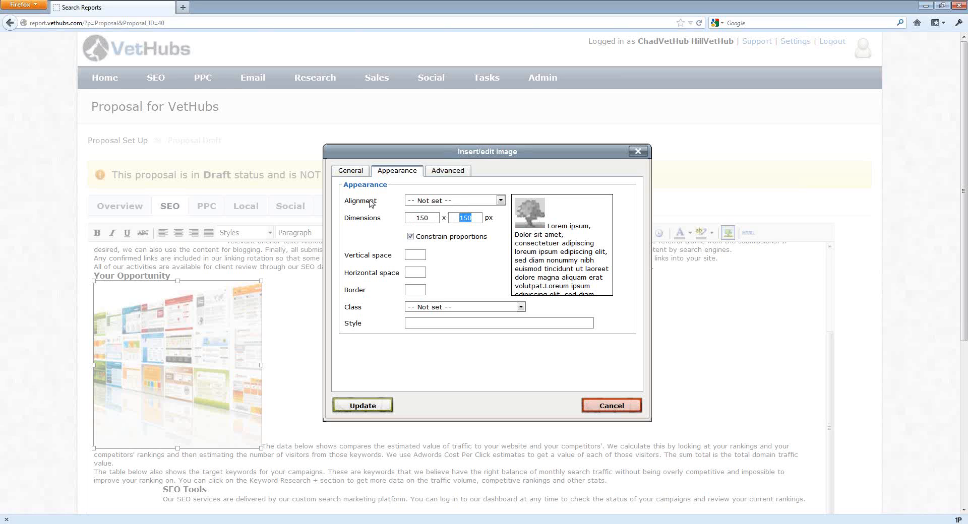
Set the image alignment to Right and apply the image changes.
click(440, 202)
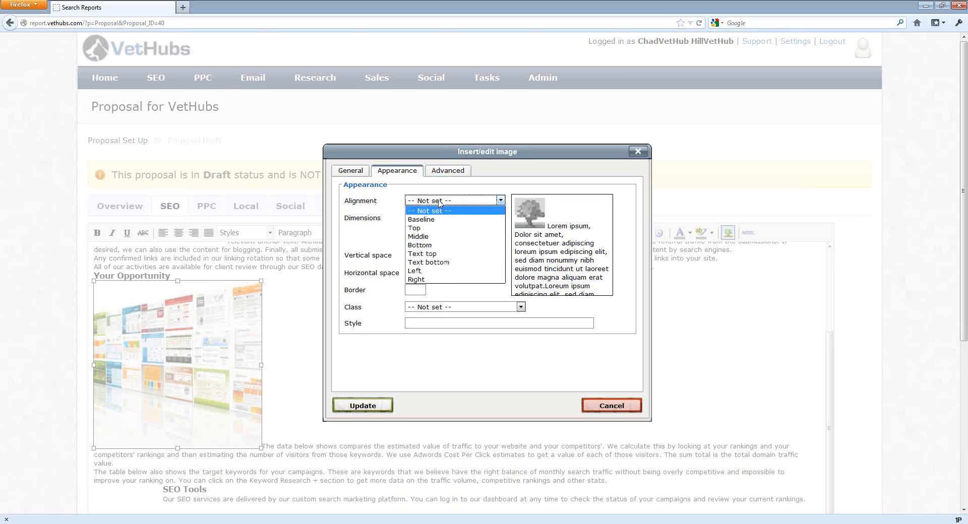
click(438, 272)
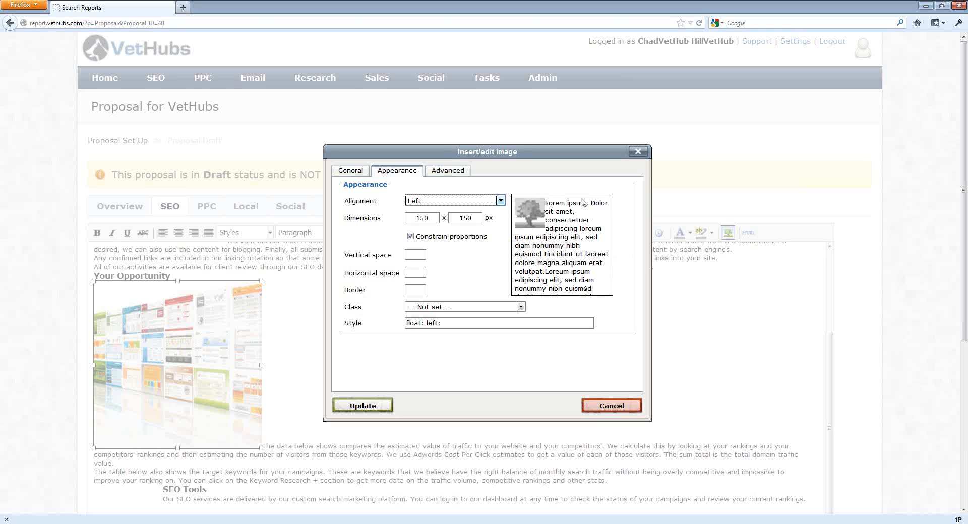
click(471, 202)
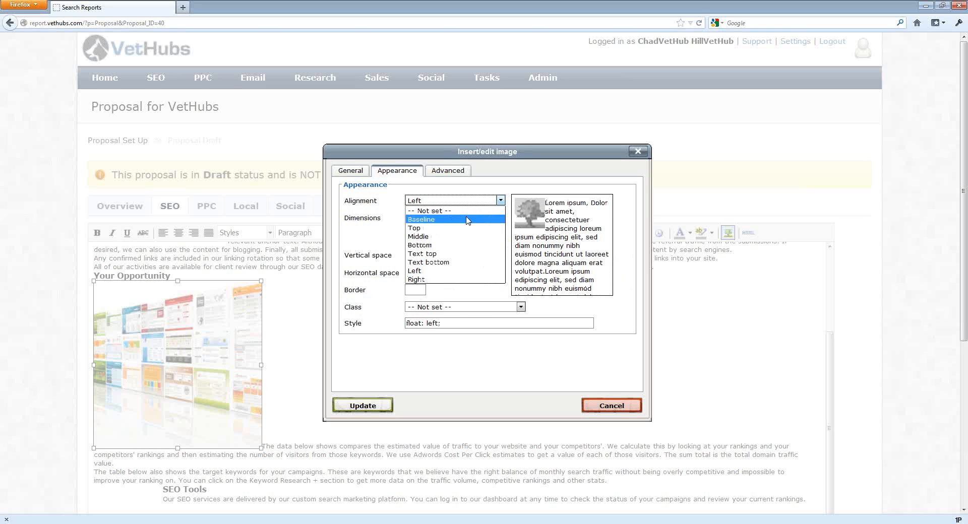
click(468, 220)
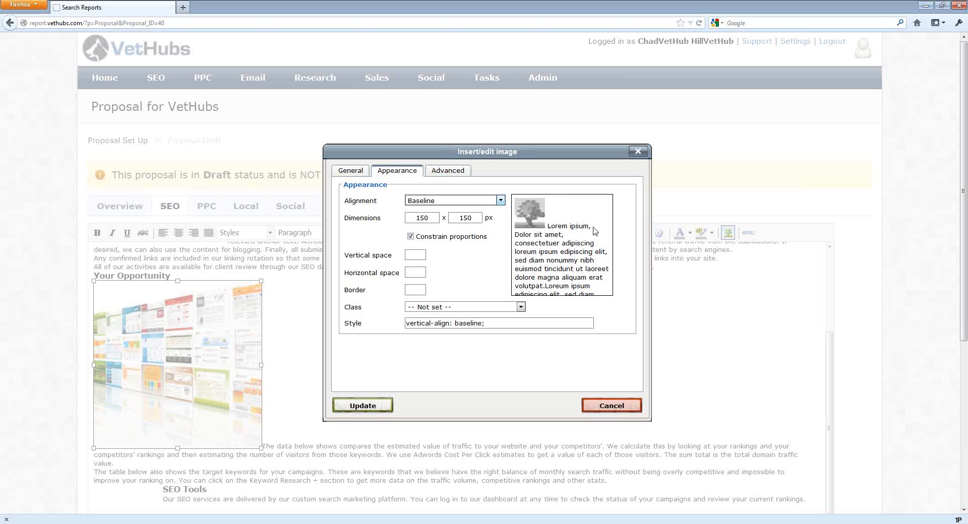
click(450, 202)
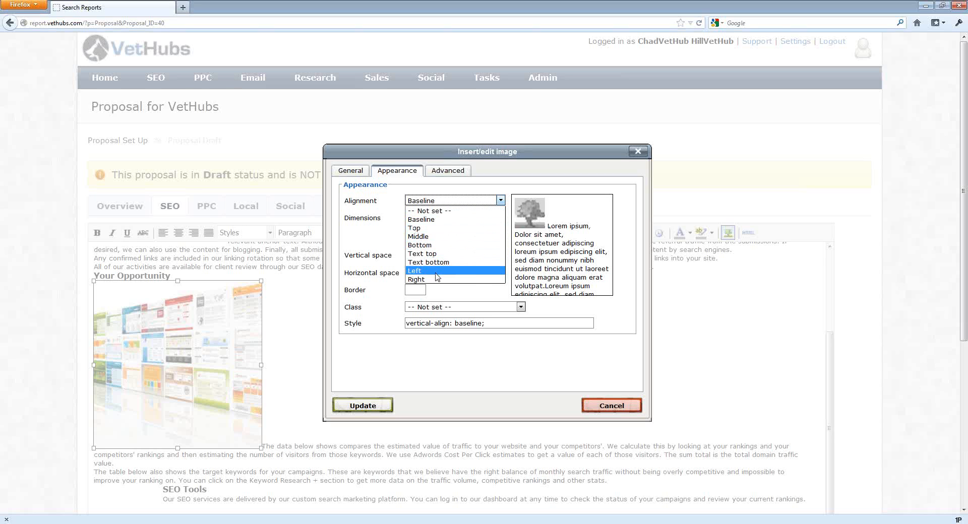
click(436, 280)
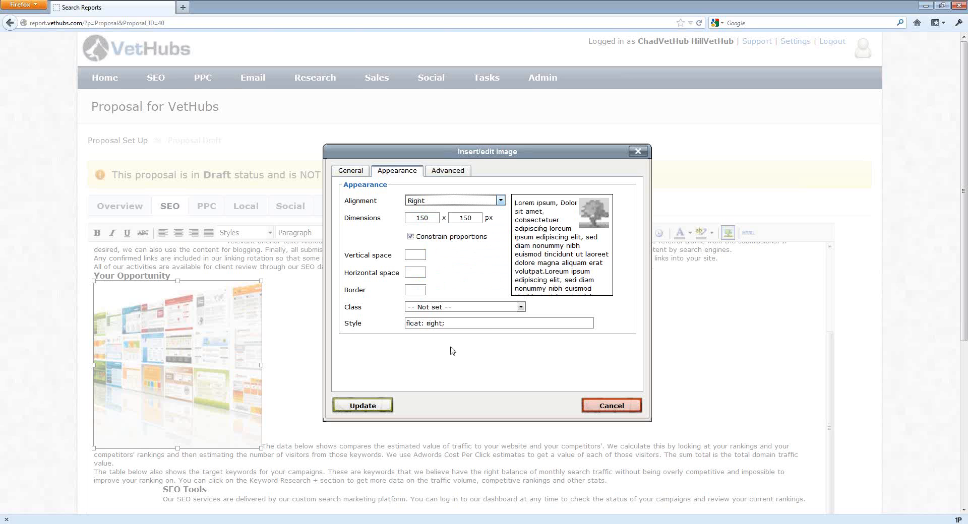
click(384, 410)
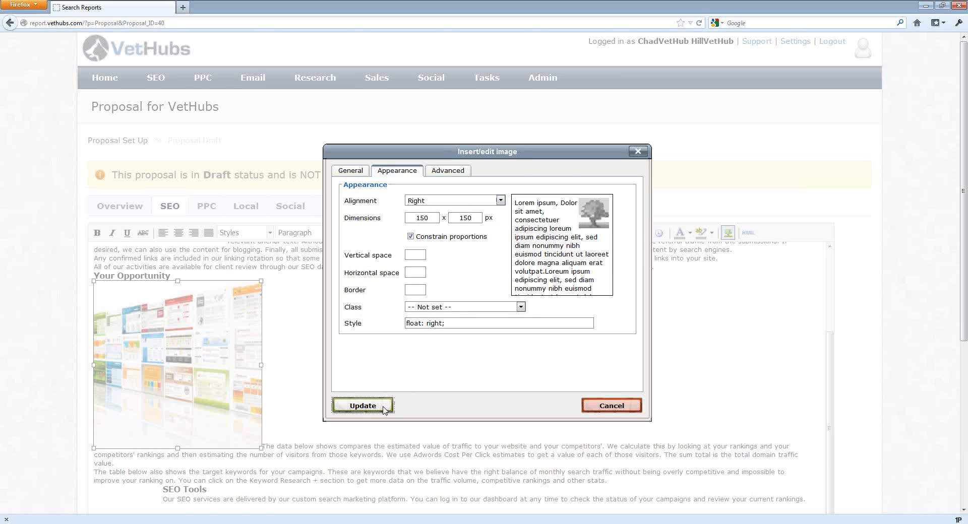
Review the updated SEO section with the resized, right-aligned Your Opportunity image.
scroll(365, 338, down, 3)
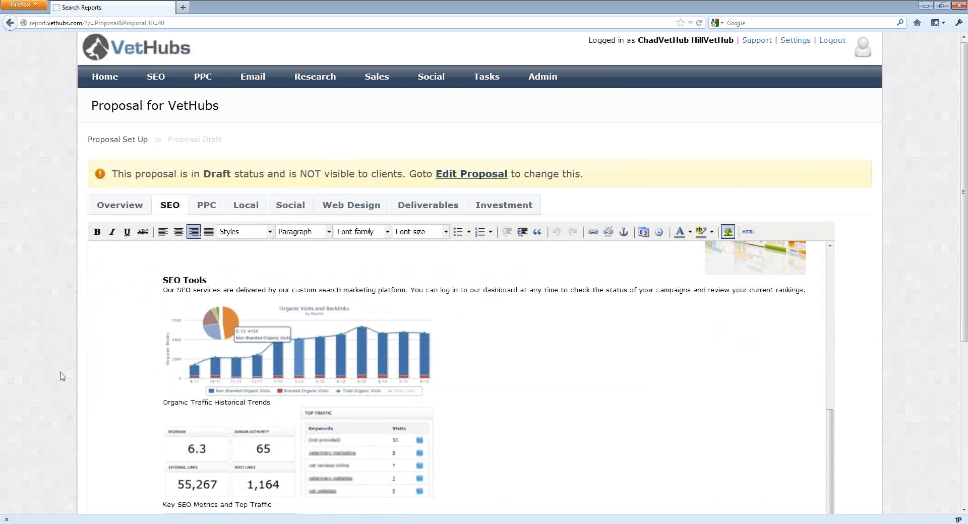
scroll(58, 372, down, 5)
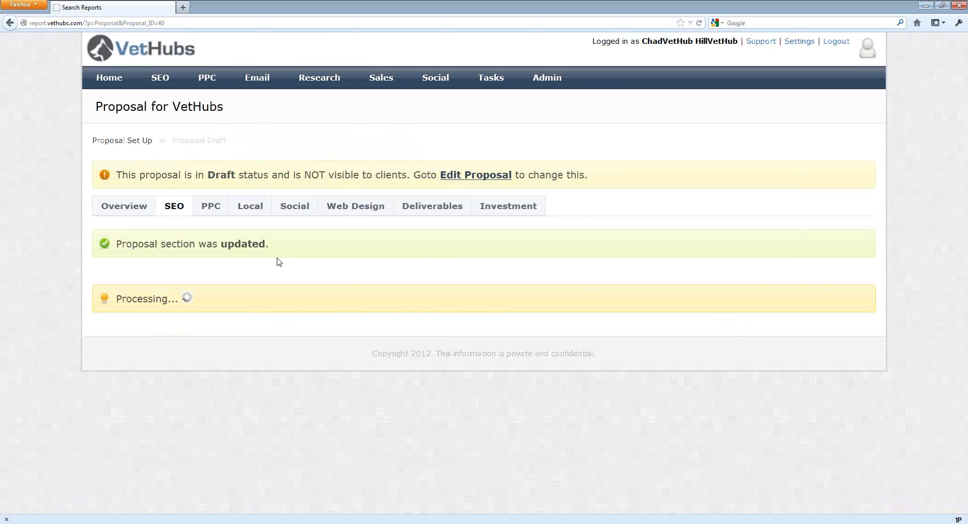
scroll(277, 261, down, 6)
scroll(277, 261, down, 6)
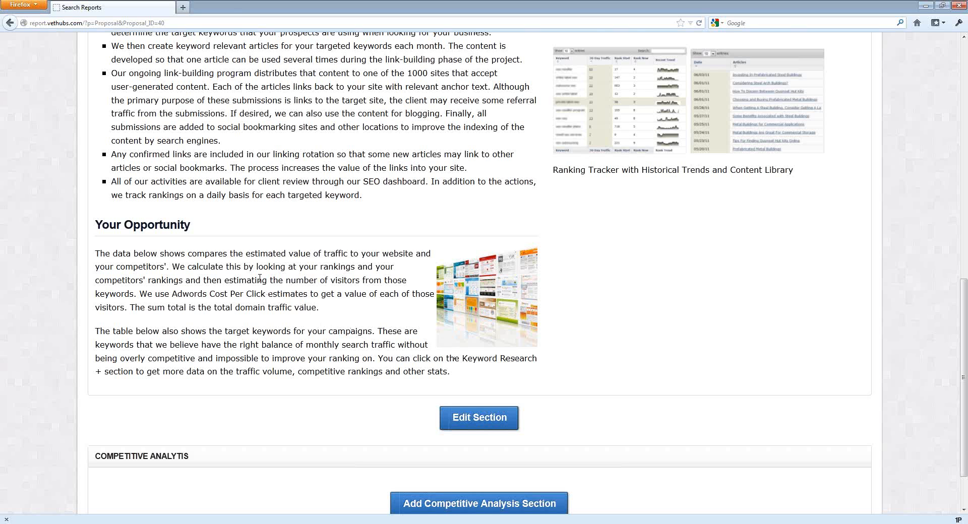
scroll(260, 279, up, 5)
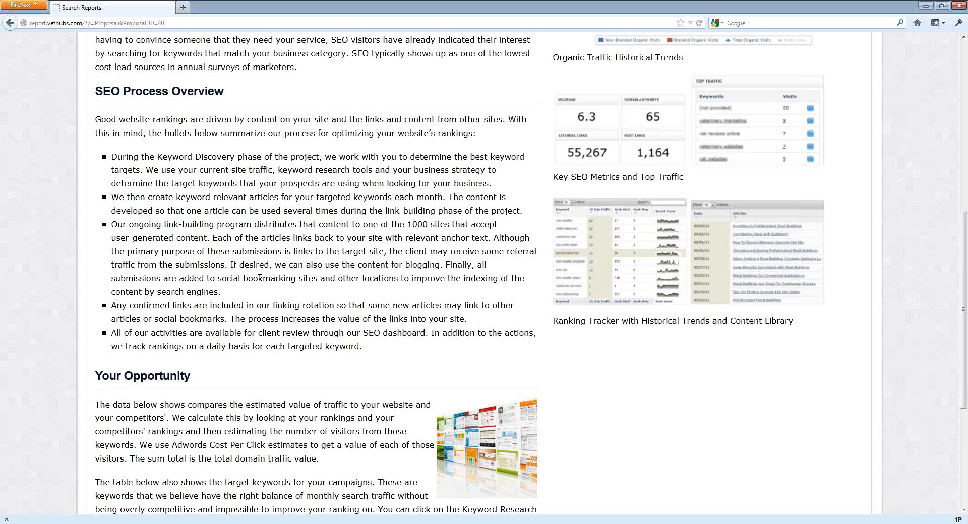
scroll(260, 278, up, 12)
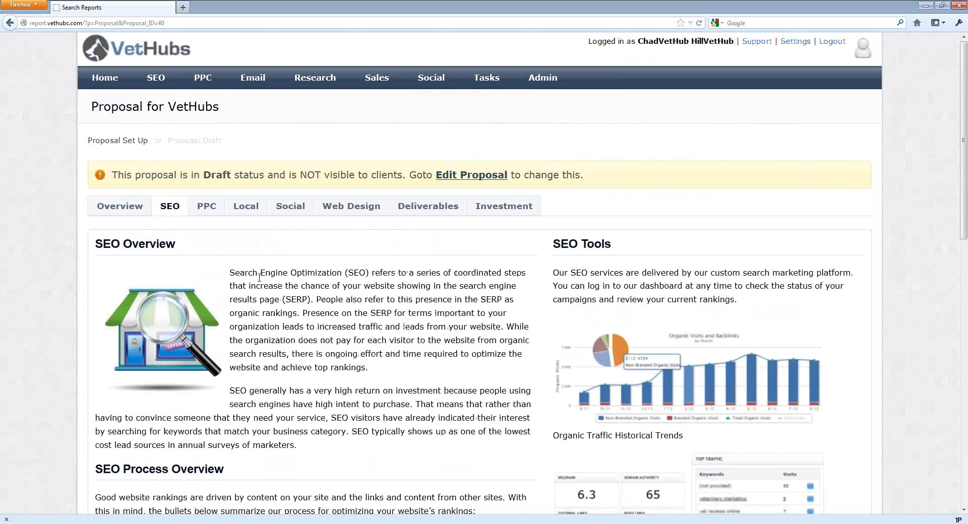
scroll(260, 282, down, 15)
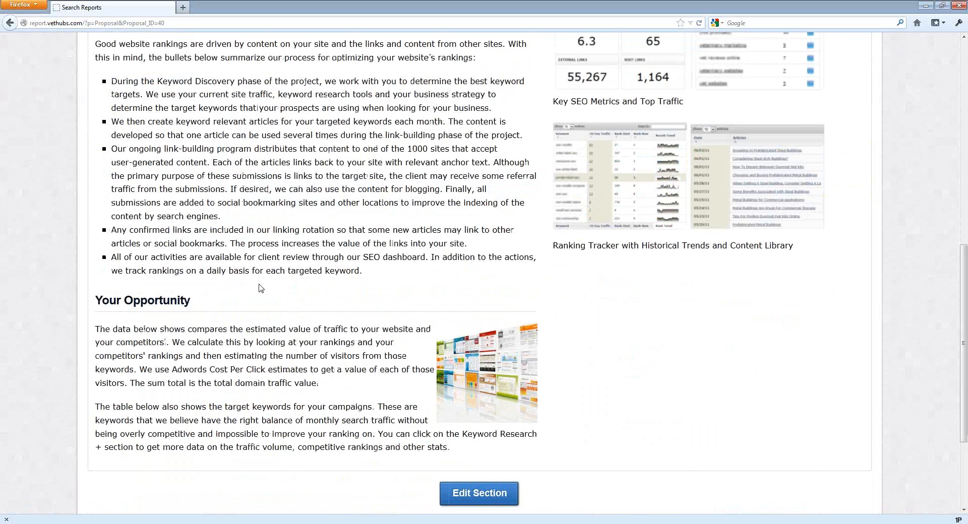
scroll(261, 288, up, 12)
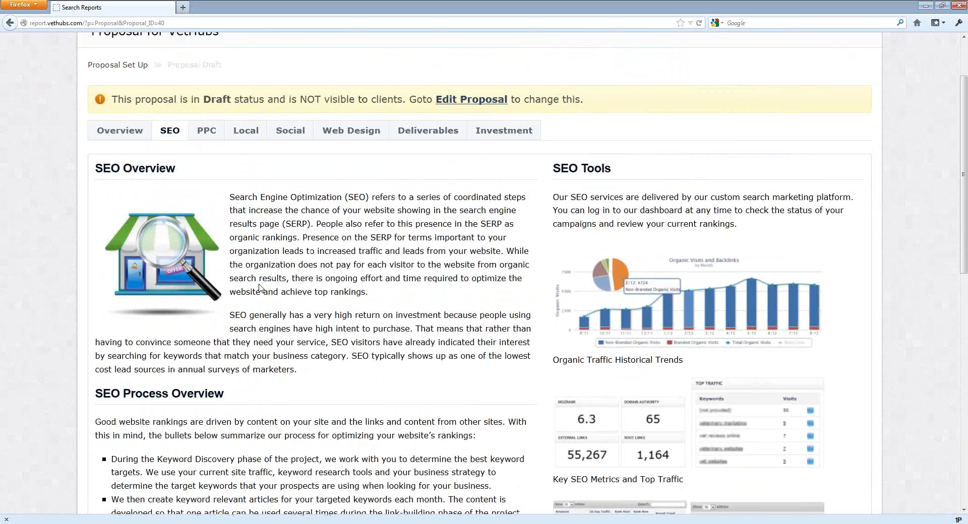
scroll(328, 277, down, 8)
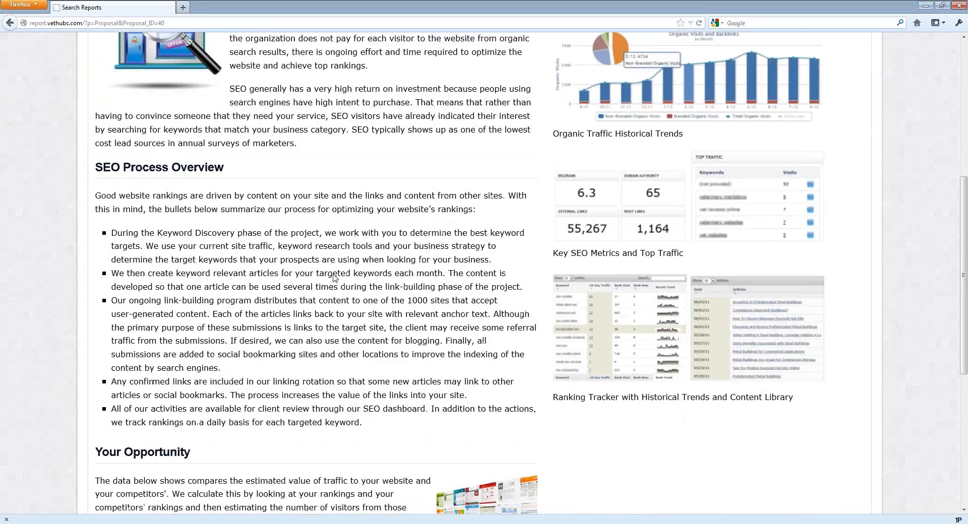
scroll(318, 272, up, 10)
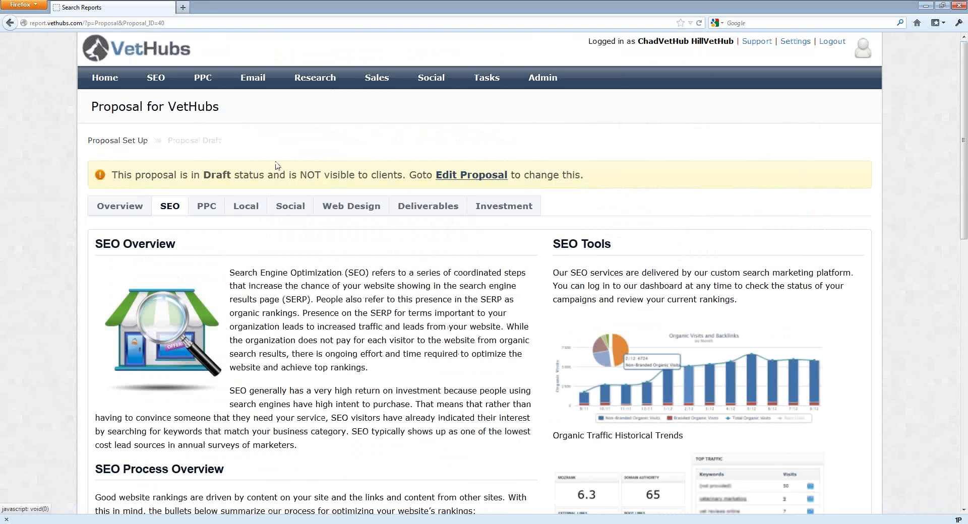
Go to Admin's Accounts list and start a new account named Greenway Vets with URL greenwayvets.com.
click(542, 78)
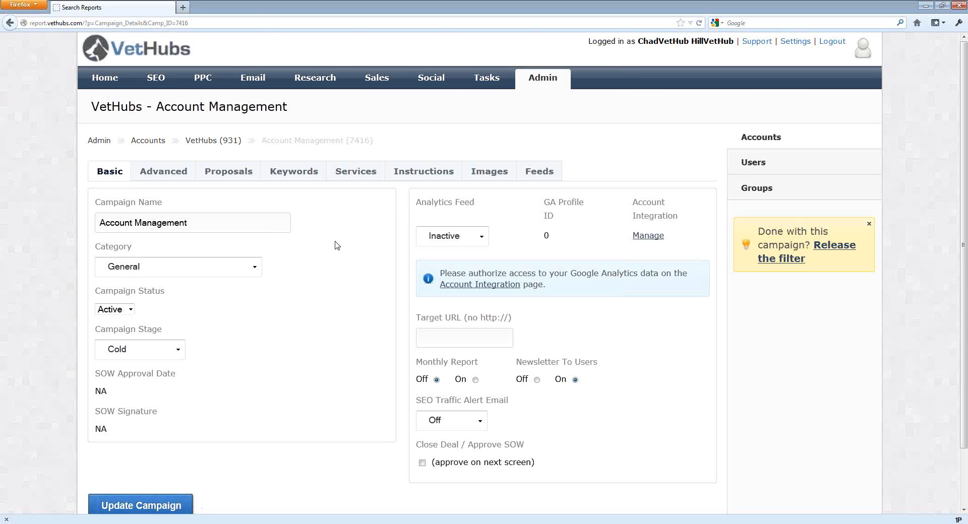
click(842, 252)
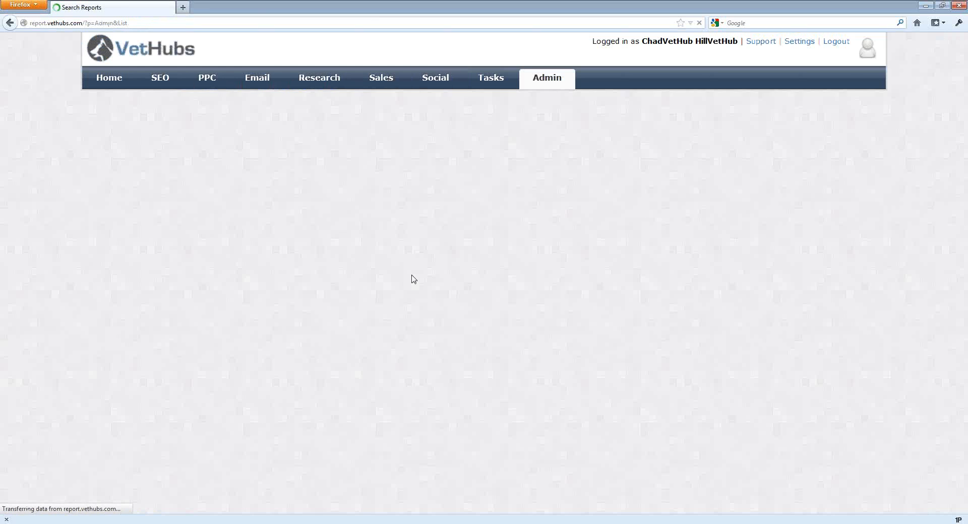
scroll(242, 265, down, 3)
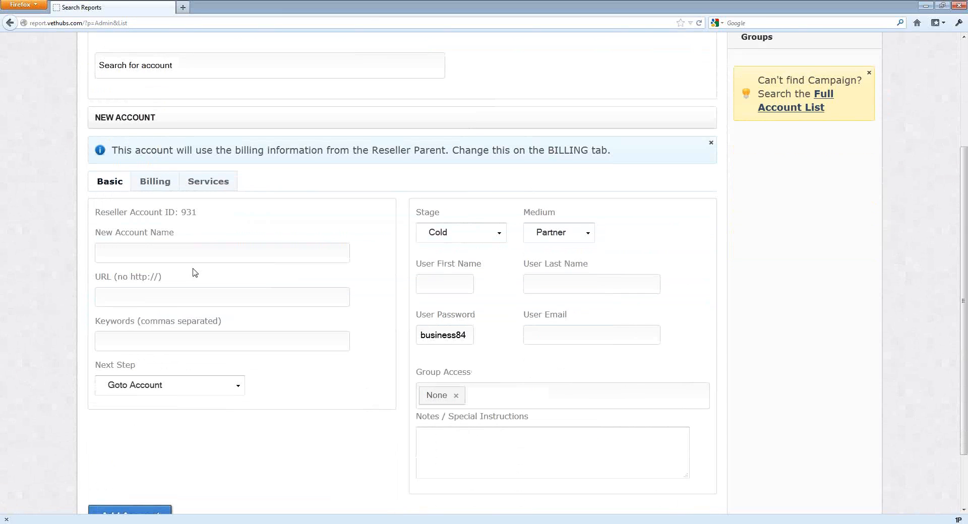
click(190, 254)
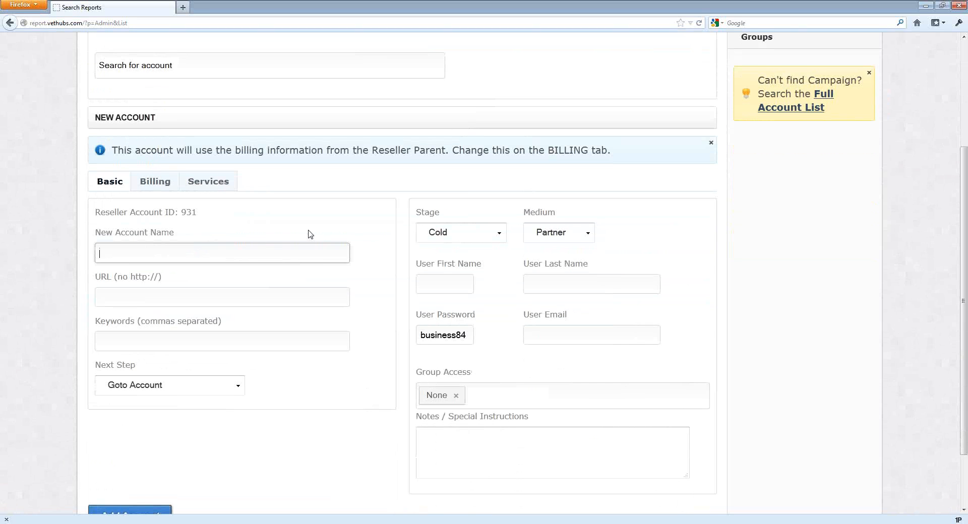
scroll(319, 231, up, 3)
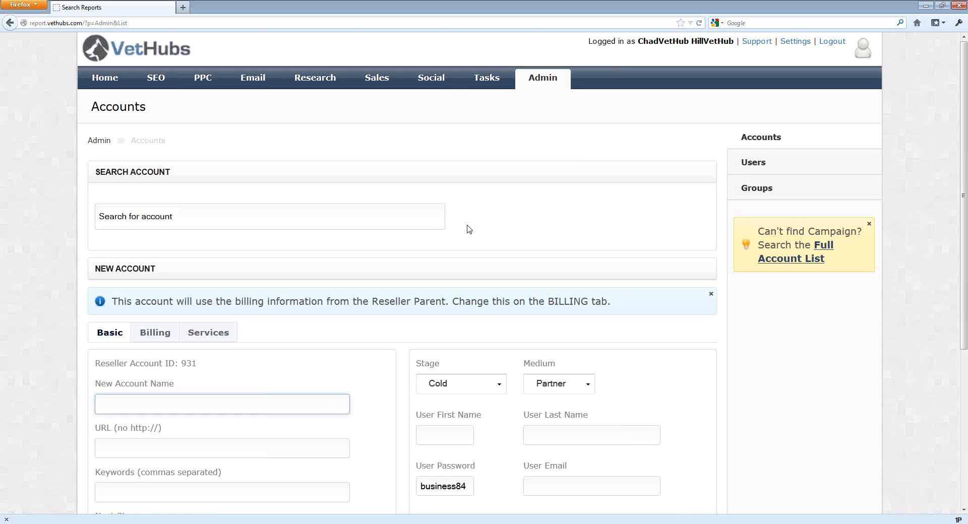
scroll(380, 333, down, 2)
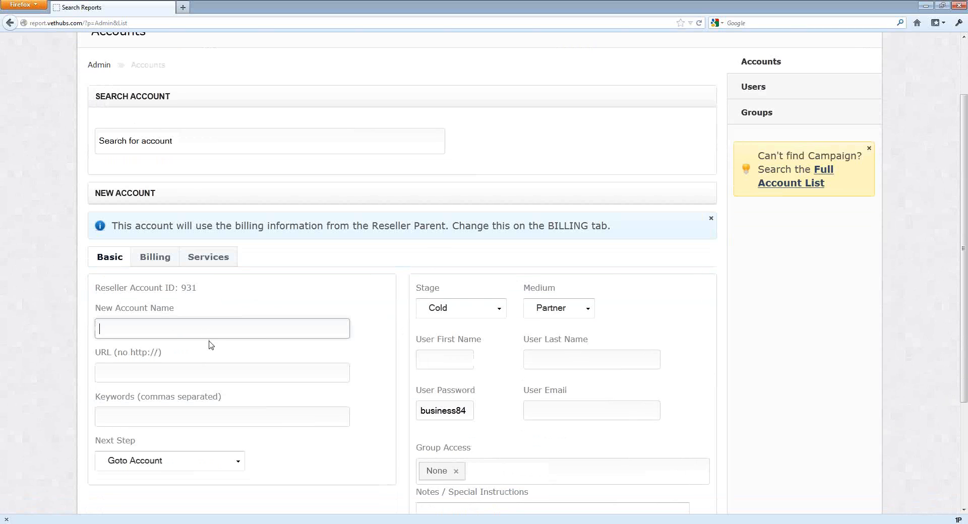
scroll(210, 345, down, 3)
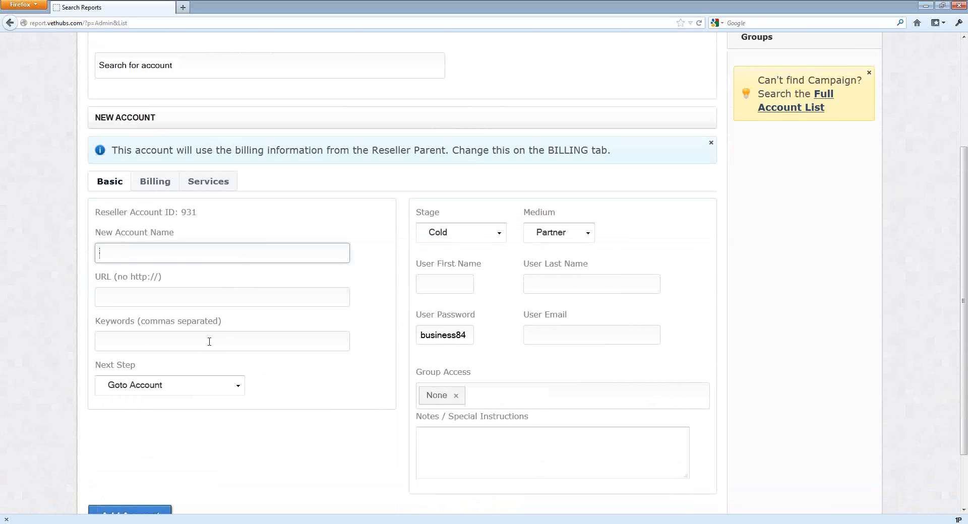
text(Greenway Vets)
key(Tab)
text(greenwayvets.com)
click(210, 342)
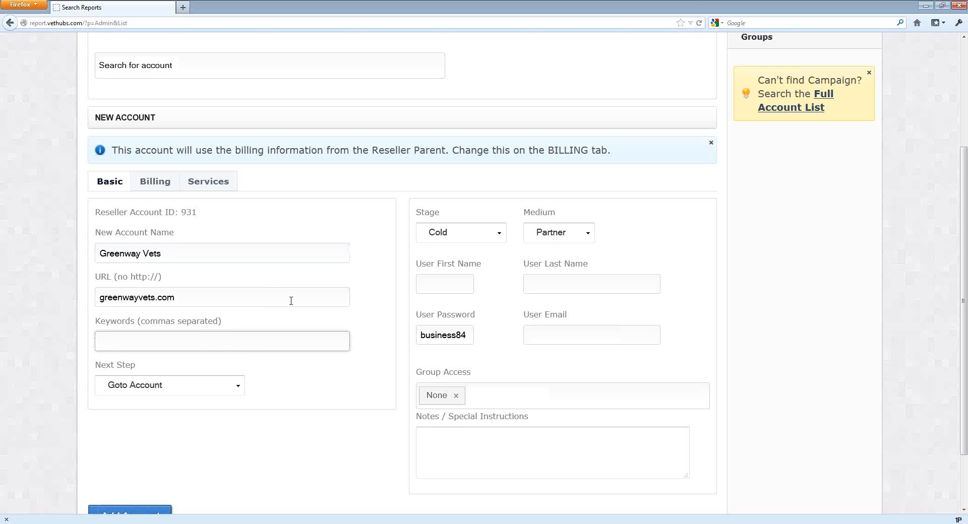
Enter the new account user's first name, last name and e-mail address.
click(445, 282)
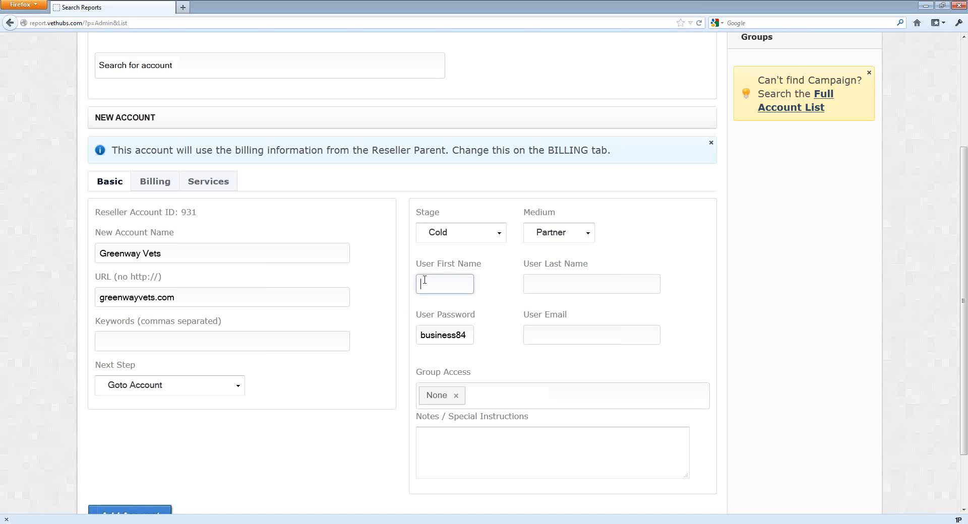
key(Tab)
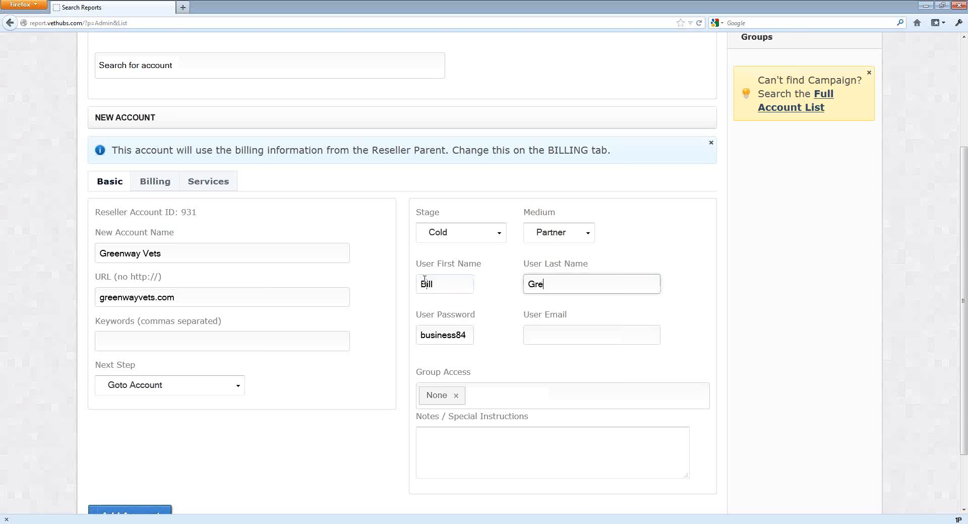
key(Tab)
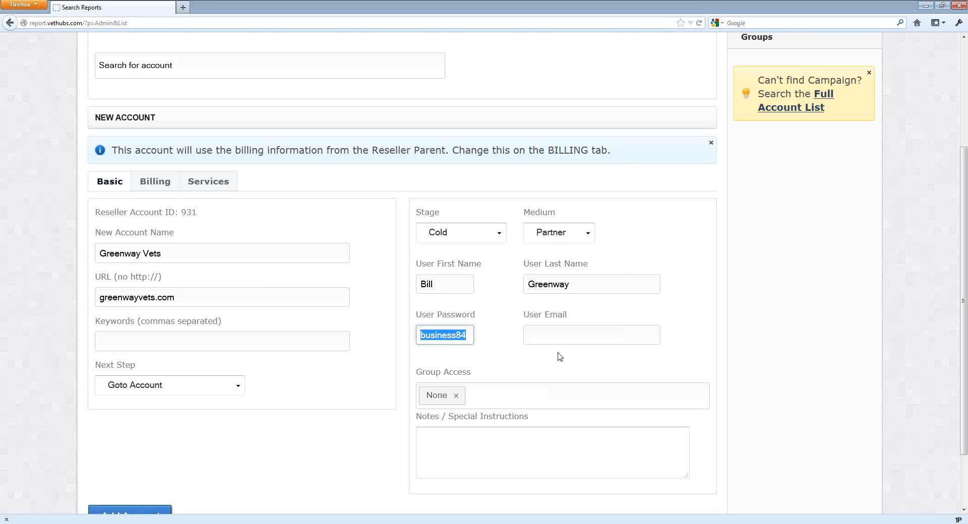
click(578, 340)
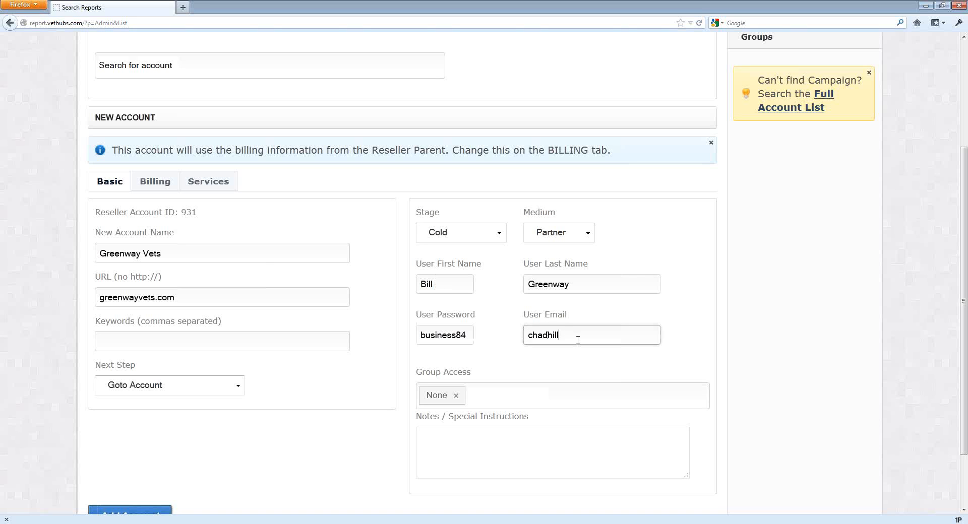
key(Tab)
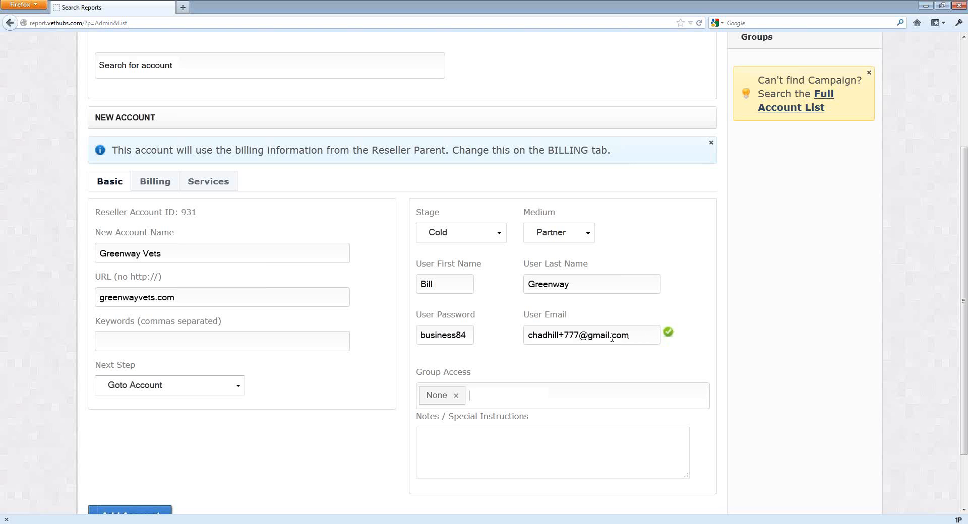
Set the next step to Build Proposal and add the account.
scroll(550, 350, down, 3)
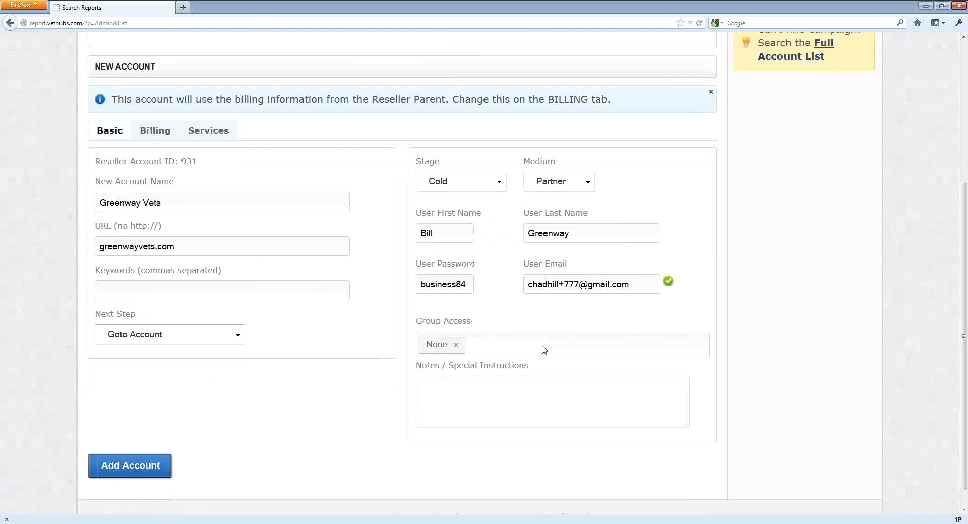
click(150, 315)
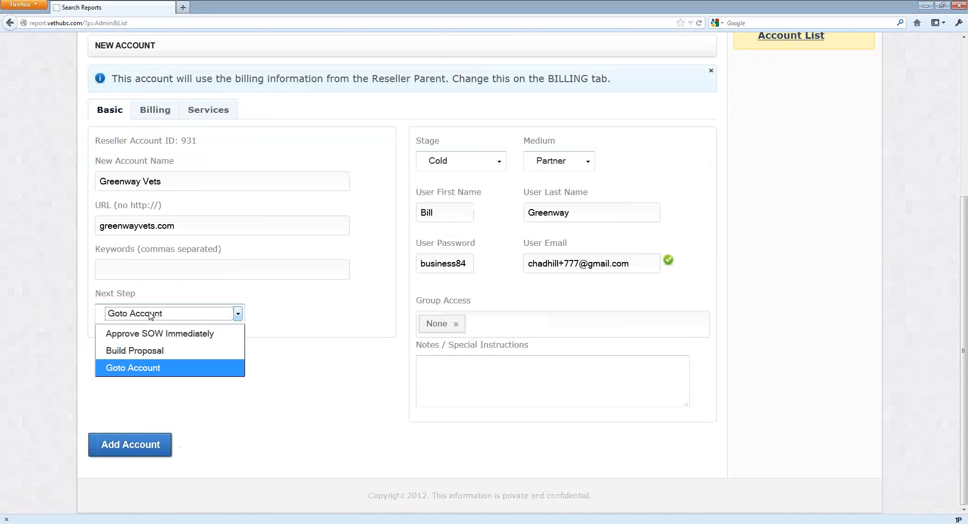
click(147, 352)
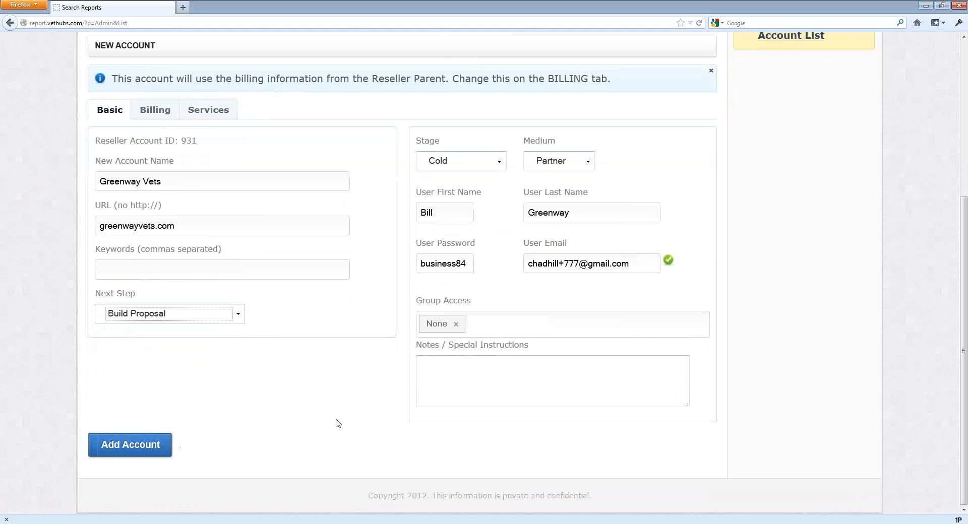
scroll(337, 424, up, 3)
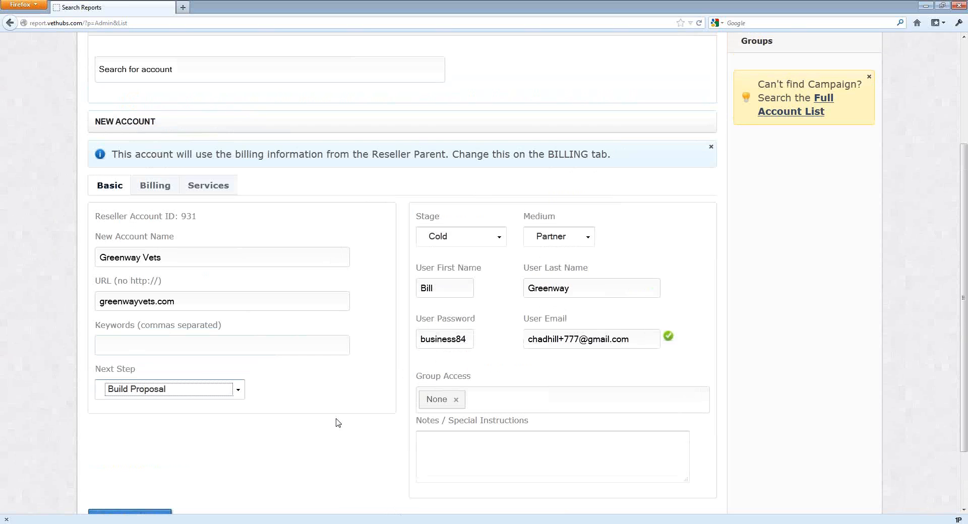
scroll(336, 424, down, 3)
click(144, 446)
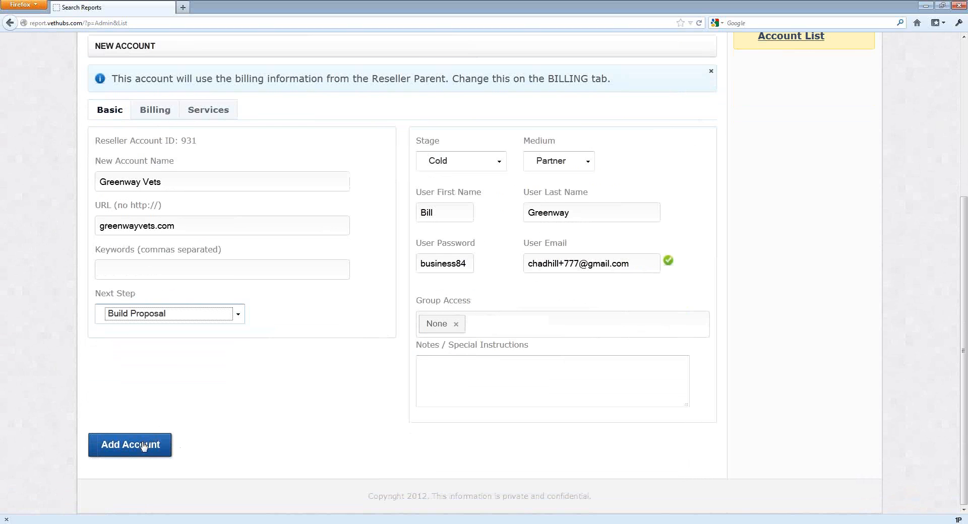
click(145, 446)
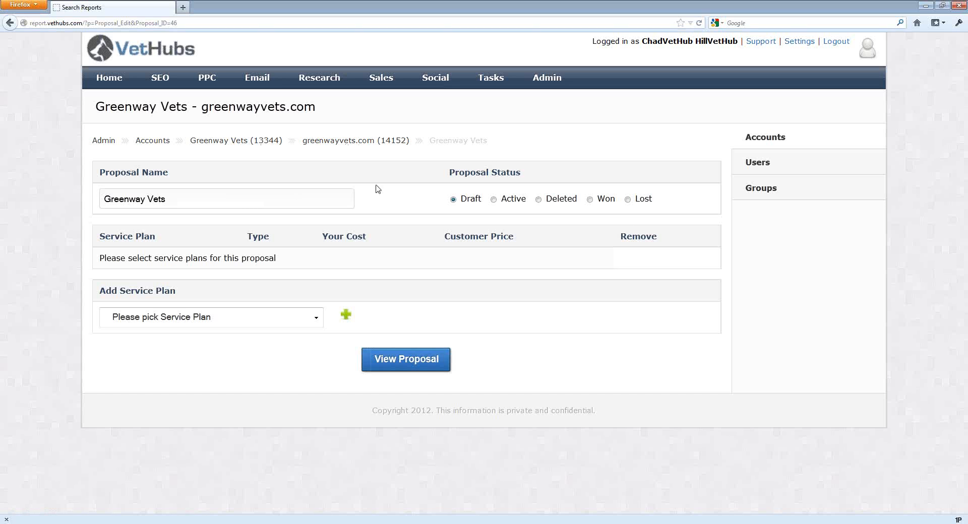
Add the SEO - SEO Starter (5) service plan to the Greenway Vets proposal.
click(232, 326)
drag(319, 145, 319, 156)
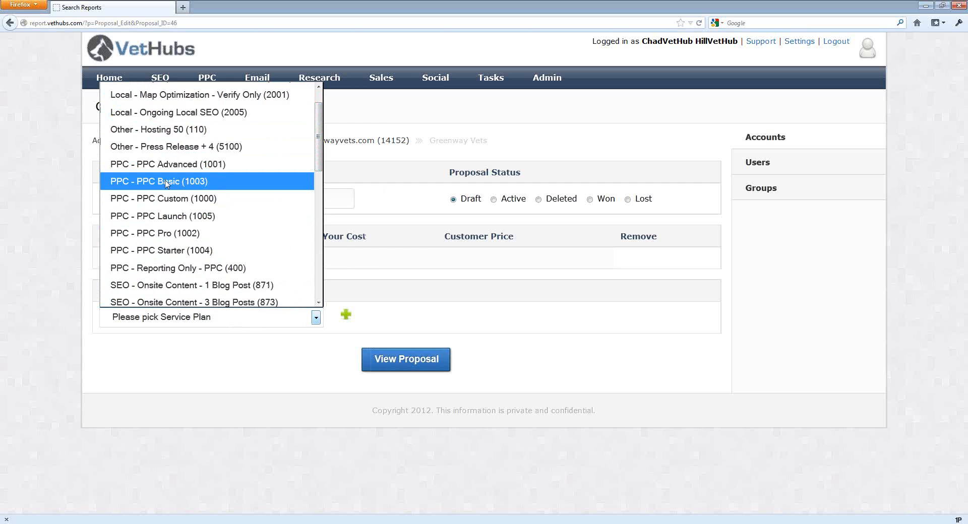
scroll(167, 162, down, 2)
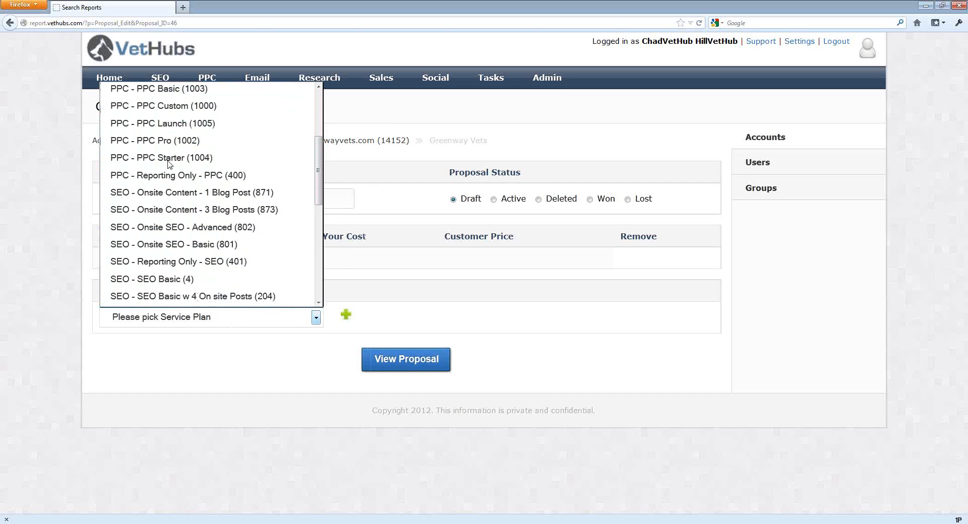
scroll(171, 164, down, 1)
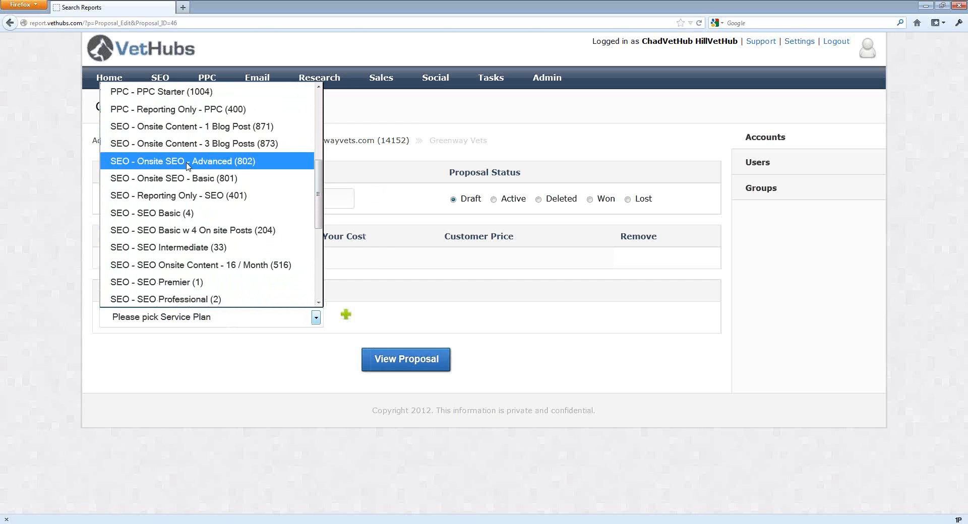
scroll(188, 161, down, 1)
scroll(188, 163, down, 1)
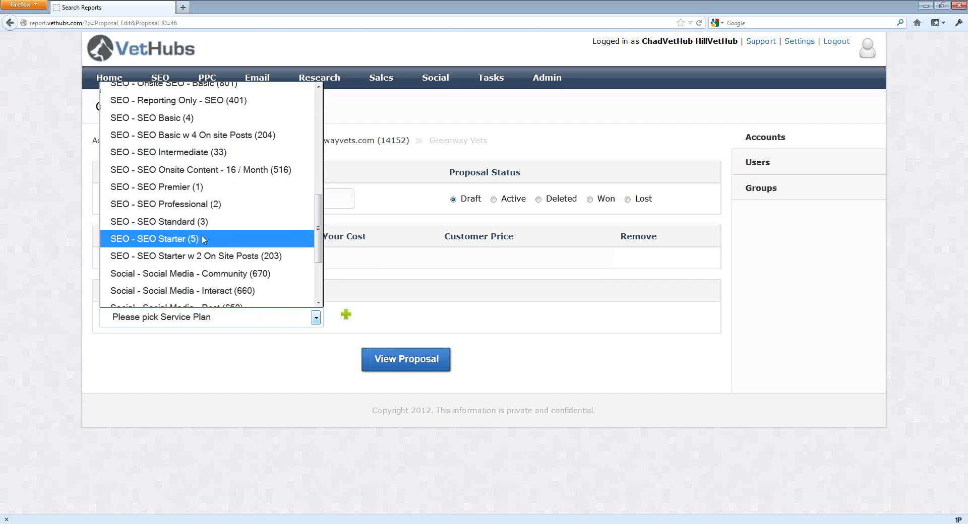
click(207, 239)
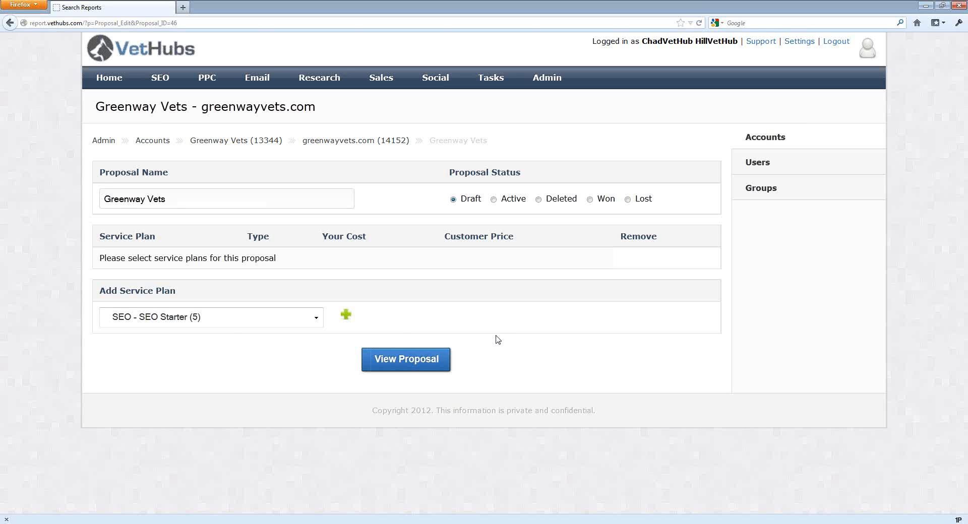
click(346, 317)
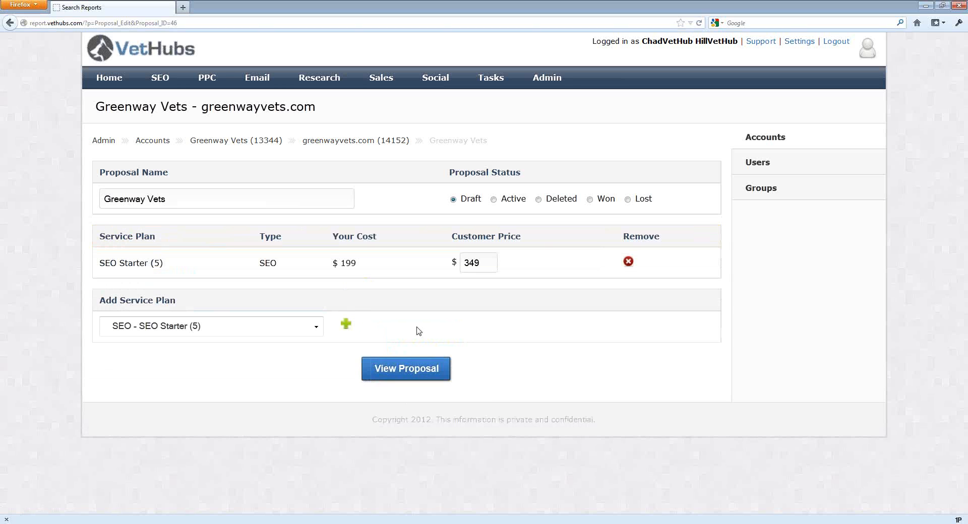
Add the Local - Ongoing Local SEO (2005) service plan to the proposal.
click(266, 333)
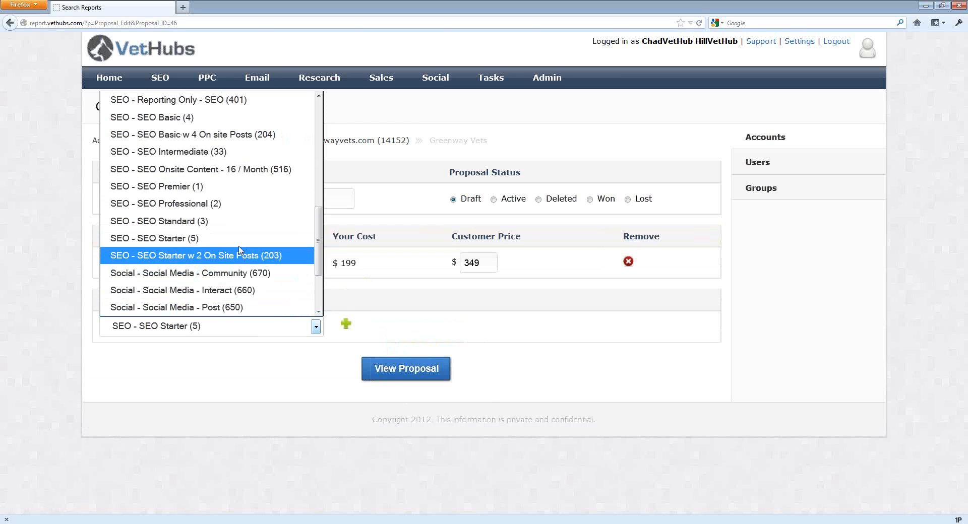
scroll(240, 251, down, 2)
scroll(233, 220, up, 4)
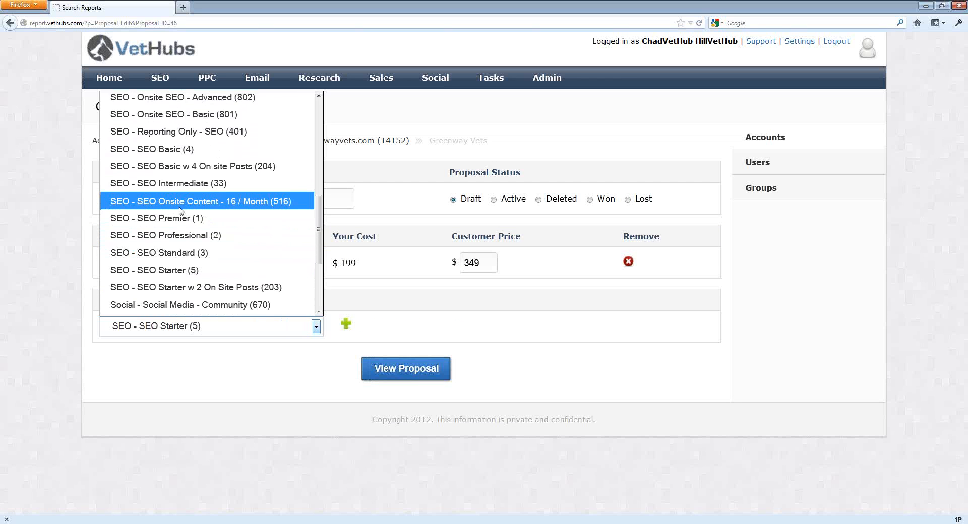
scroll(182, 196, down, 3)
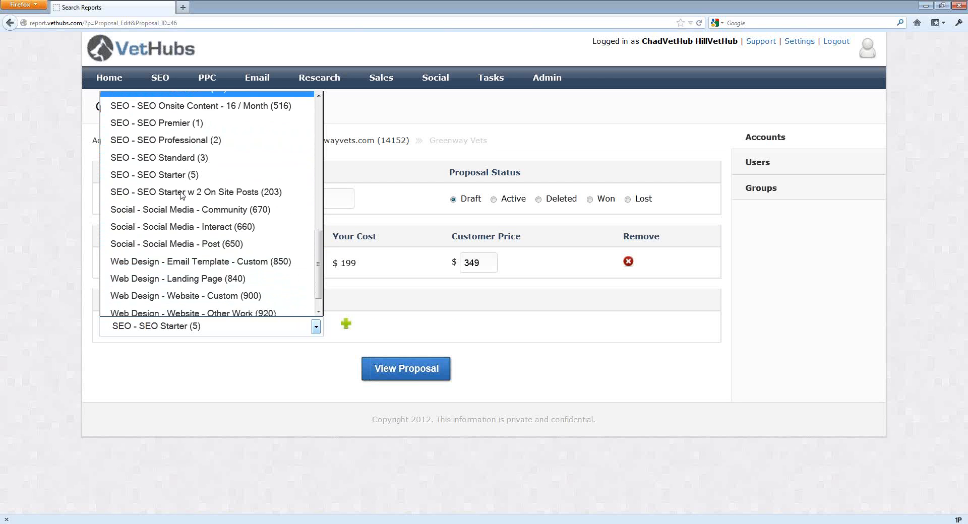
scroll(182, 196, up, 6)
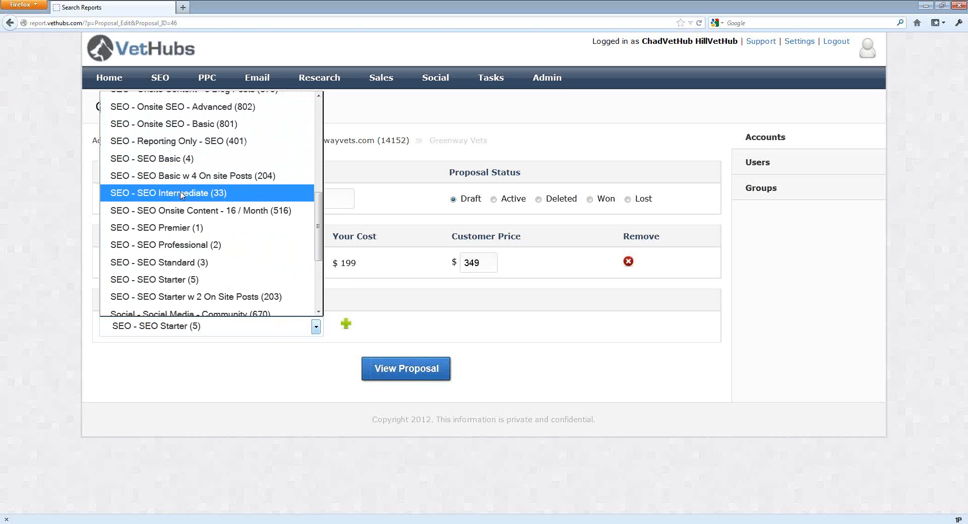
scroll(181, 195, up, 3)
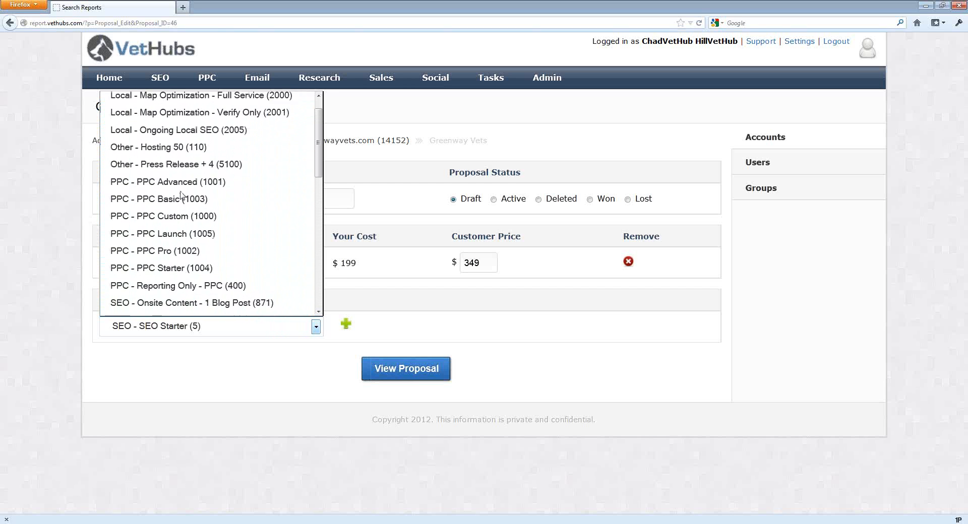
click(205, 152)
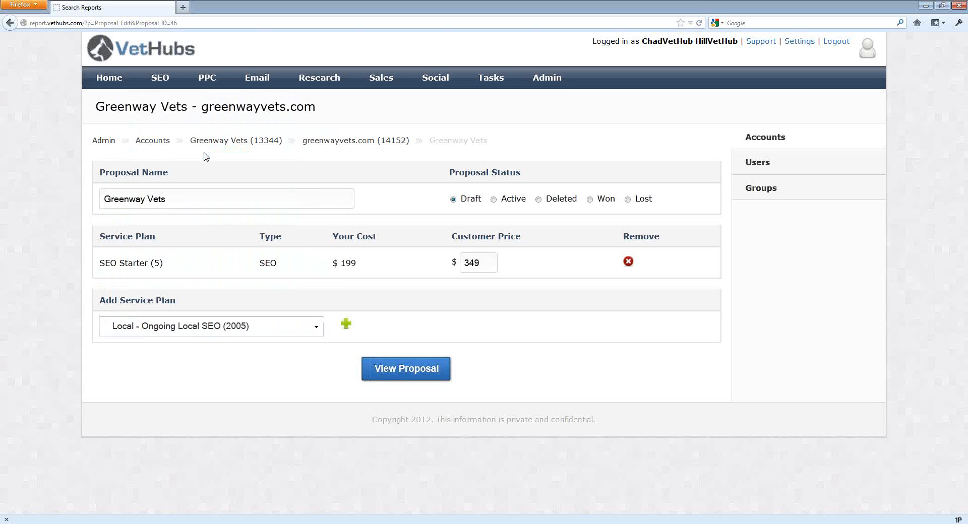
click(346, 326)
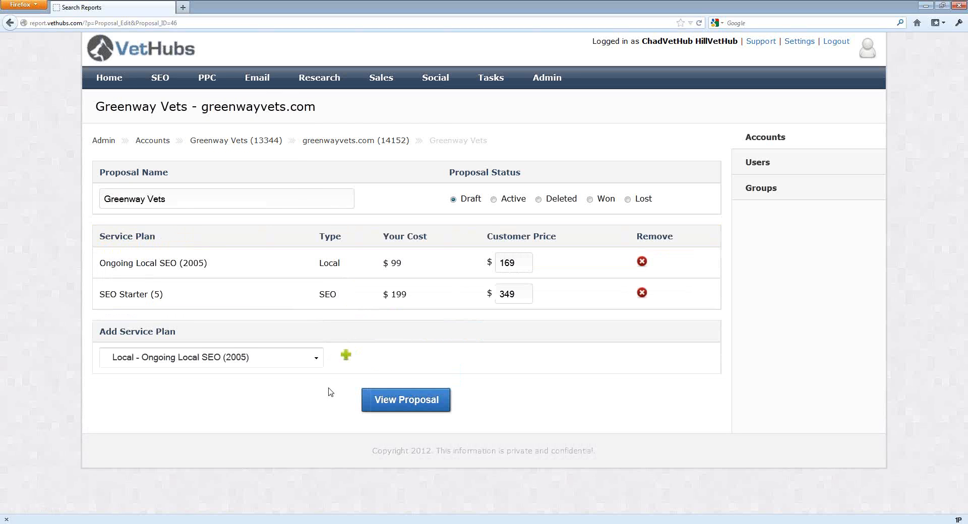
Add the Web Design - Website - Template (910) service plan to the Greenway Vets proposal.
click(243, 358)
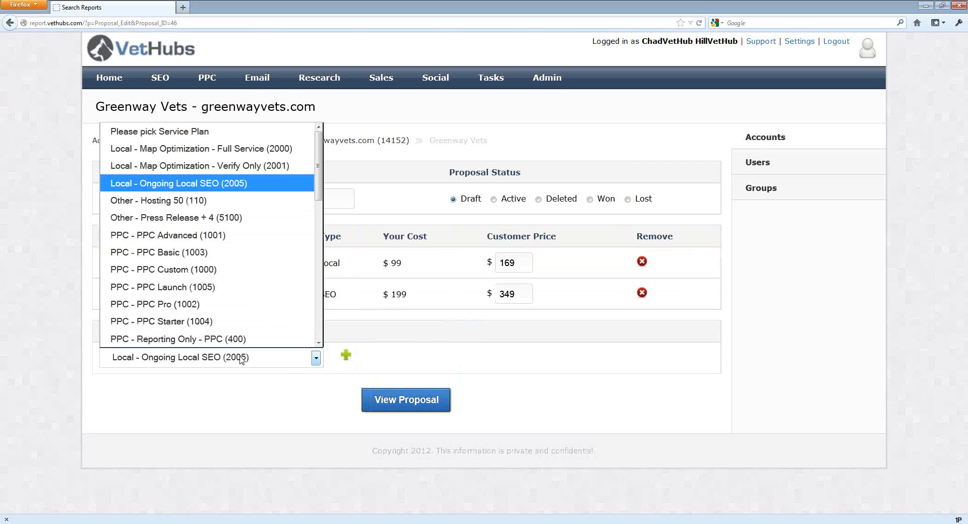
scroll(229, 309, down, 6)
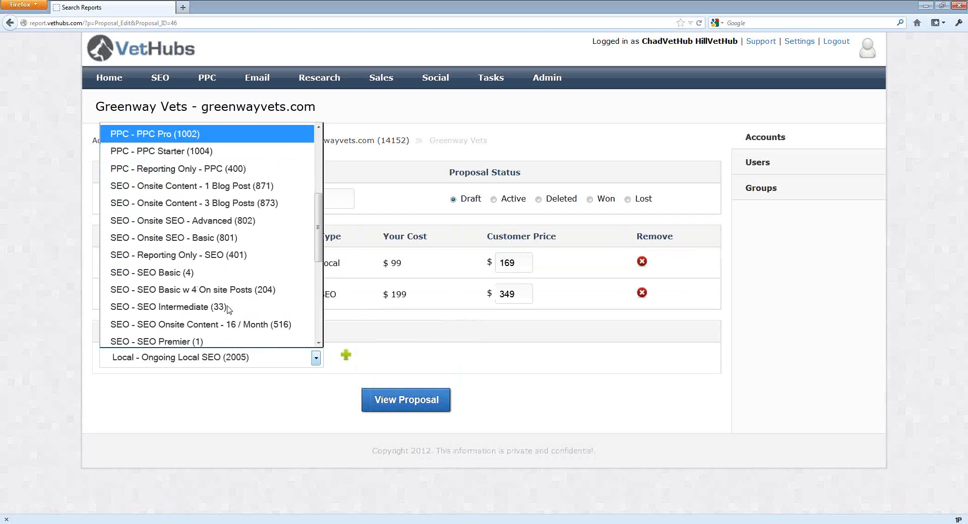
scroll(228, 309, down, 1)
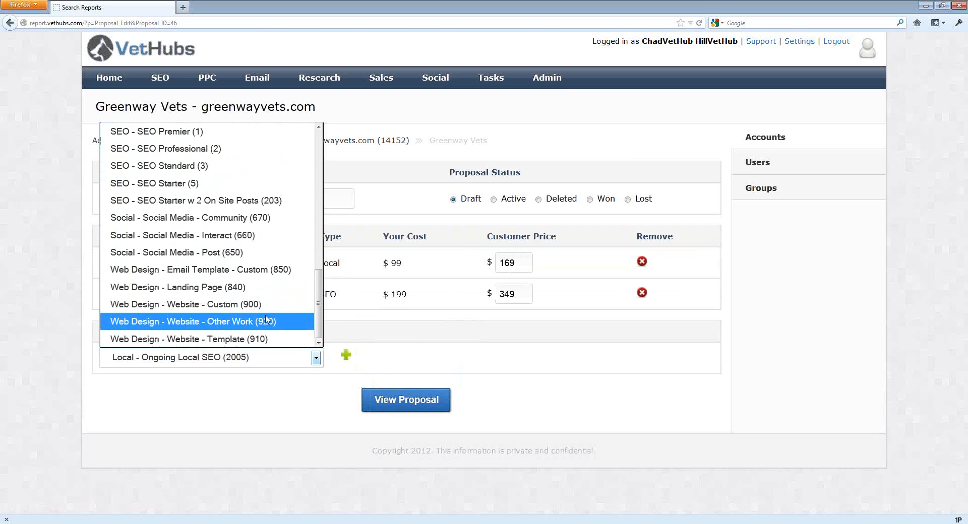
click(268, 339)
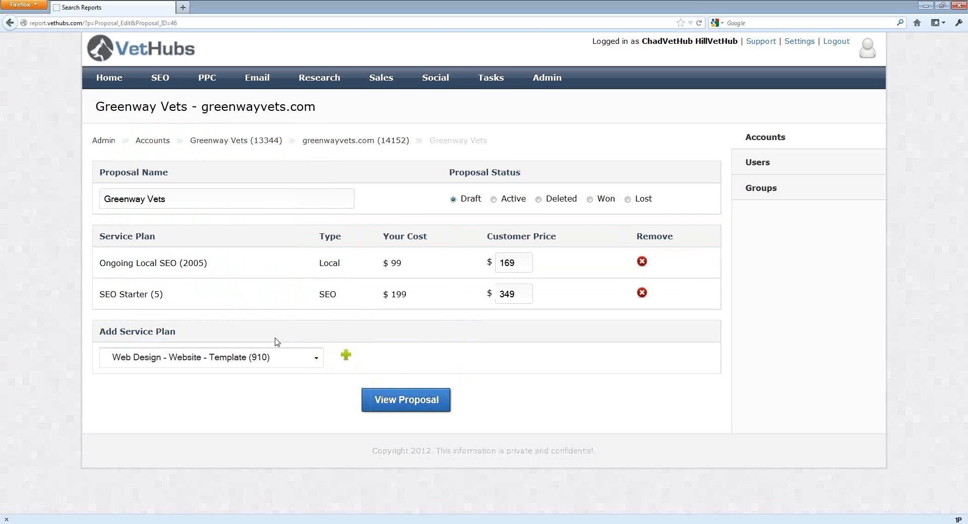
click(346, 355)
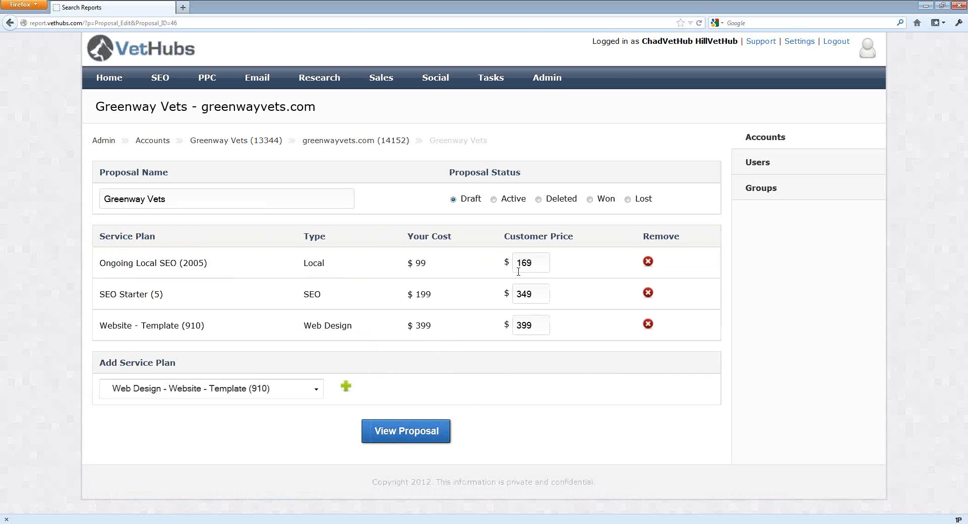
Open the proposal preview and switch to its SEO tab.
click(539, 263)
click(405, 436)
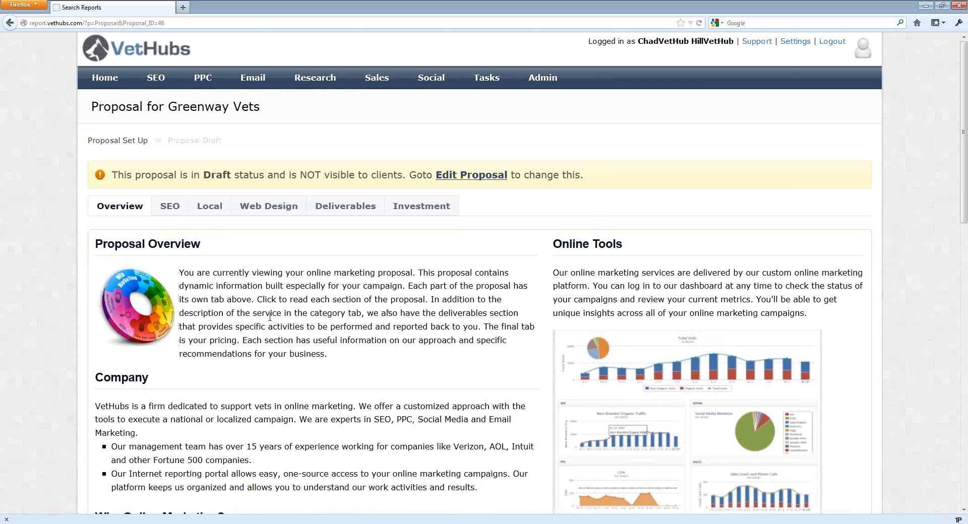
scroll(323, 297, down, 3)
scroll(170, 201, down, 3)
click(171, 133)
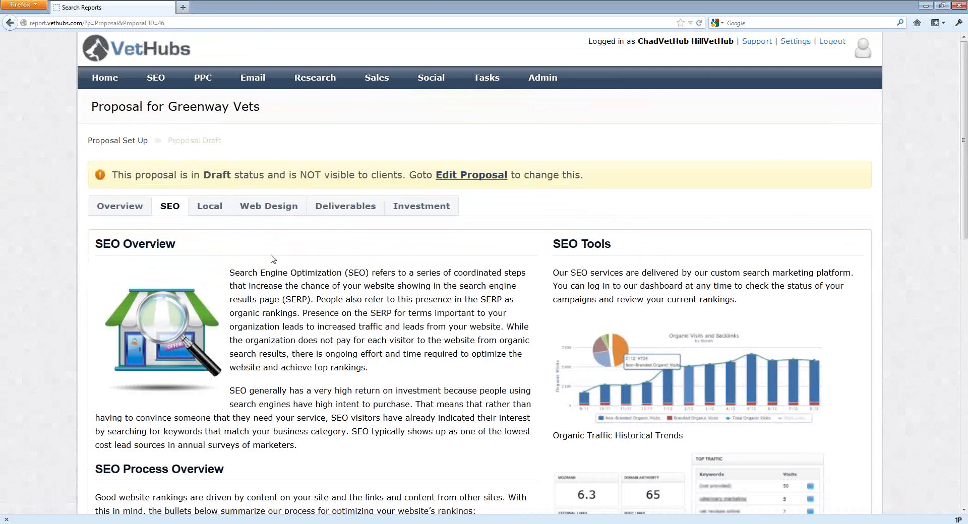
Start adding a competitive analysis section at the bottom of the SEO tab.
scroll(273, 260, down, 3)
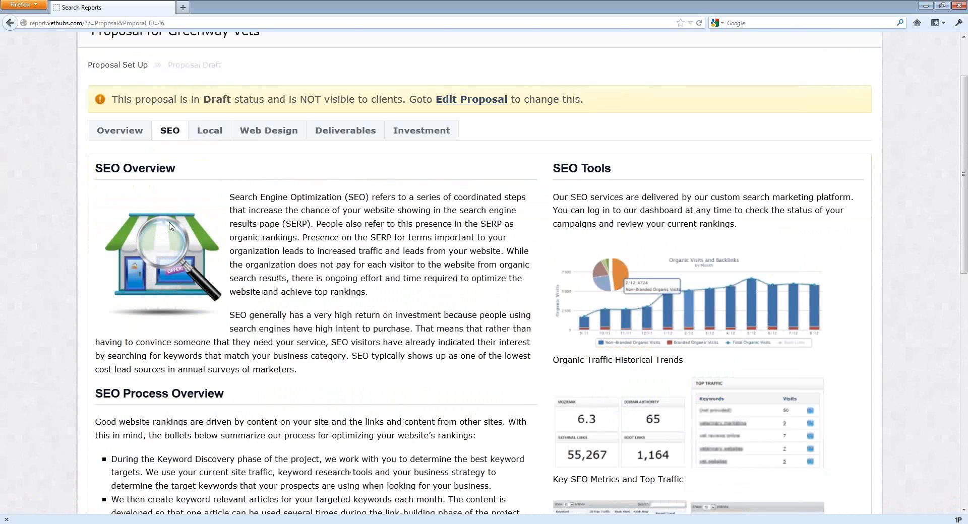
scroll(169, 226, down, 3)
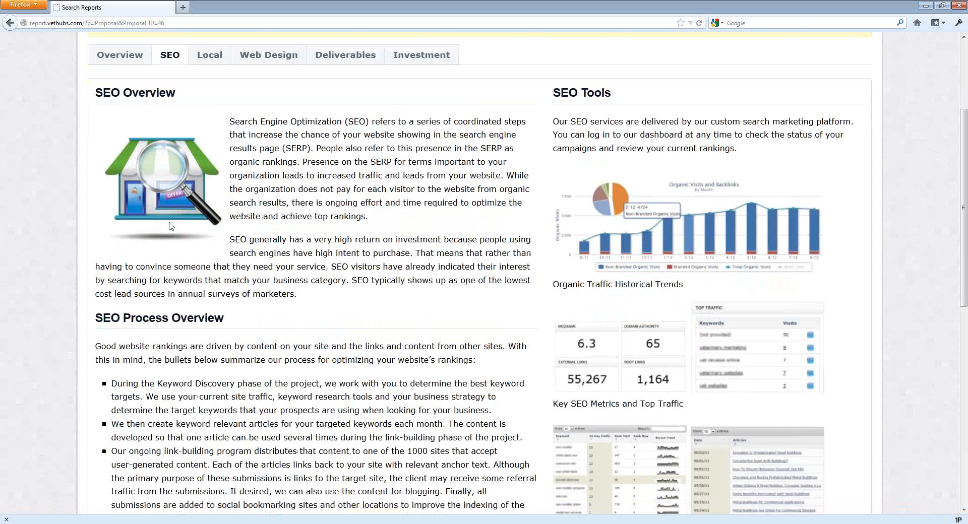
scroll(169, 227, down, 7)
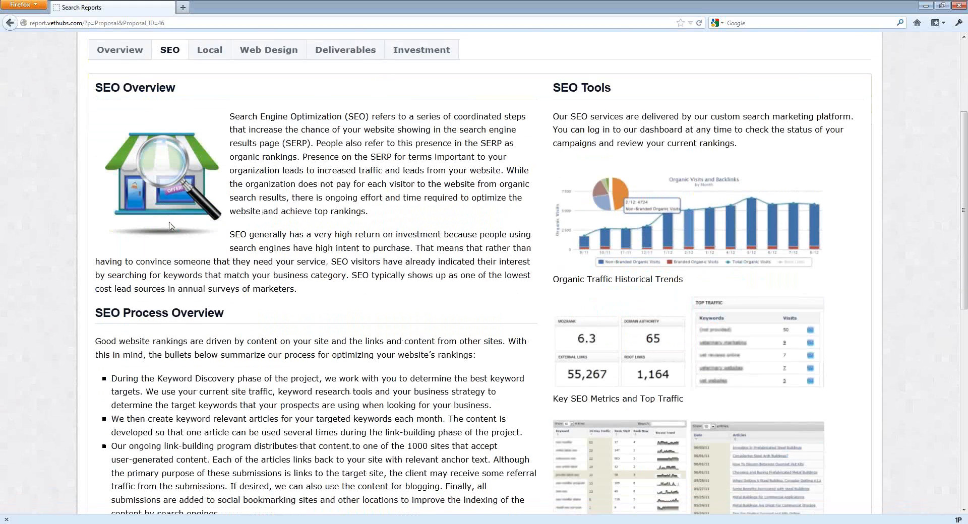
scroll(161, 242, up, 10)
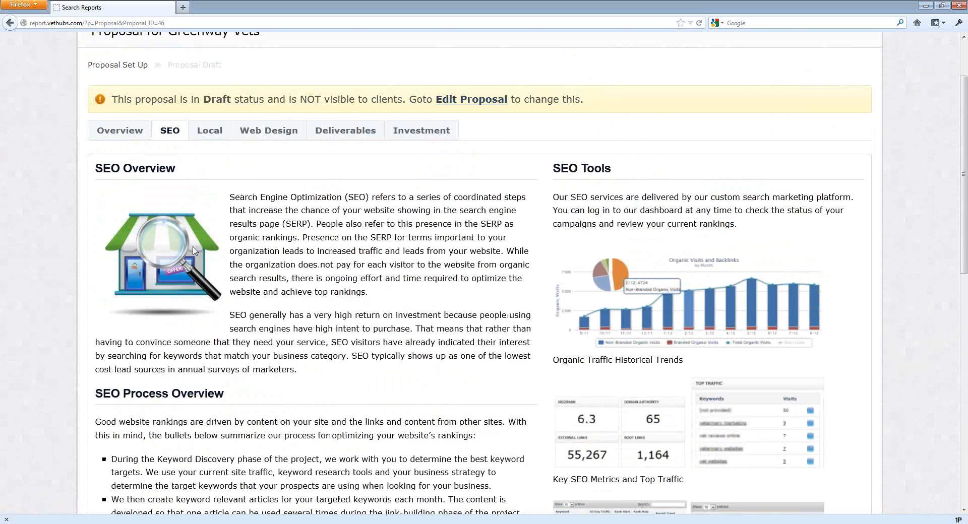
scroll(193, 258, down, 15)
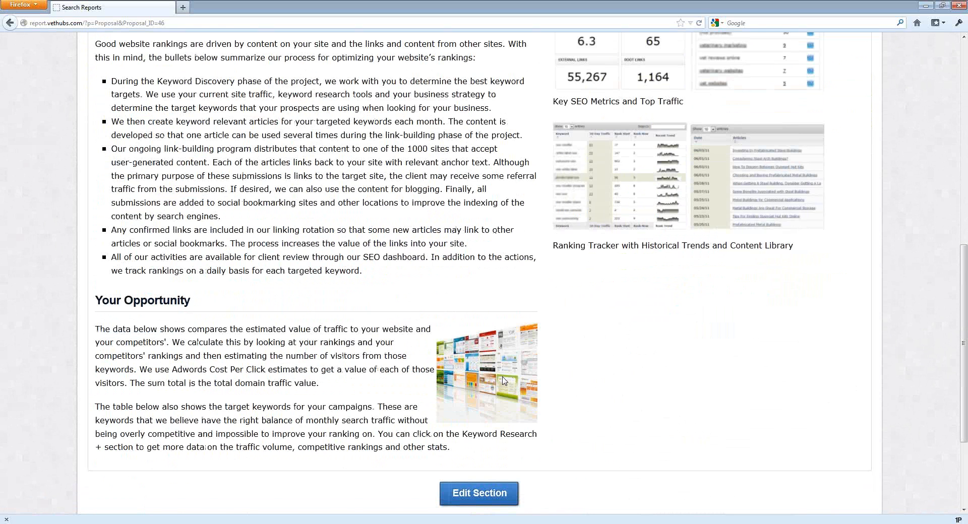
scroll(504, 380, up, 18)
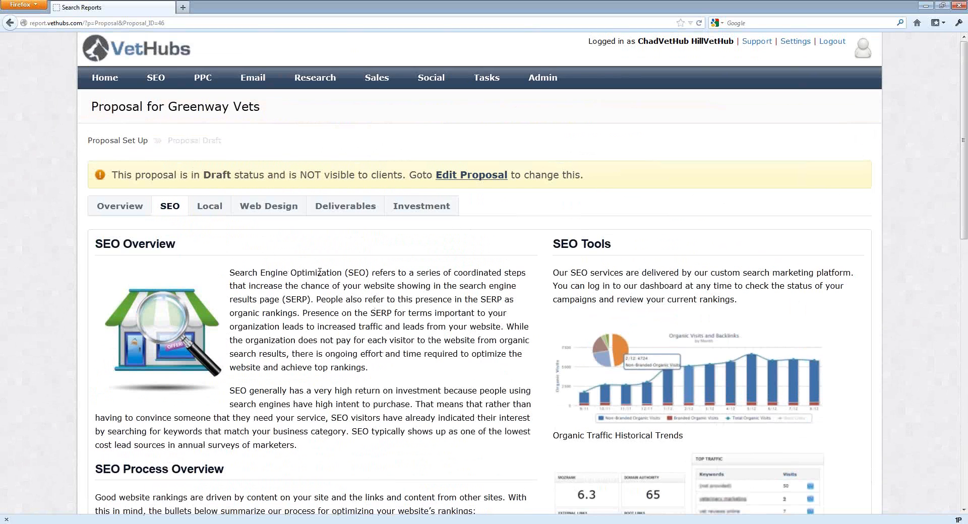
scroll(348, 364, down, 20)
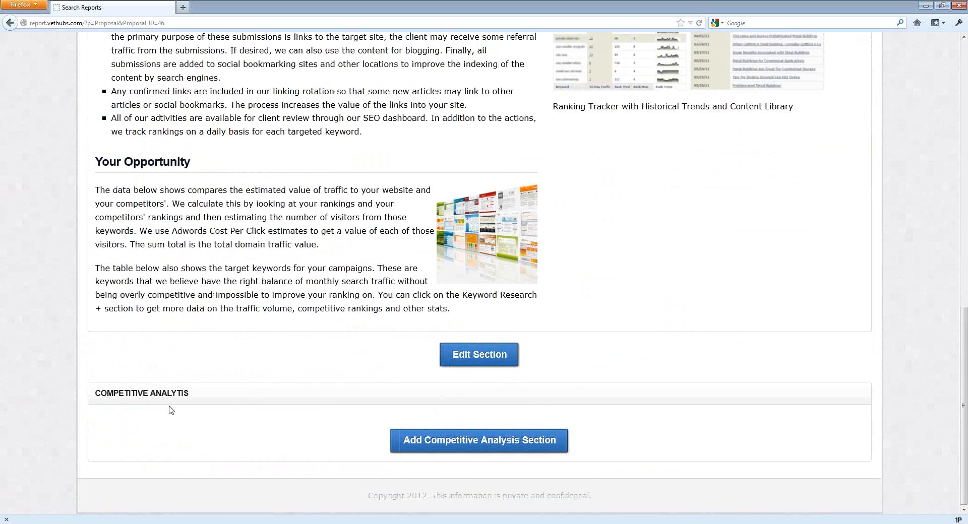
click(483, 446)
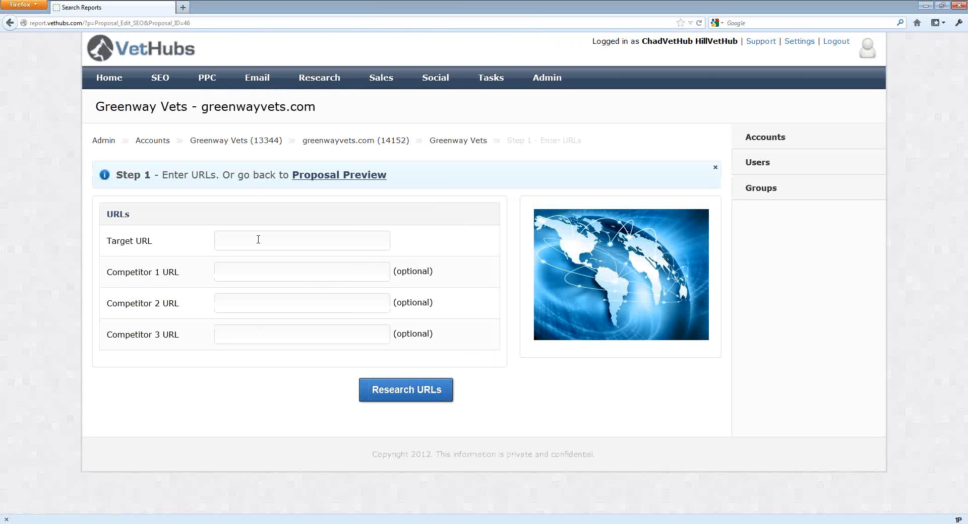
click(258, 240)
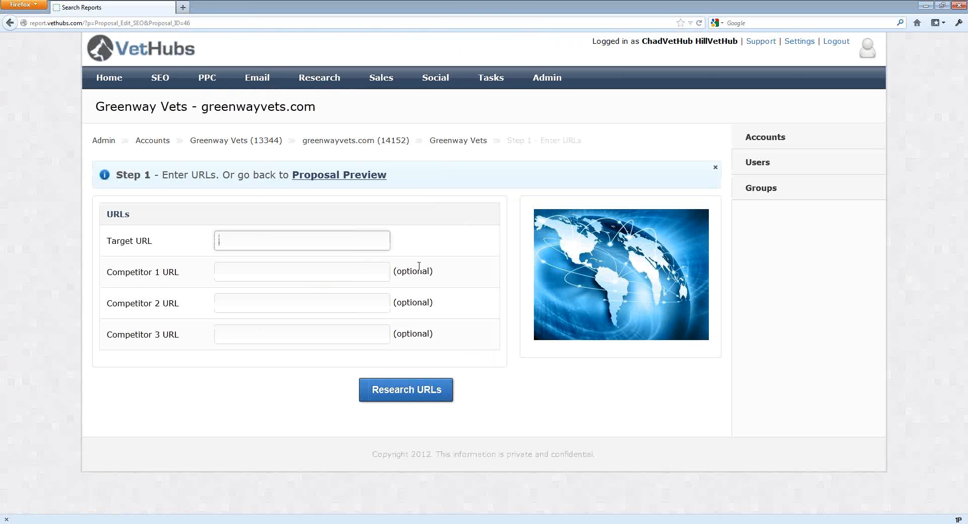
text(vethubs.com)
key(Tab)
text(www.vet)
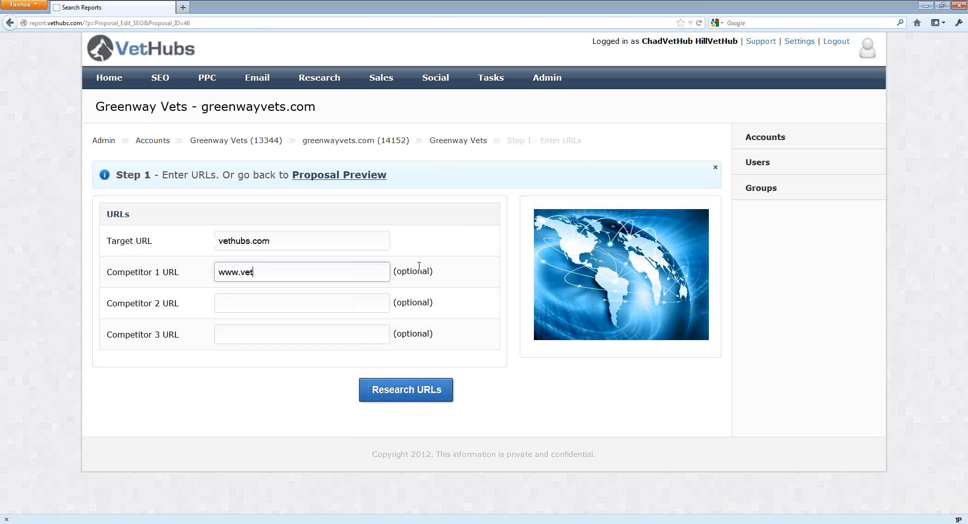
text(matrix.com)
key(Tab)
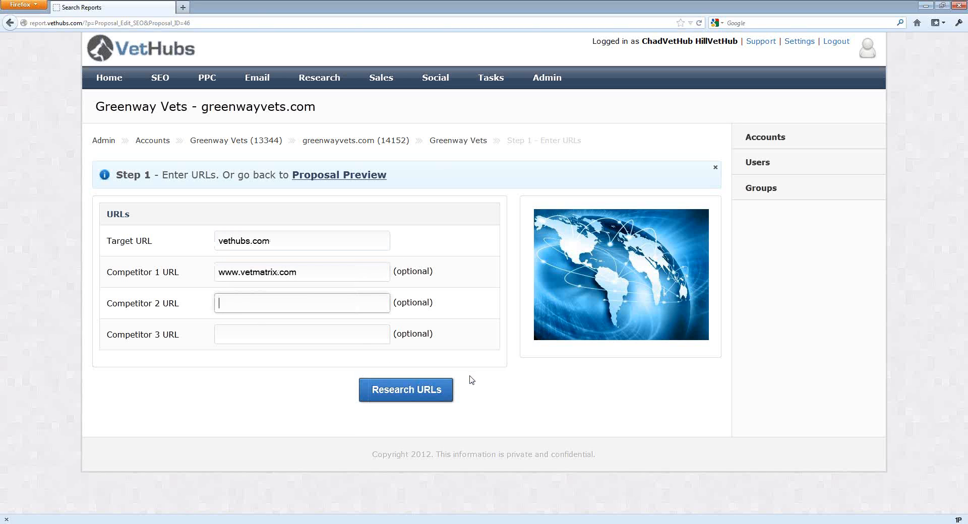
Research the entered URLs and continue to the keyword selection step.
click(411, 394)
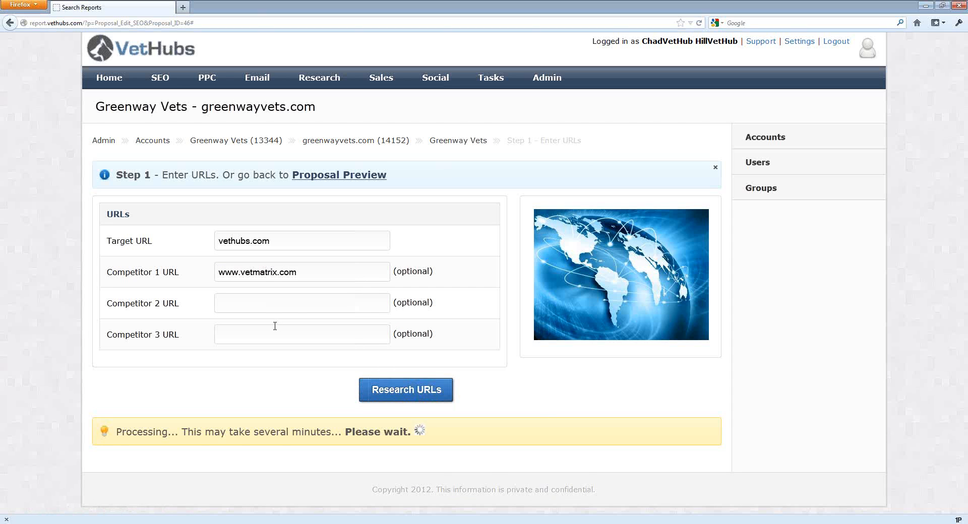
scroll(424, 300, down, 4)
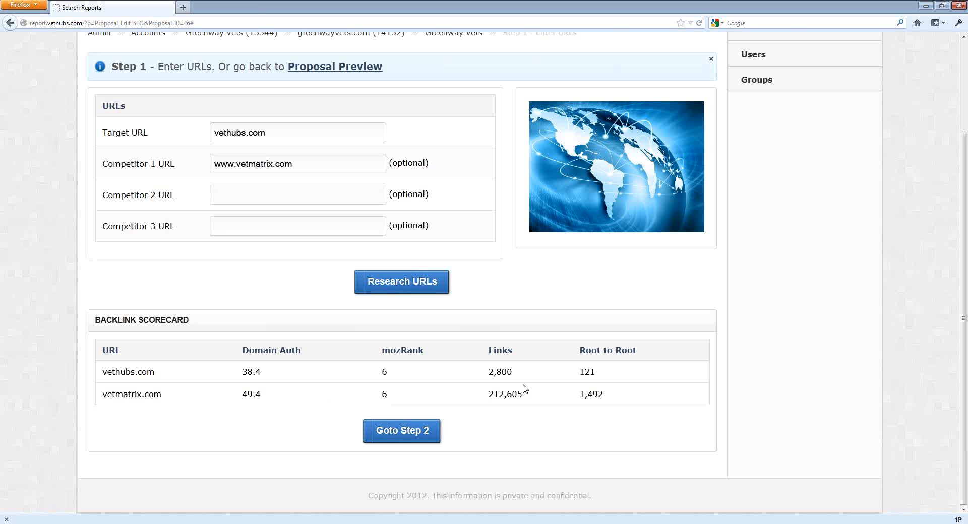
click(399, 439)
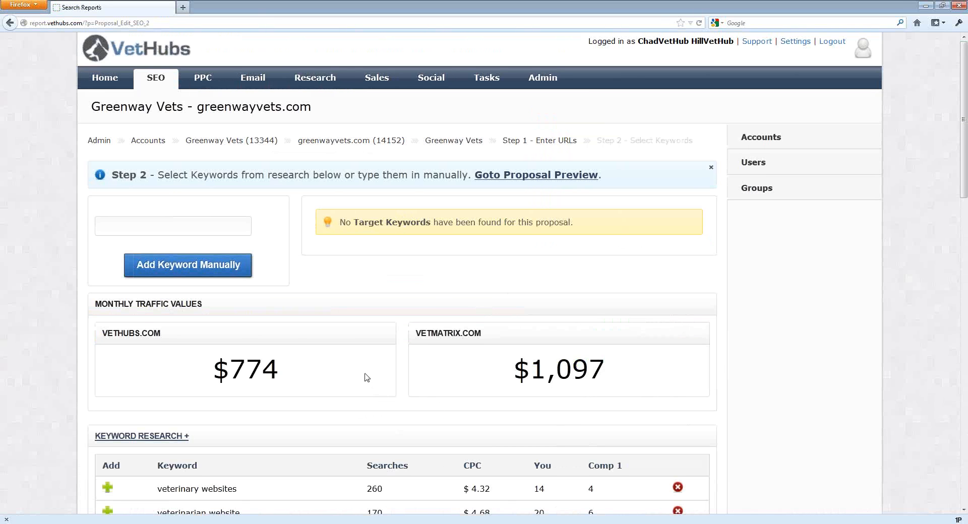
Add veterinary websites, veterinary marketing, vet websites, veterinary website and vet website from the keyword research list to the proposal.
scroll(367, 378, down, 3)
scroll(366, 379, down, 2)
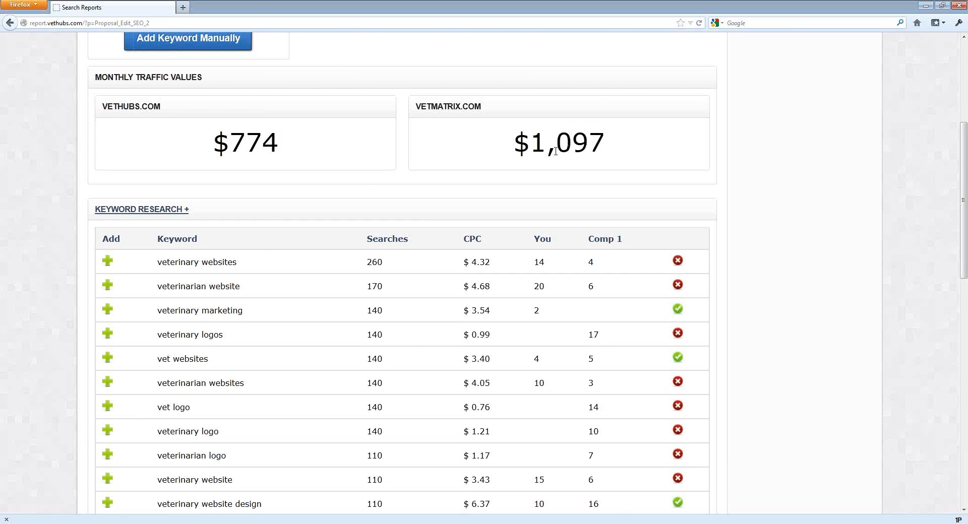
scroll(556, 151, down, 2)
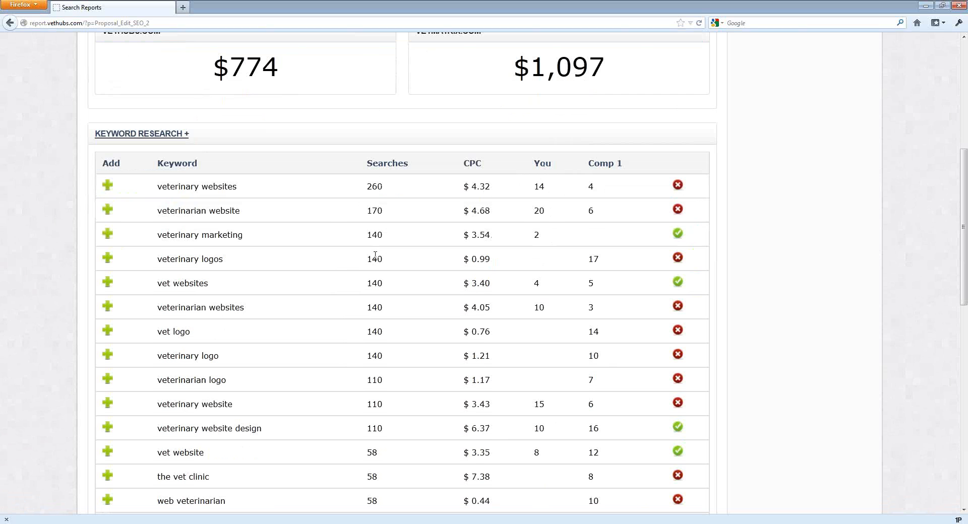
scroll(375, 255, down, 4)
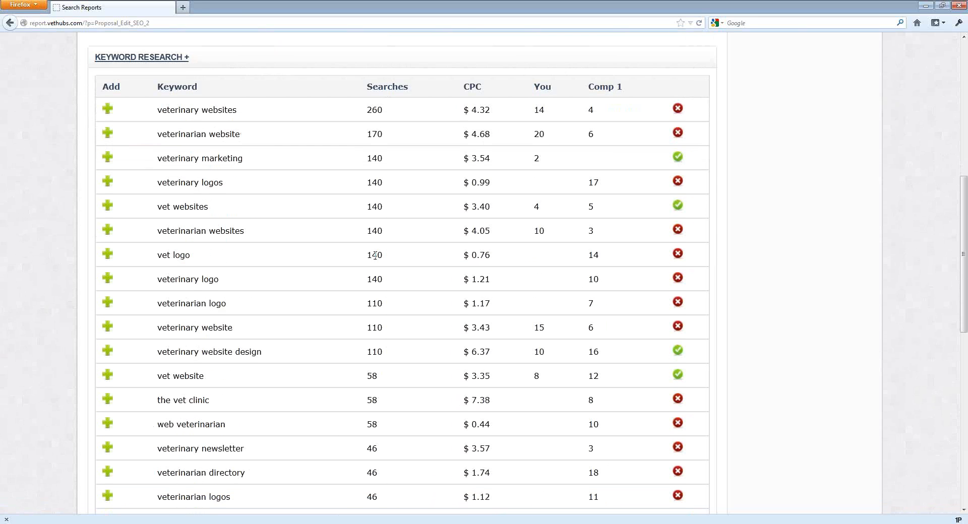
scroll(375, 255, up, 2)
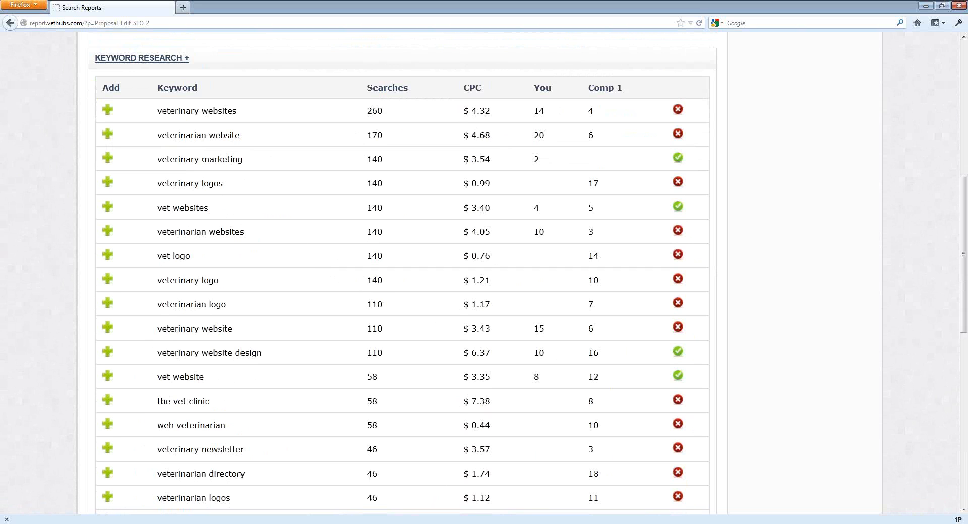
click(108, 112)
click(108, 158)
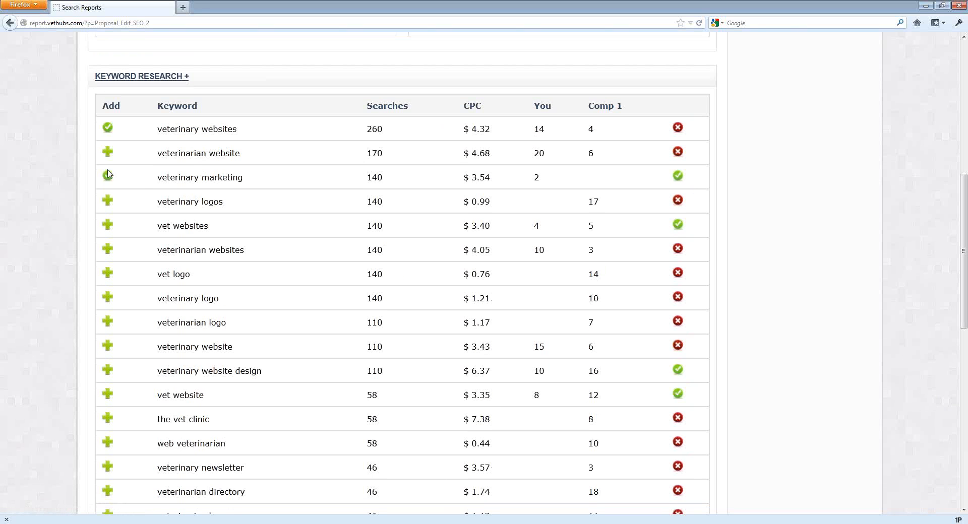
click(107, 231)
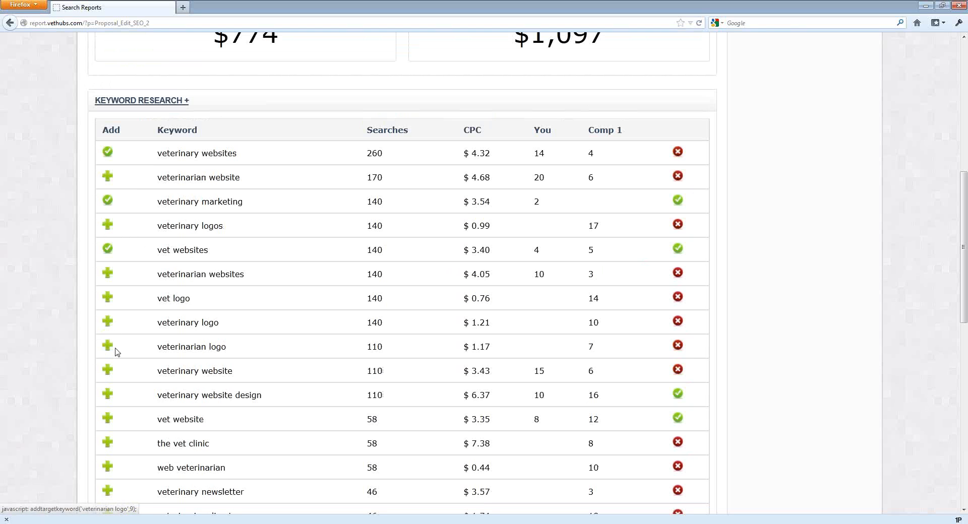
click(106, 371)
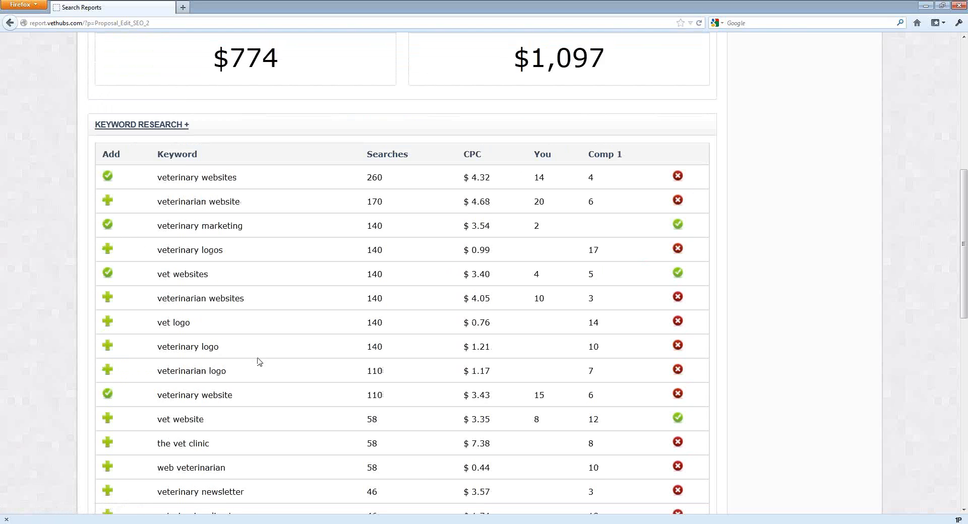
scroll(239, 355, down, 3)
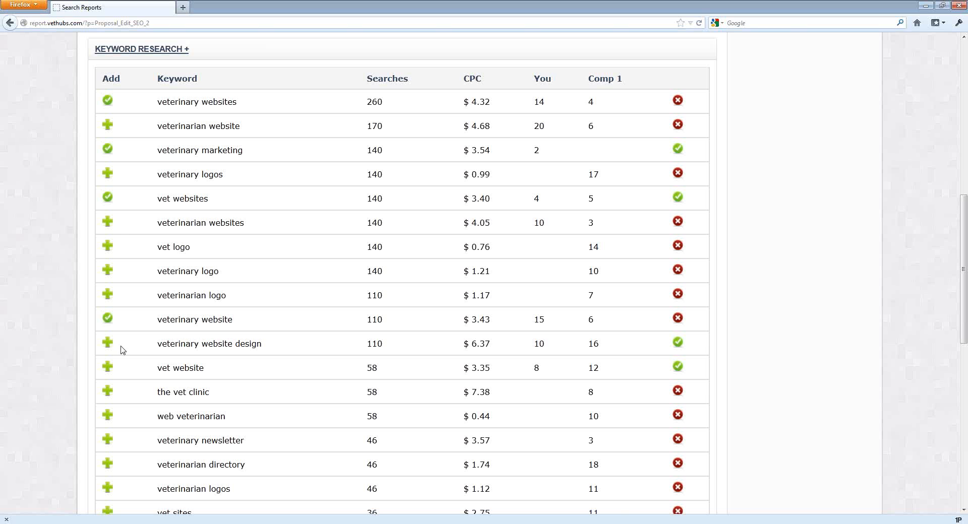
click(107, 370)
Return to the proposal preview and view the updated SEO tab.
scroll(450, 367, up, 15)
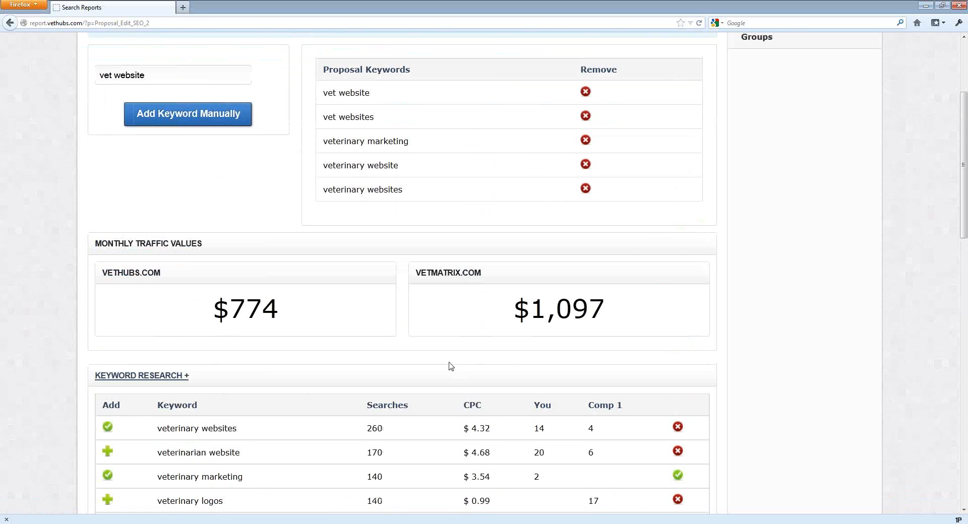
scroll(451, 366, up, 3)
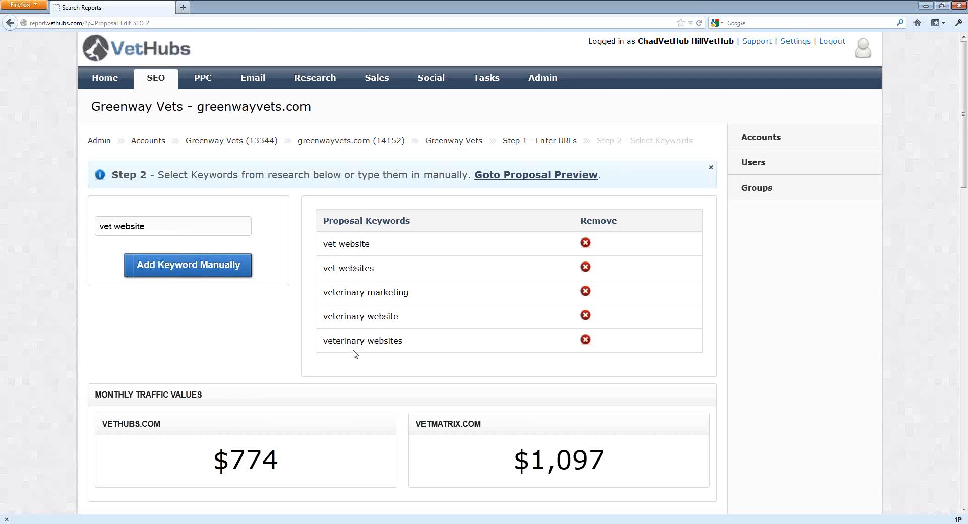
click(524, 175)
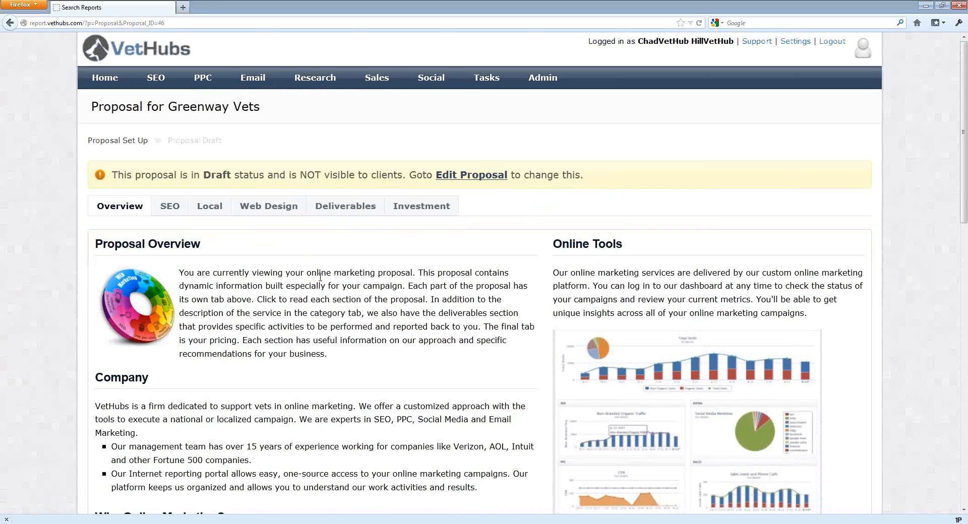
scroll(320, 276, down, 4)
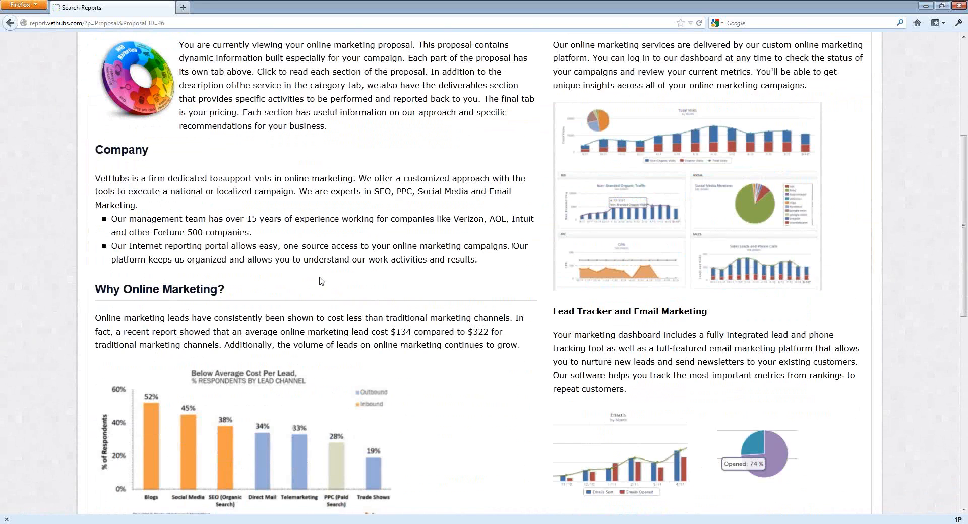
scroll(320, 276, up, 4)
click(176, 214)
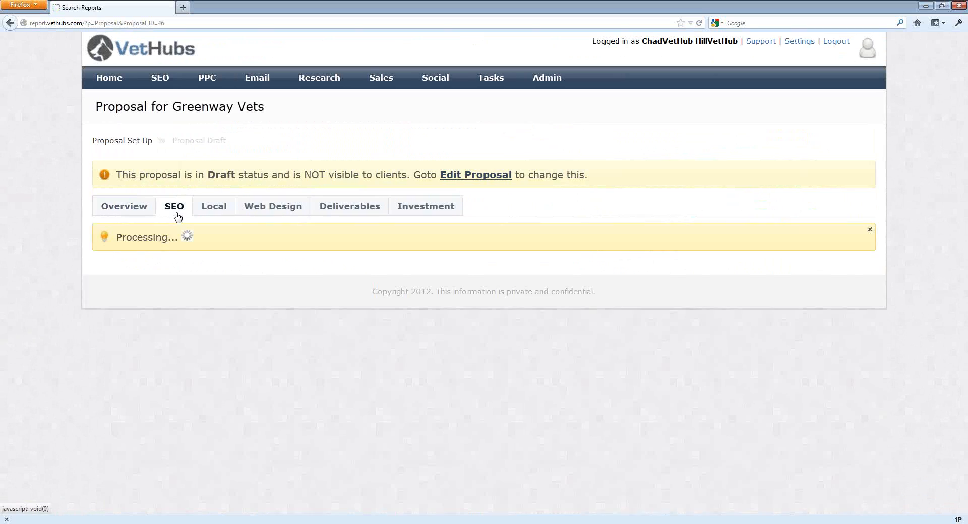
scroll(367, 297, down, 15)
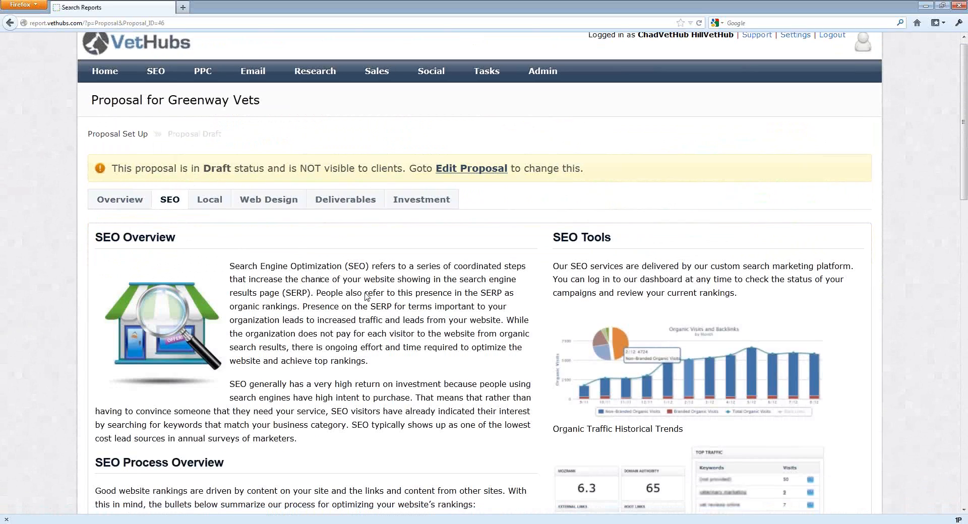
Expand the Keyword Research section and review the proposal keywords, benchmark data and keyword research table.
scroll(366, 297, down, 3)
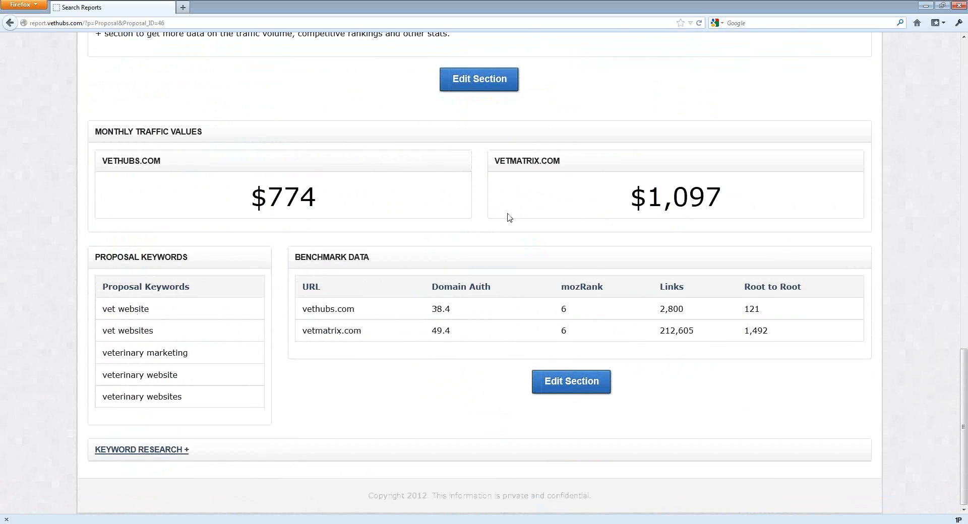
click(161, 451)
scroll(215, 438, down, 5)
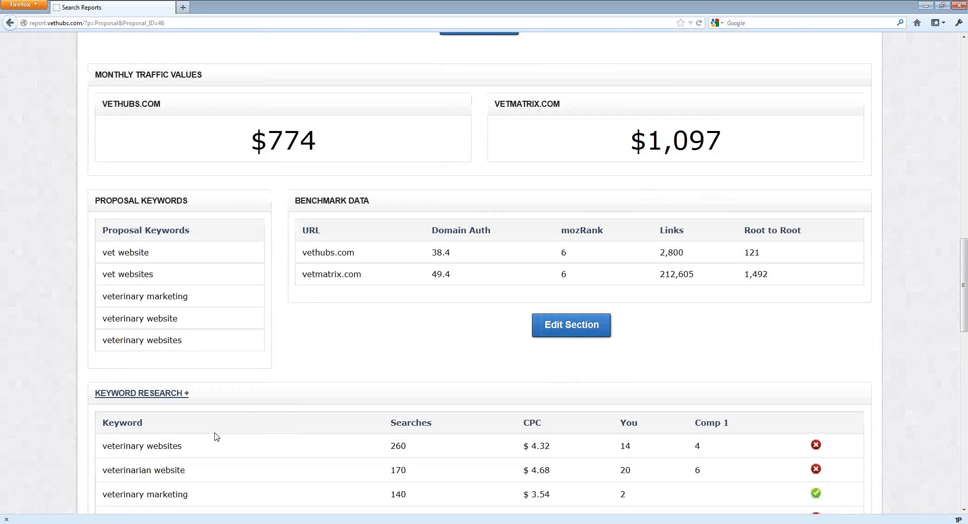
scroll(216, 437, down, 3)
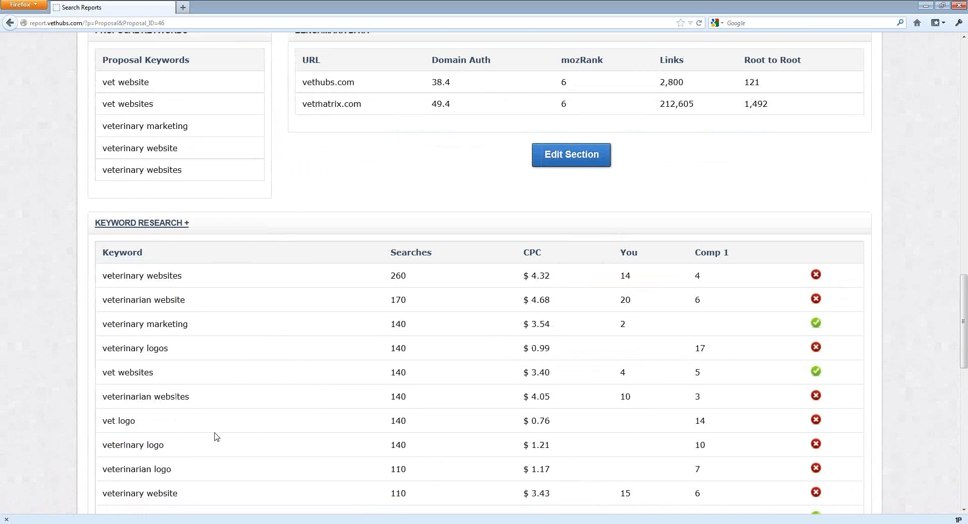
scroll(216, 437, up, 9)
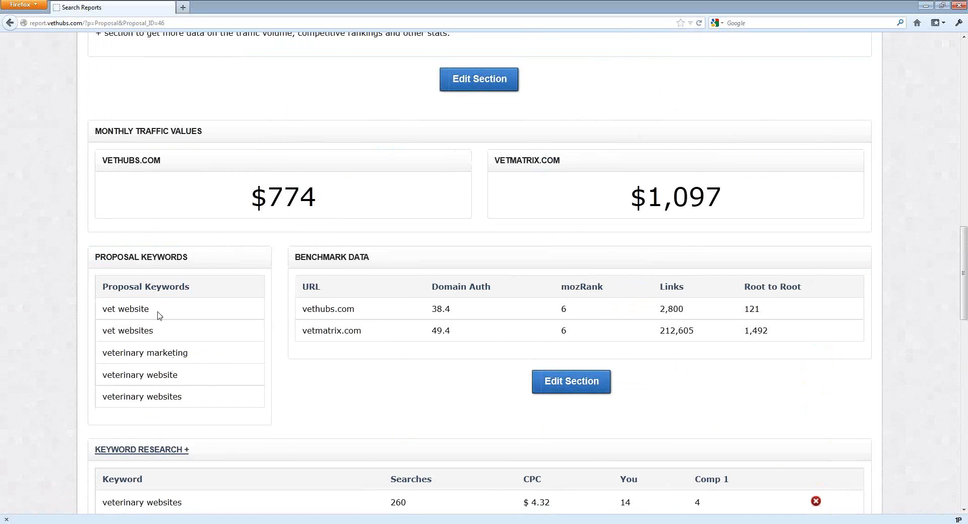
scroll(255, 360, down, 5)
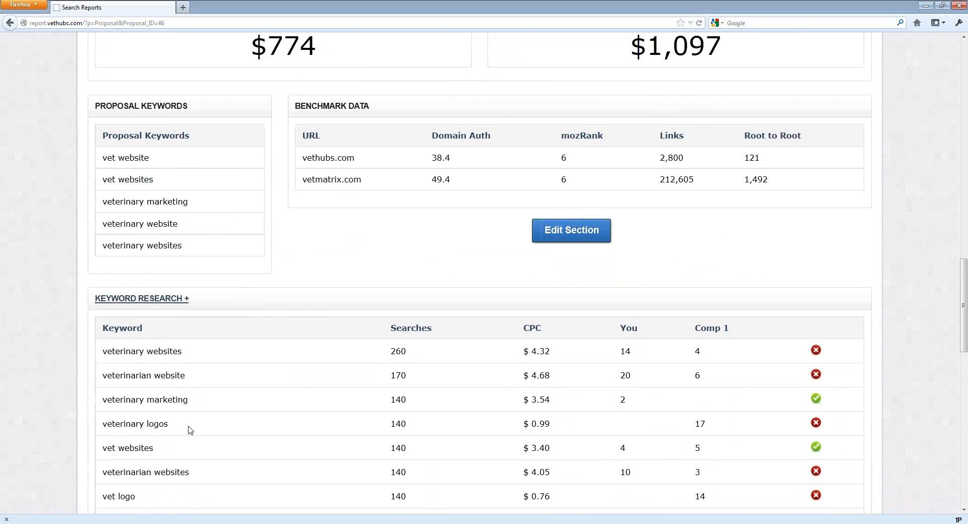
scroll(190, 430, down, 3)
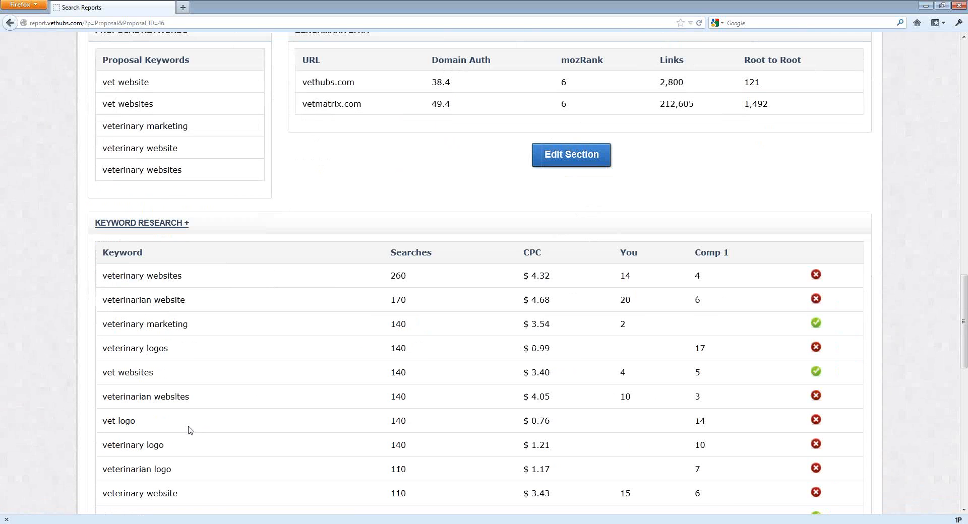
scroll(190, 430, up, 10)
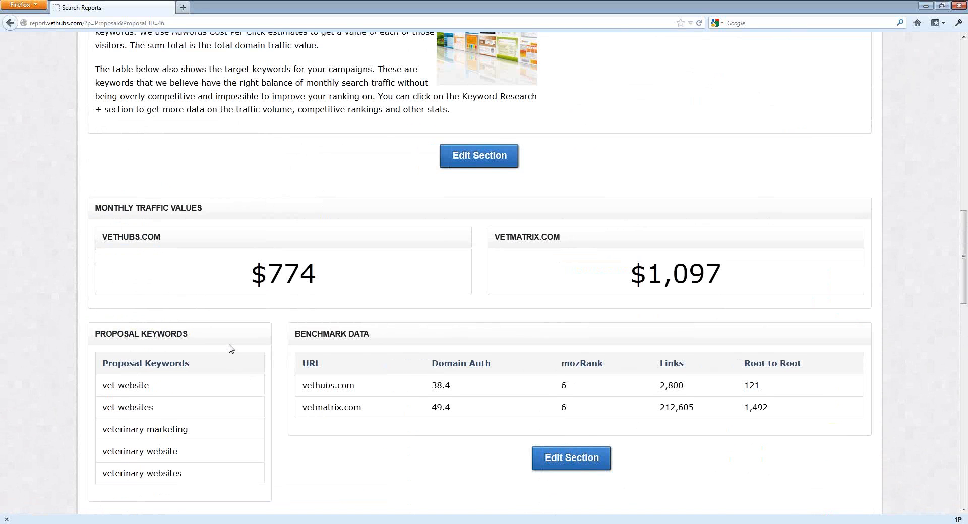
scroll(232, 348, up, 20)
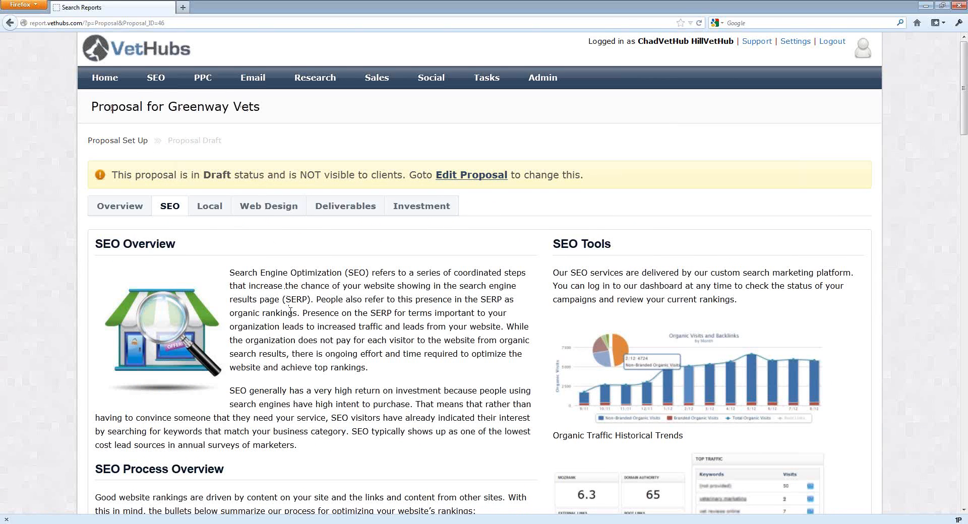
scroll(291, 310, down, 3)
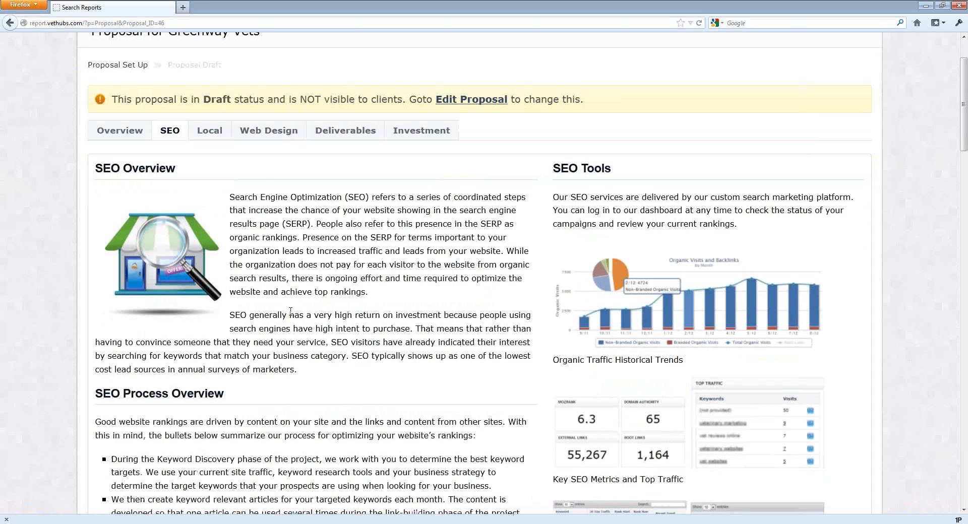
scroll(291, 311, down, 10)
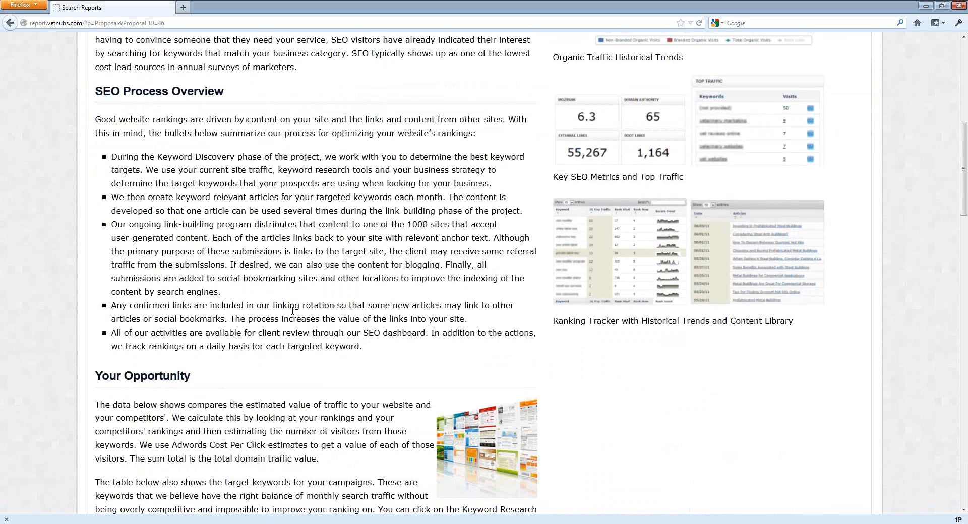
scroll(292, 312, down, 5)
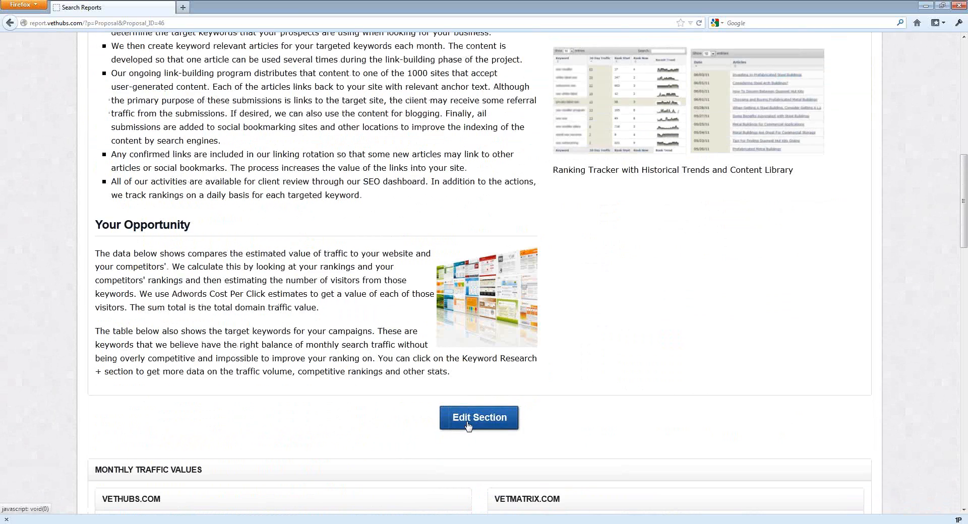
Edit the SEO section's Your Opportunity text, replacing its first paragraph with "Based on our analysis, your competitors have better rankings on website terms." and save.
click(468, 426)
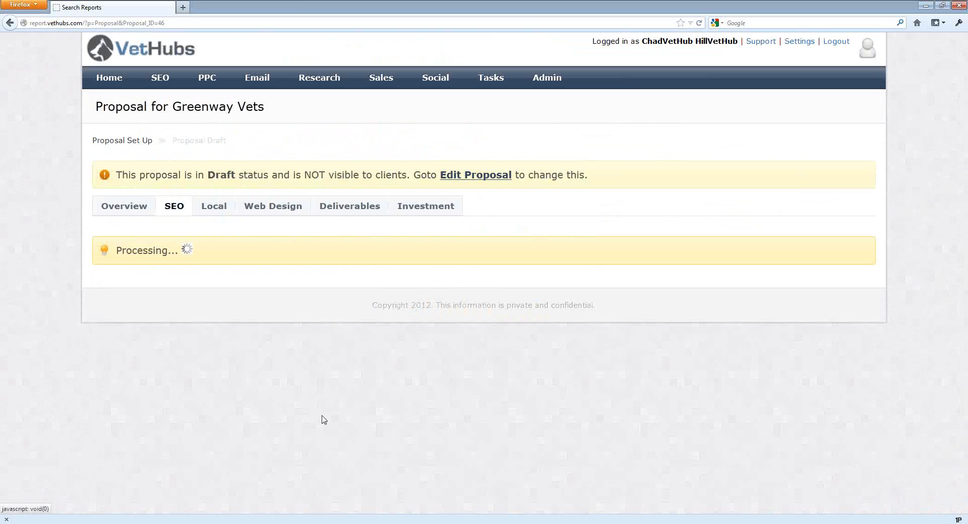
scroll(186, 394, down, 10)
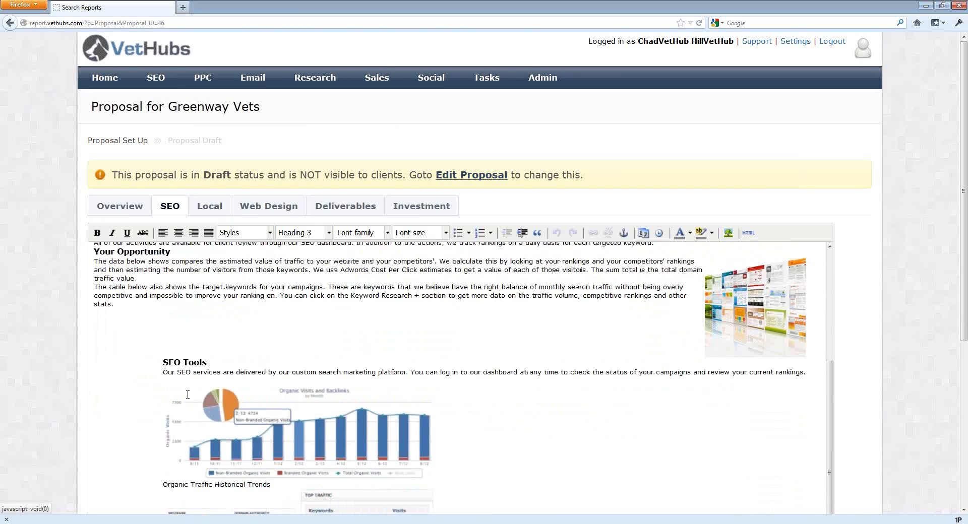
scroll(186, 398, up, 2)
click(96, 286)
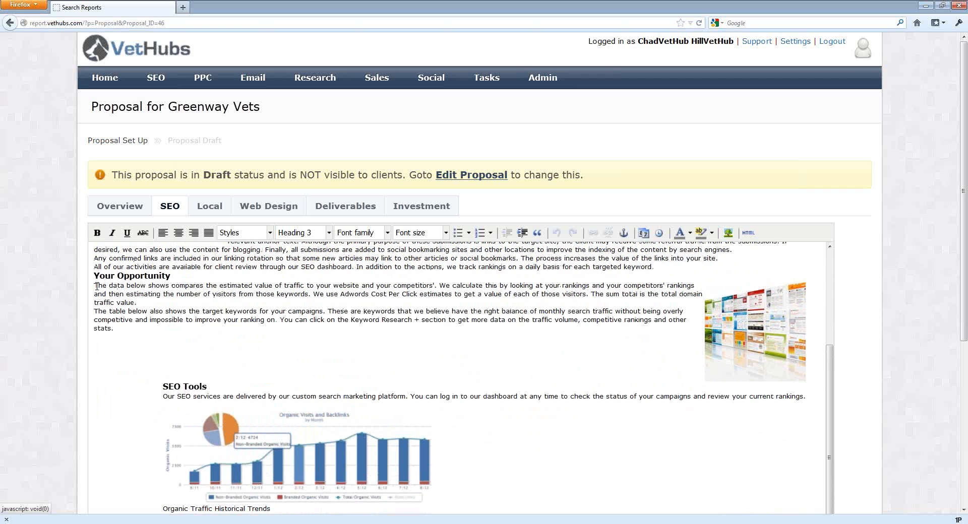
drag(96, 287, 131, 302)
scroll(331, 358, down, 3)
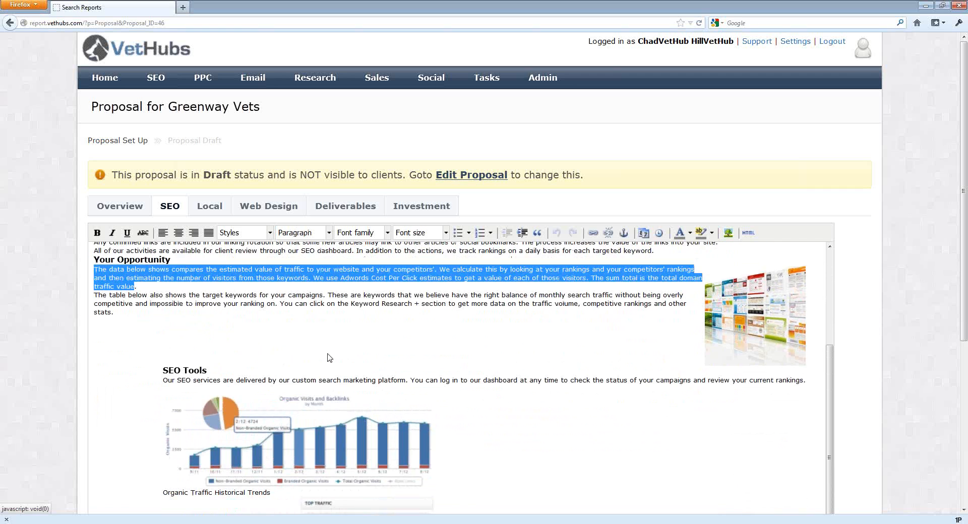
scroll(328, 358, up, 5)
text(Based on our a)
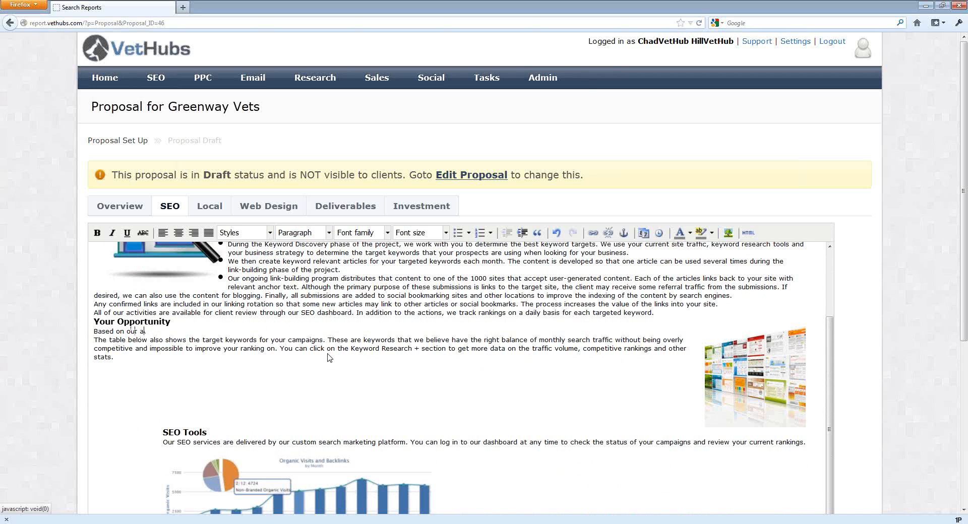
text(nalysis  you rcom)
key(BackSpace)
key(BackSpace)
key(BackSpace)
key(BackSpace)
key(BackSpace)
text(r competitors have b)
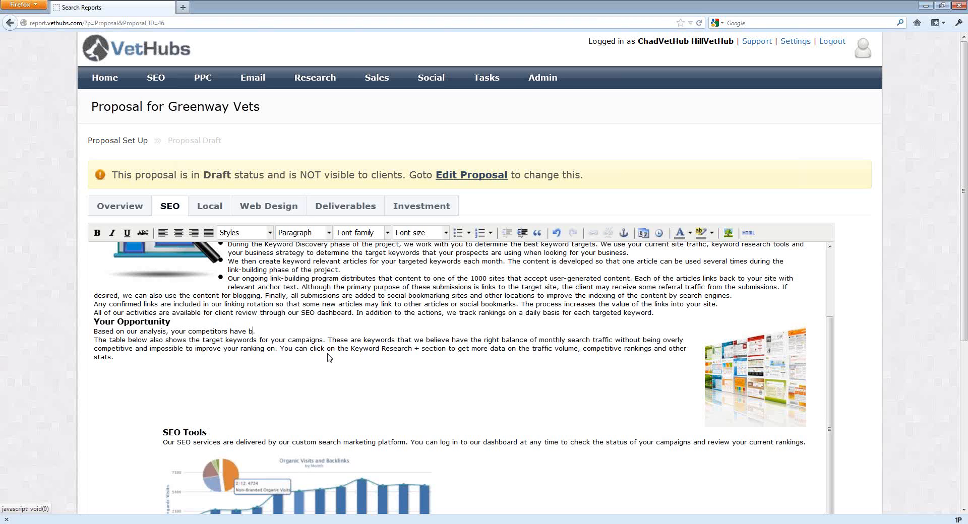
text(etter rankings due to)
key(BackSpace)
key(BackSpace)
key(BackSpace)
key(BackSpace)
key(BackSpace)
key(BackSpace)
key(BackSpace)
text(on website terms.)
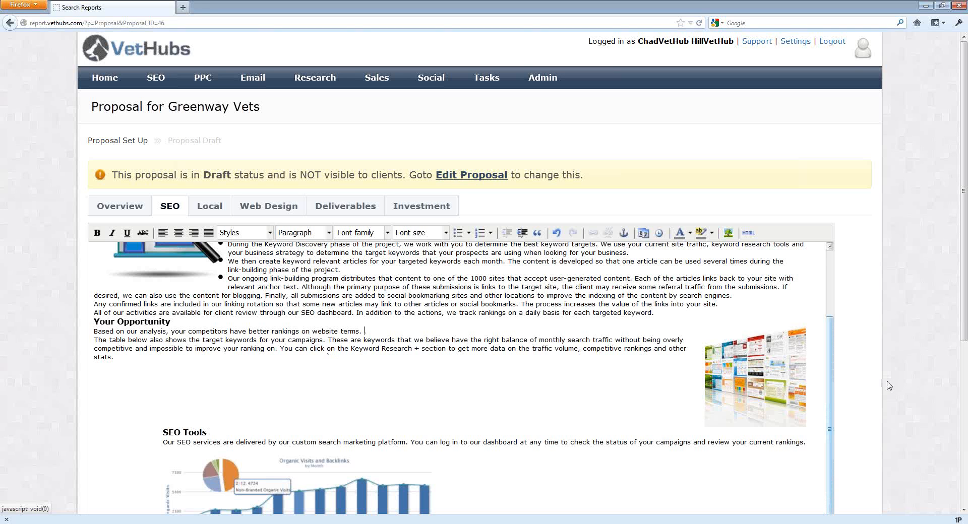
scroll(887, 387, down, 5)
scroll(887, 387, up, 5)
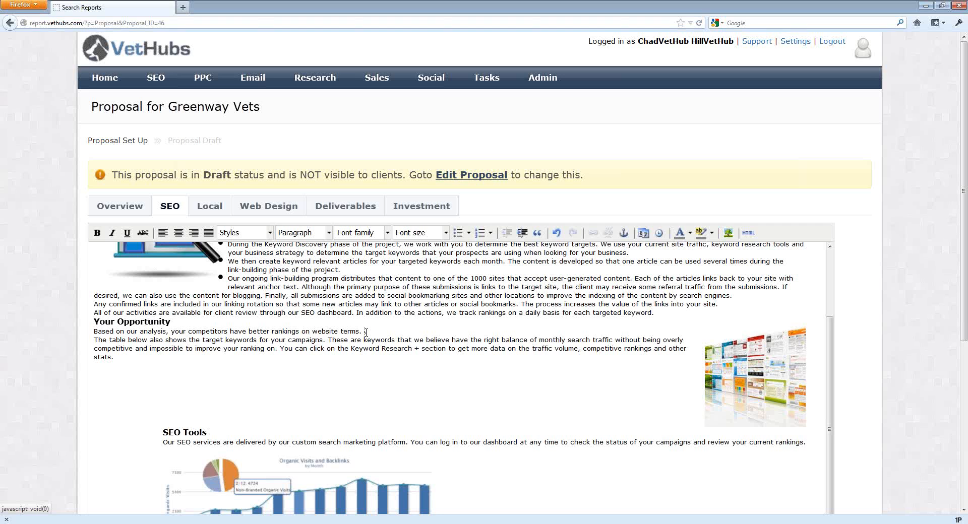
click(366, 333)
scroll(43, 341, down, 5)
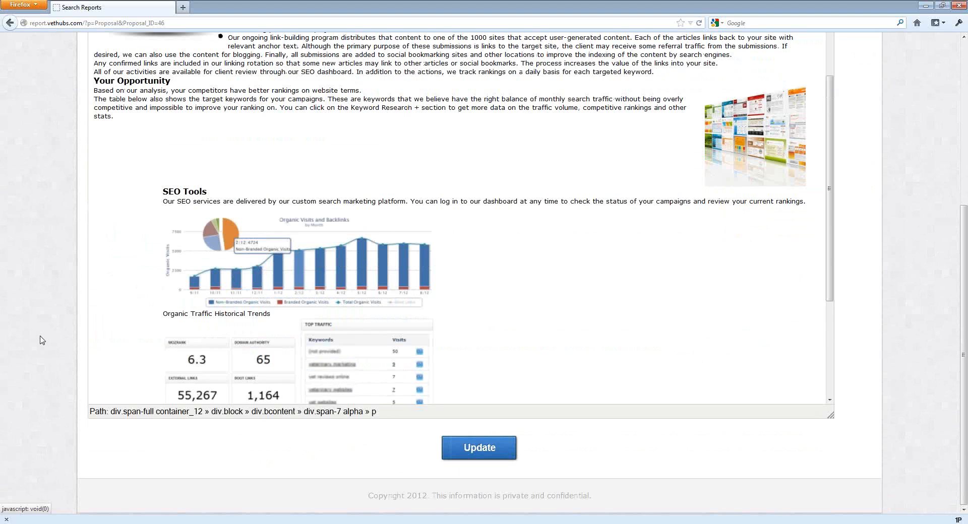
click(485, 450)
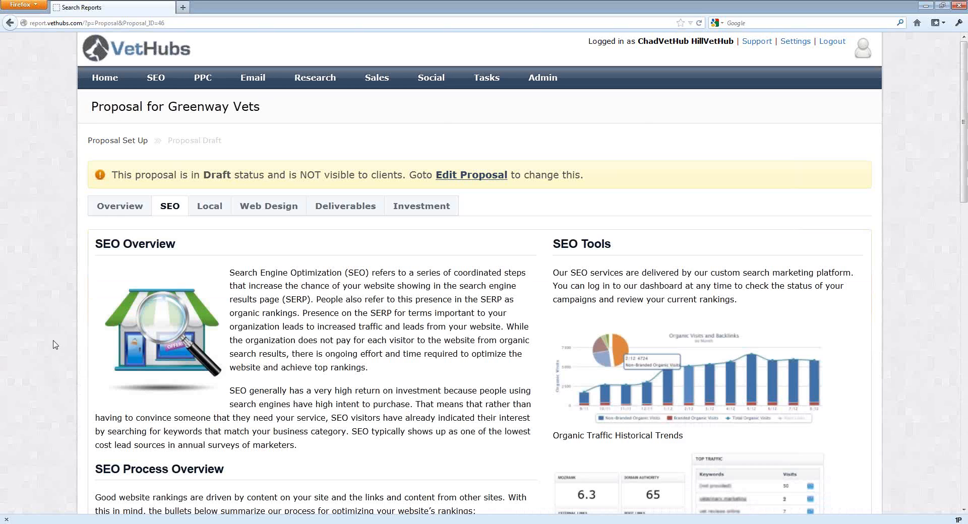
Review the updated Your Opportunity text on the SEO tab.
scroll(55, 345, down, 10)
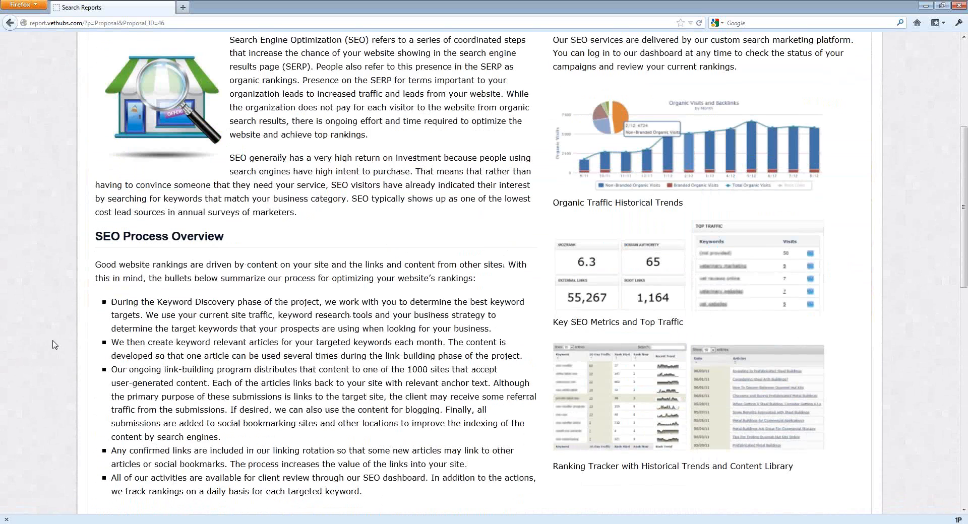
scroll(53, 343, down, 8)
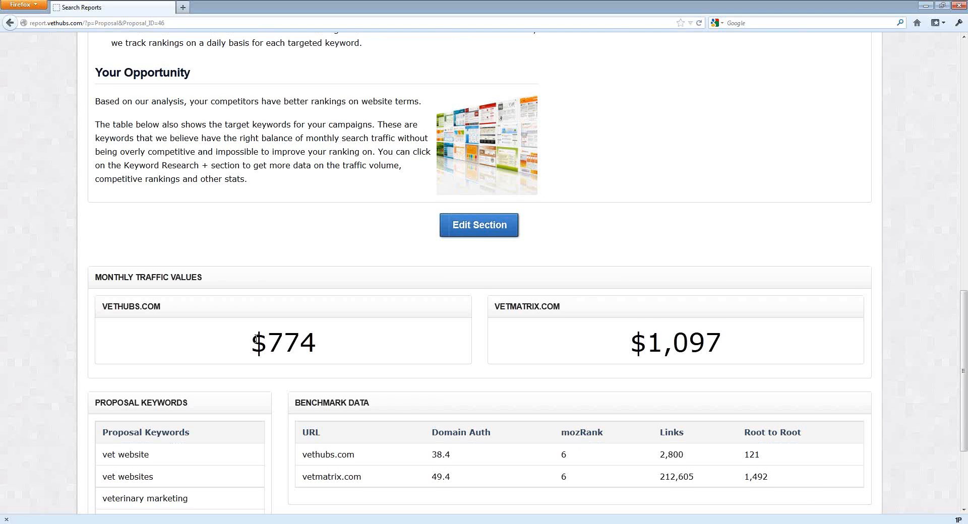
scroll(257, 342, down, 3)
scroll(258, 343, up, 20)
scroll(256, 341, up, 3)
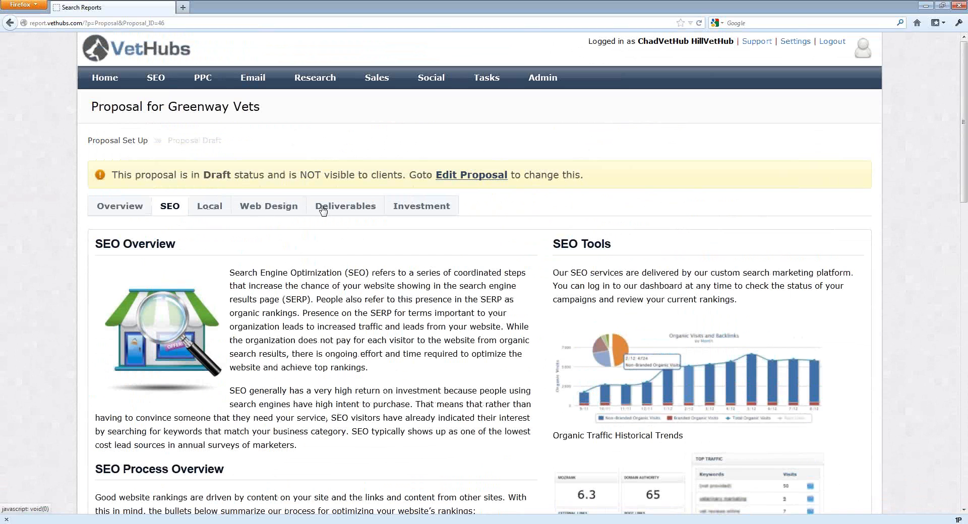
Review the plan feature tables on the Deliverables tab and the service plan prices on the Investment tab.
click(343, 208)
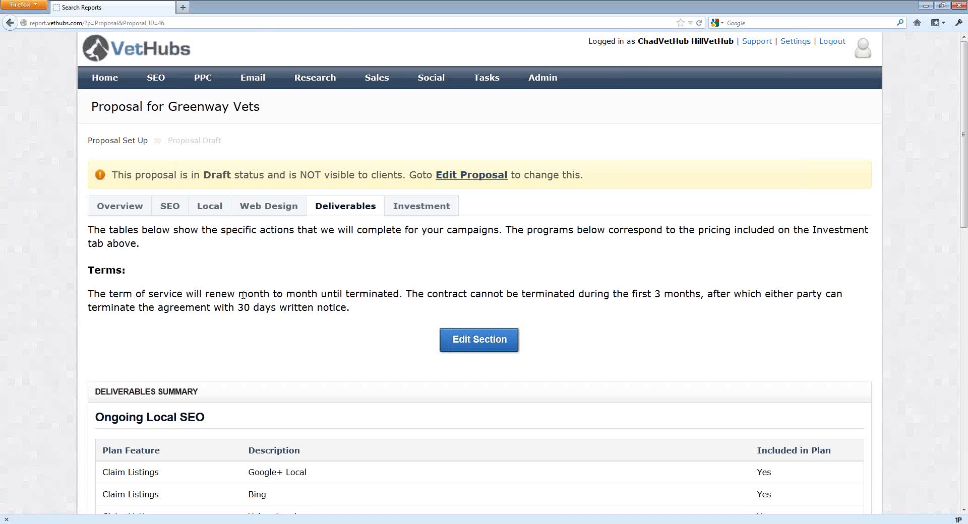
scroll(242, 295, down, 5)
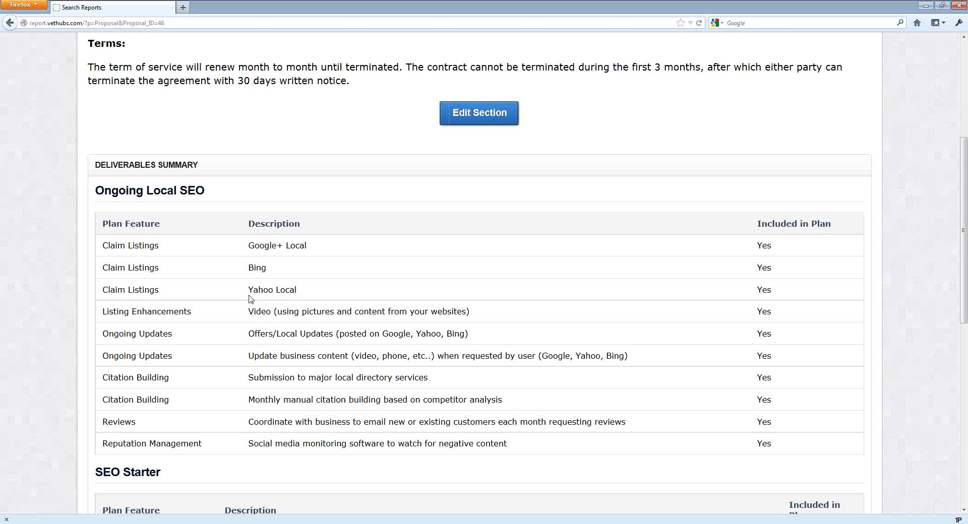
scroll(157, 250, down, 3)
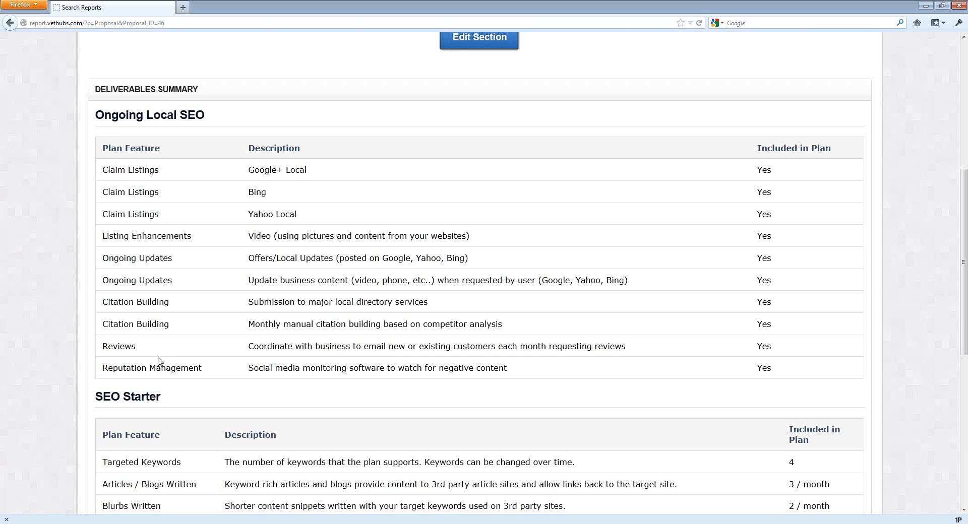
scroll(158, 359, down, 5)
scroll(157, 285, down, 3)
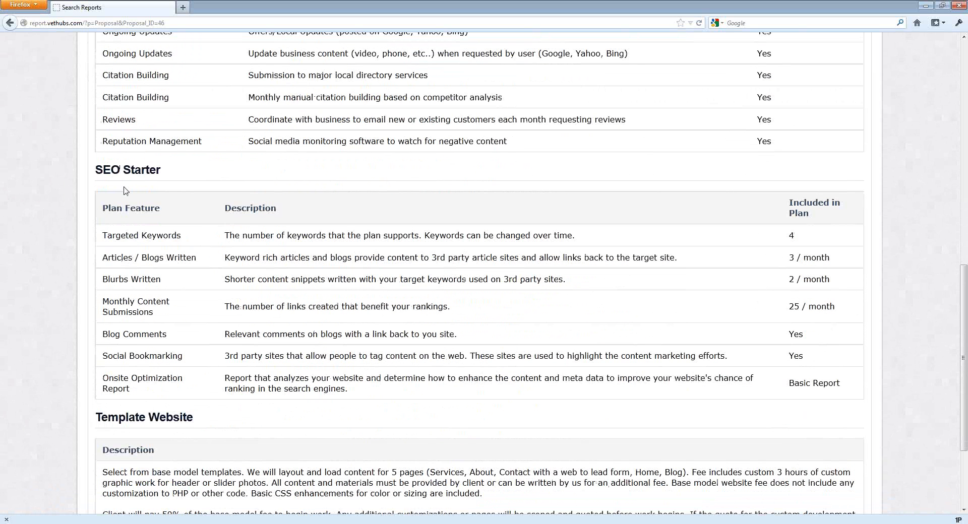
scroll(133, 351, down, 3)
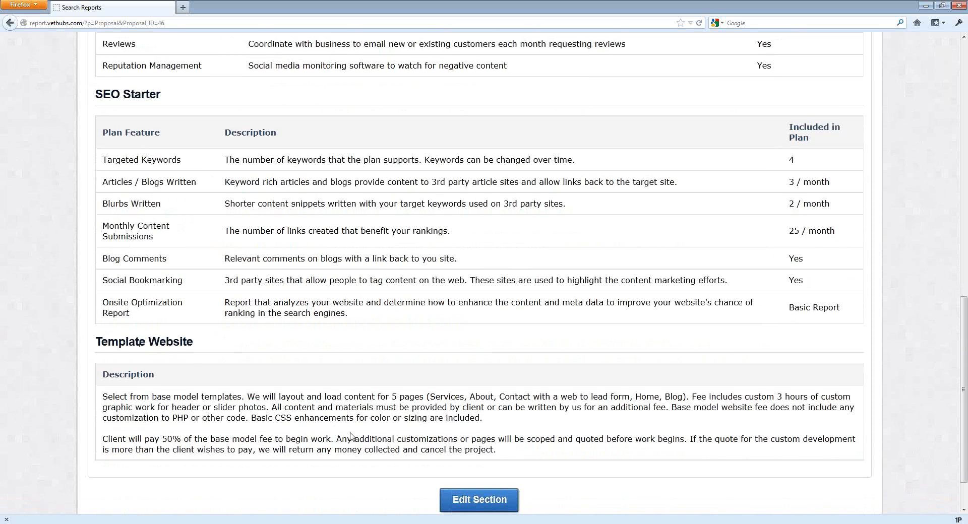
scroll(322, 434, down, 1)
scroll(323, 433, up, 6)
scroll(323, 434, up, 2)
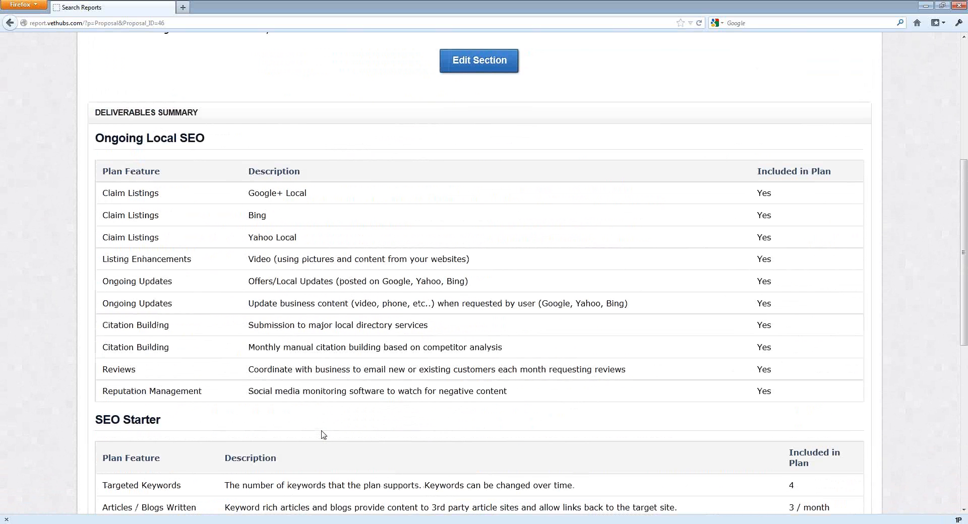
scroll(323, 434, up, 6)
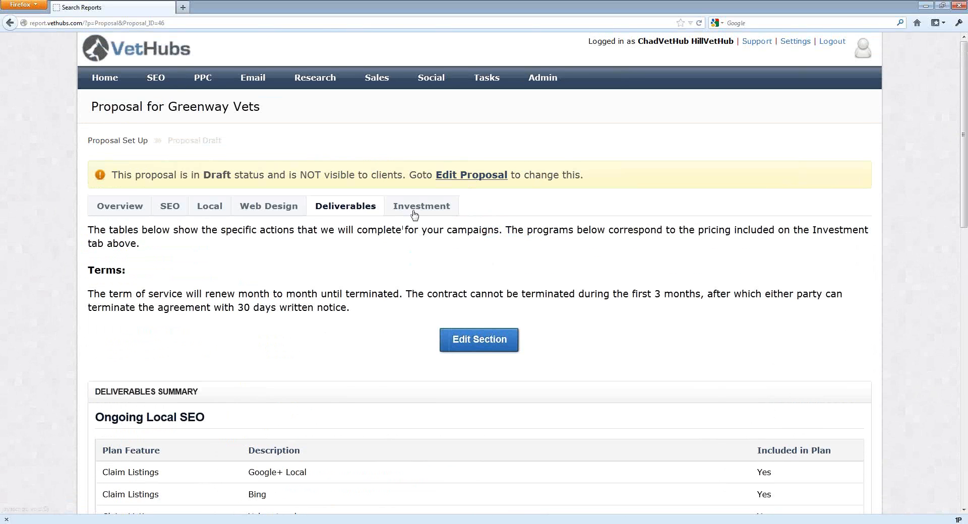
click(413, 211)
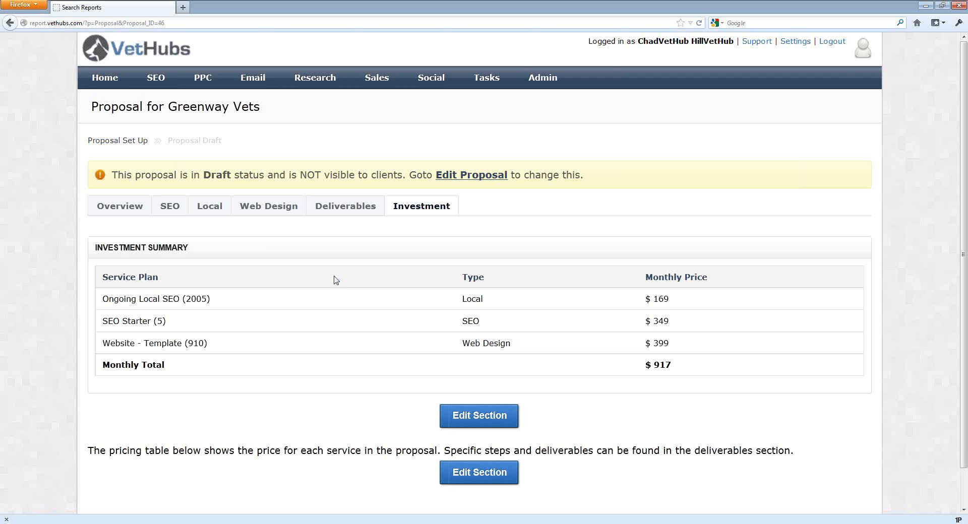
Open the proposal for editing.
click(492, 176)
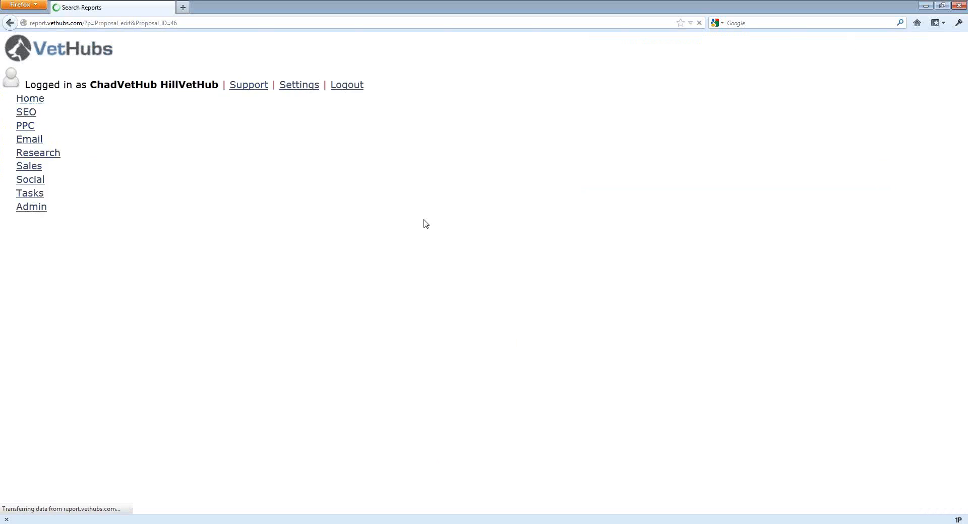
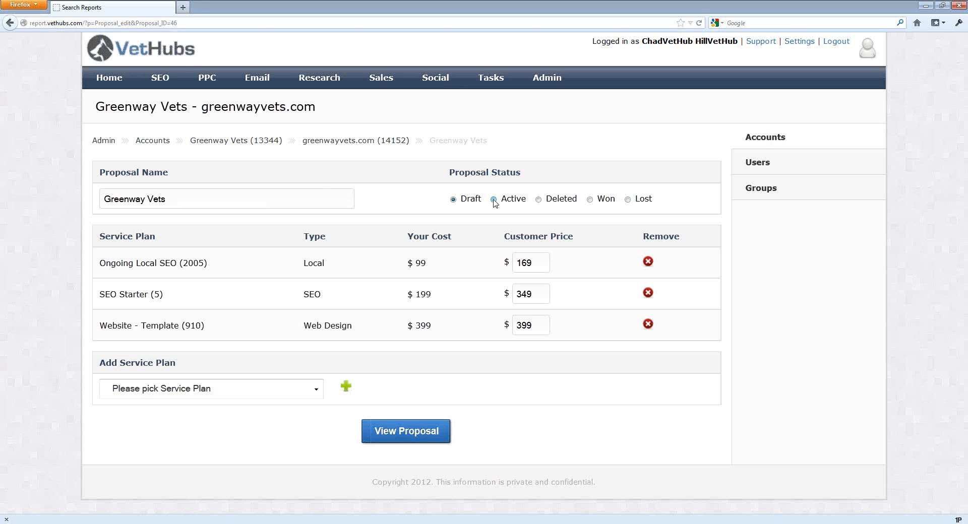
Change the proposal's status to Active and confirm the activation.
click(493, 201)
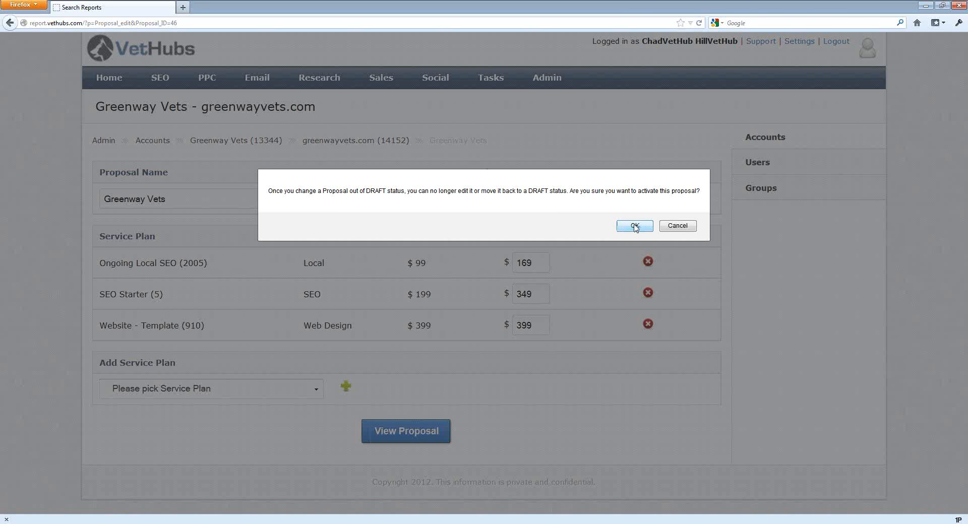
click(634, 226)
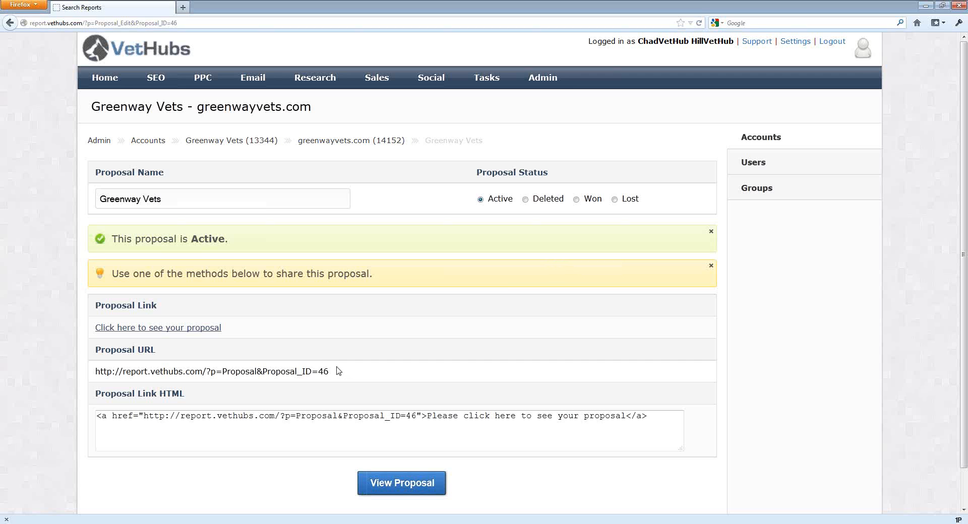
Copy the proposal URL.
drag(351, 372, 95, 372)
key(ctrl+c)
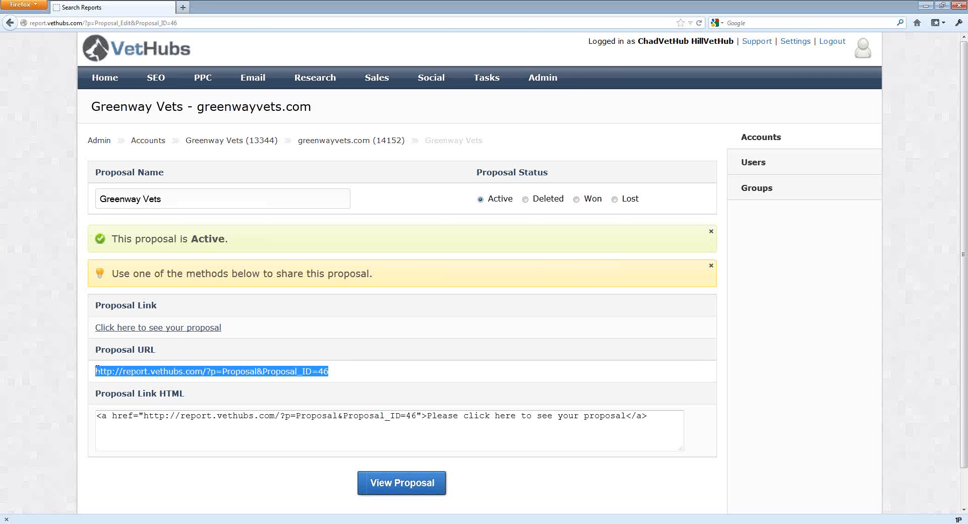
right_click(117, 372)
click(141, 448)
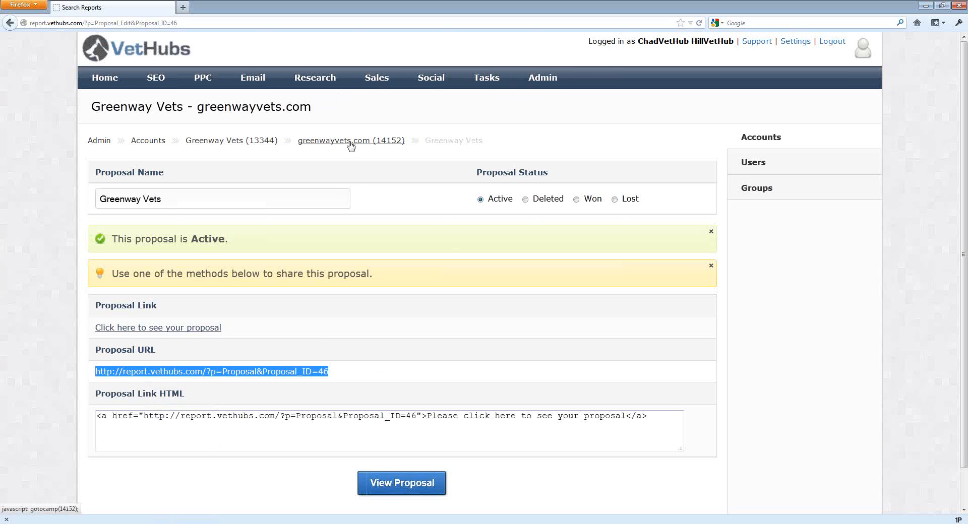
Check the Greenway Vets account's users and close the browser window.
click(272, 144)
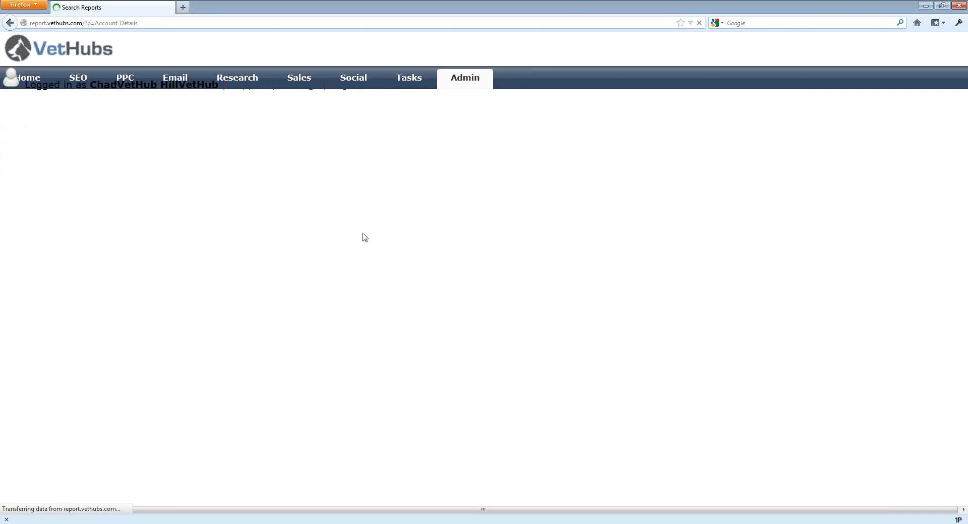
click(319, 174)
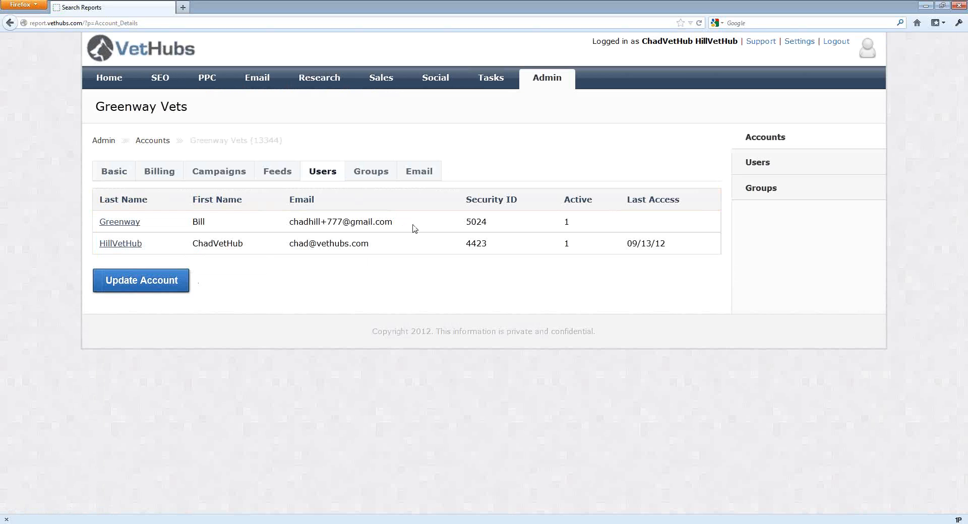
click(961, 6)
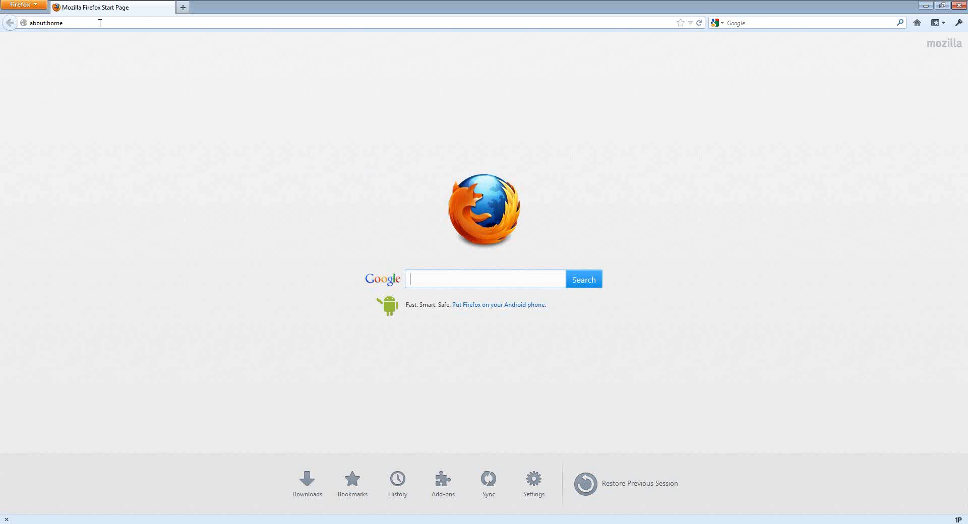
Open the copied proposal URL in a new browser window.
click(100, 23)
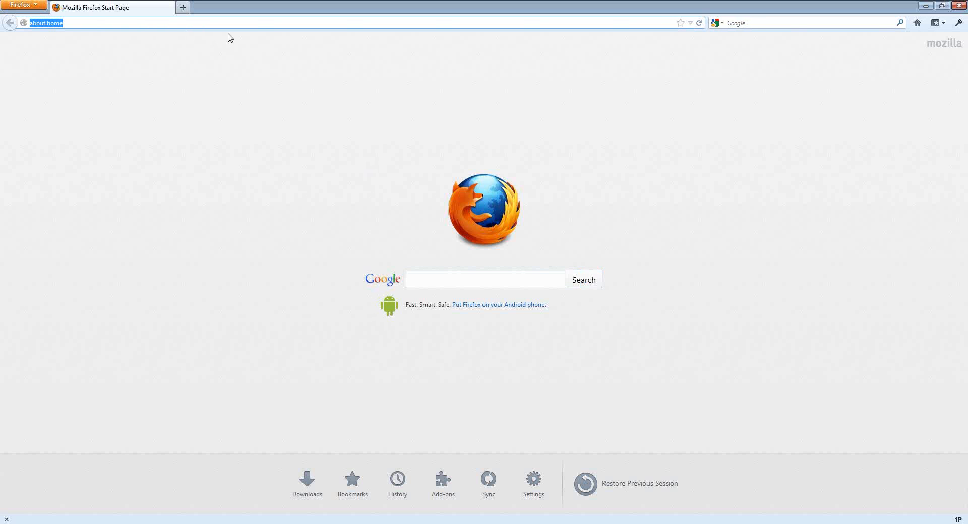
key(ctrl+v)
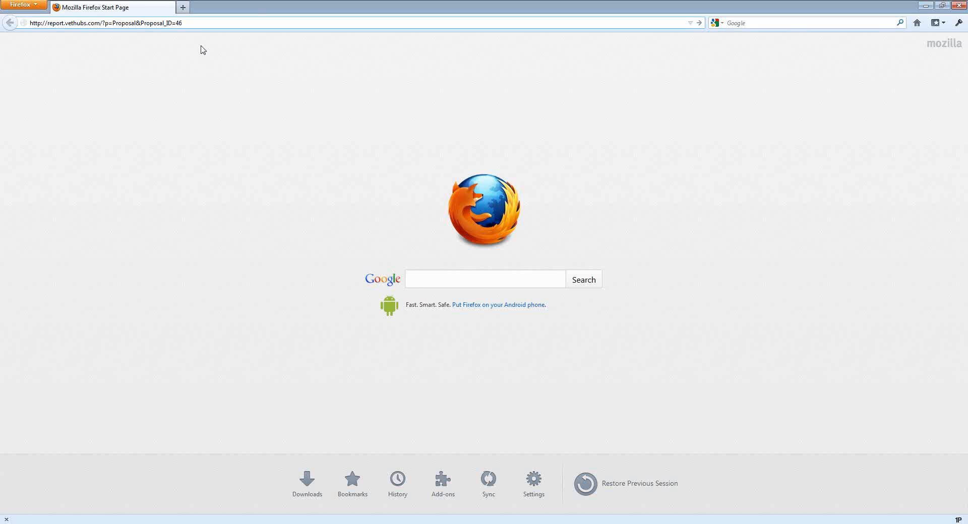
key(Return)
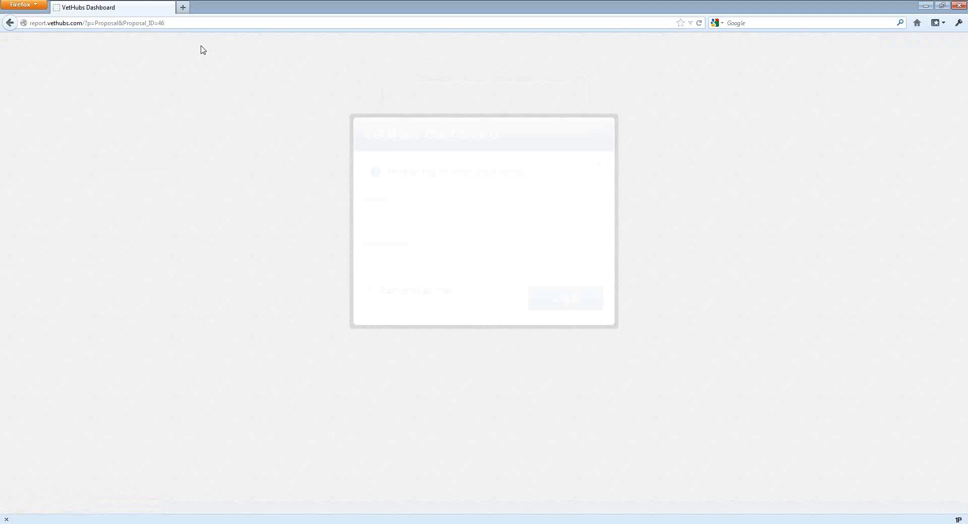
Log in as the client user with their e-mail and password, dismissing the password-save prompt.
click(405, 219)
key(Tab)
text(••••••••••)
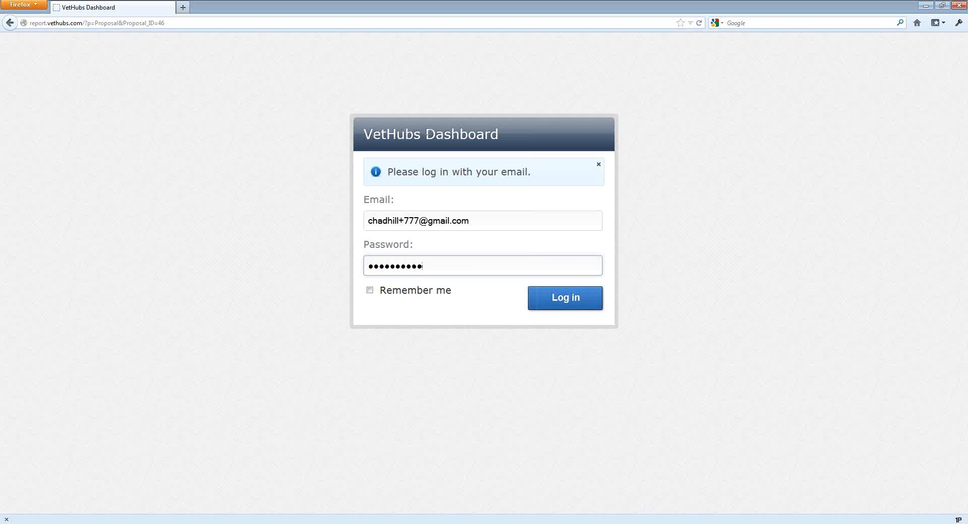
click(580, 304)
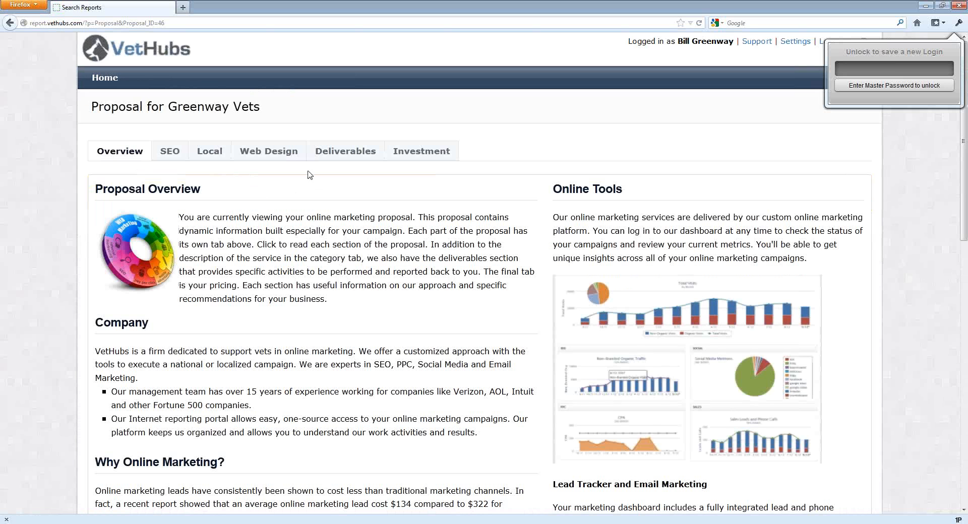
click(945, 150)
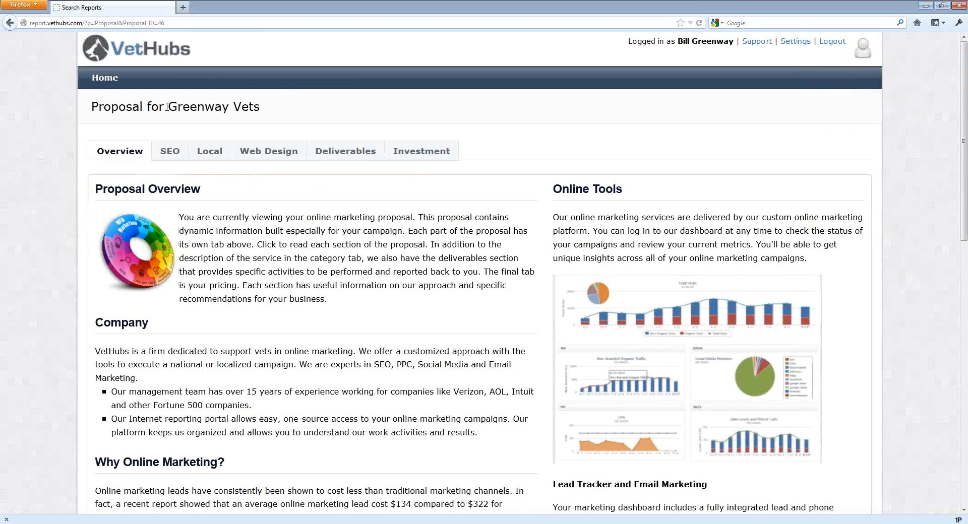
Review the proposal's Overview and SEO tabs as the client sees them.
scroll(215, 113, down, 3)
scroll(215, 113, up, 3)
scroll(215, 112, down, 3)
scroll(215, 112, up, 3)
click(170, 153)
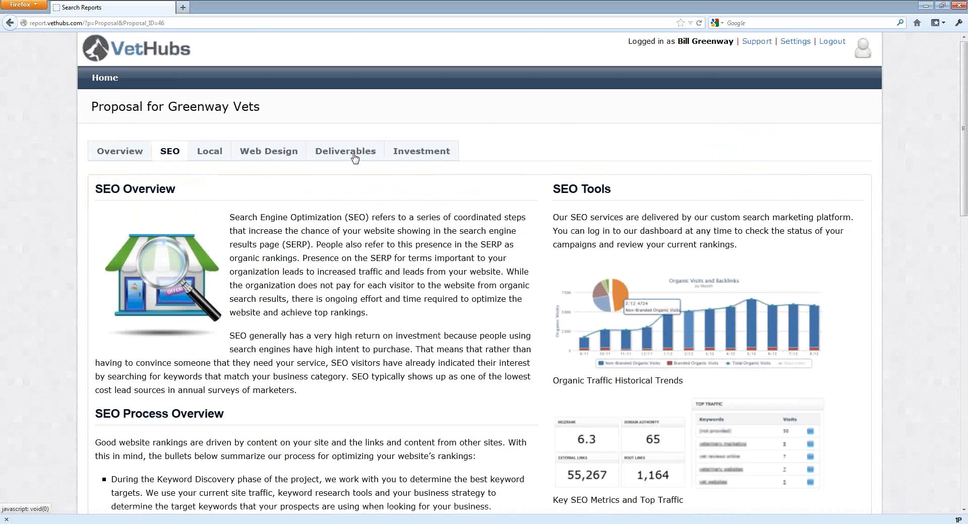
scroll(237, 213, down, 15)
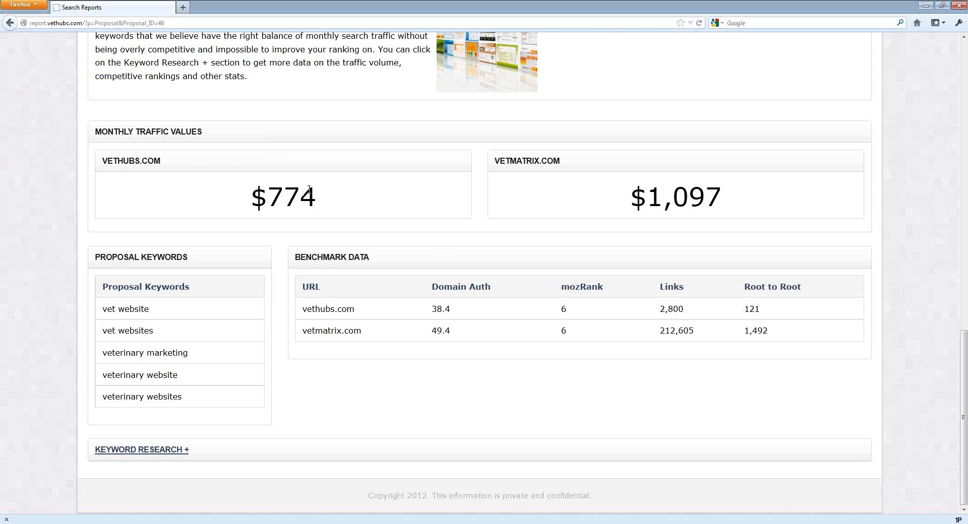
scroll(309, 189, up, 15)
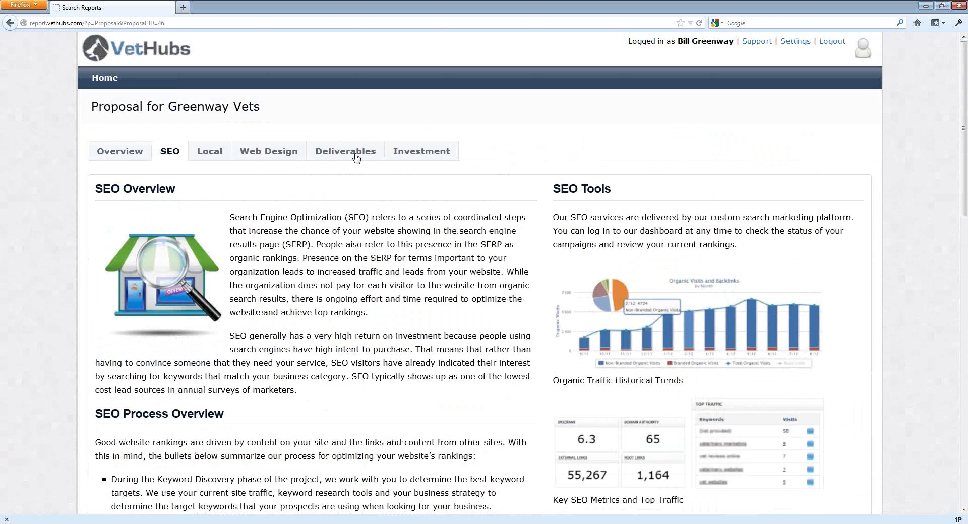
Review the Deliverables and Investment tabs of the client's proposal view.
click(356, 156)
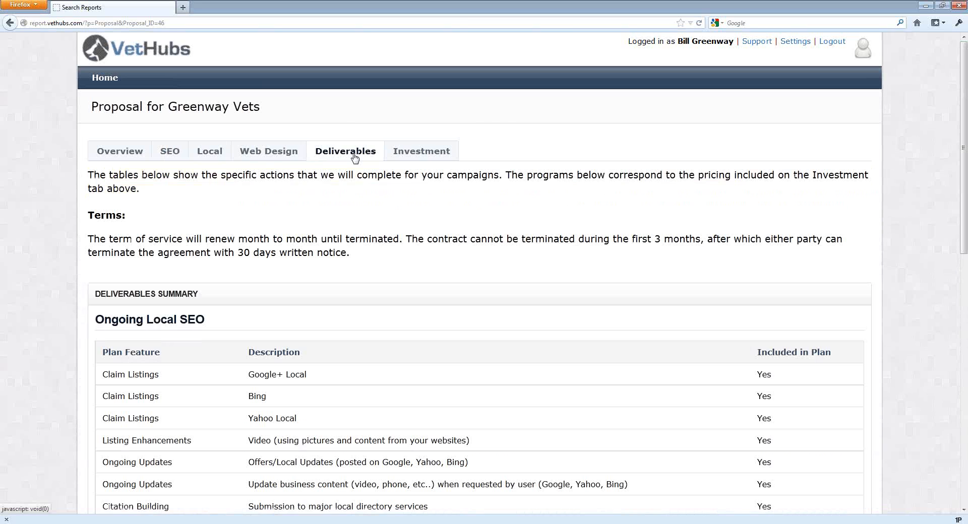
click(433, 153)
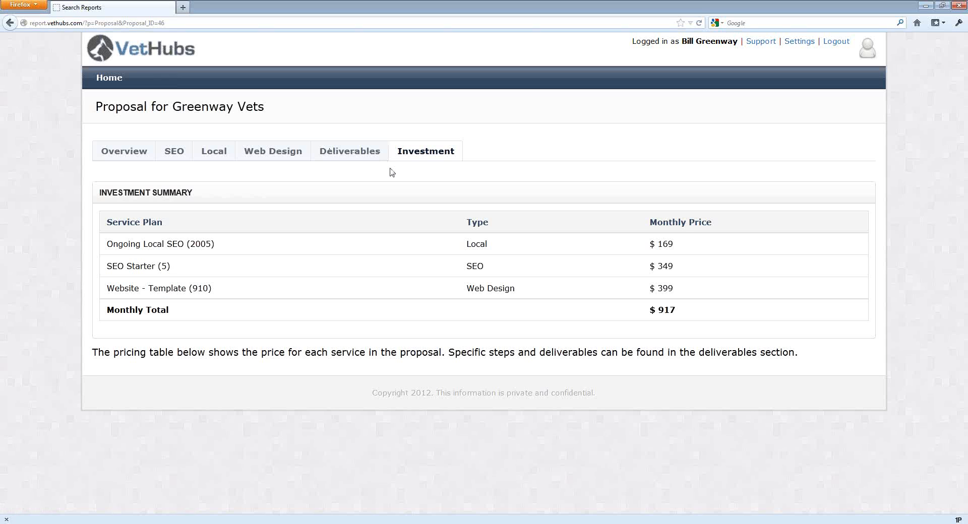
click(364, 157)
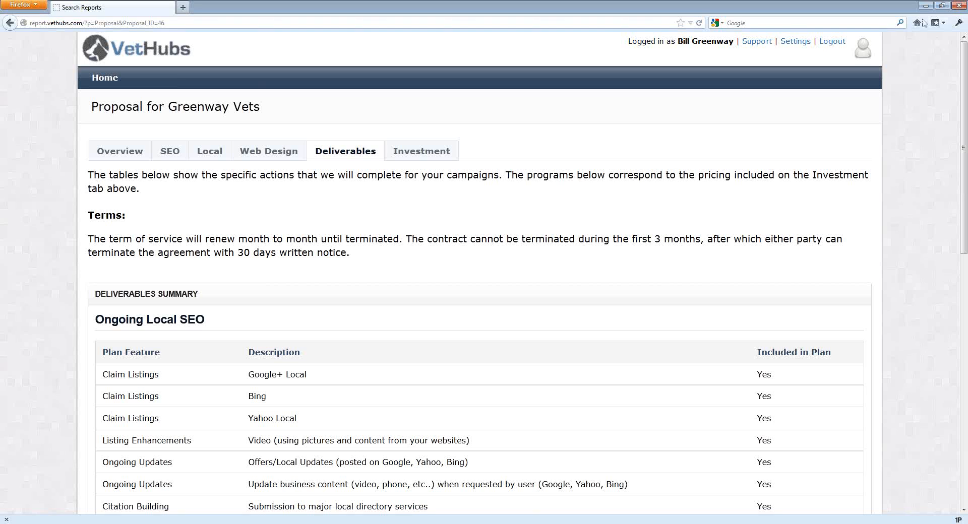
Log out and log back in as the admin user with their e-mail and password.
click(831, 44)
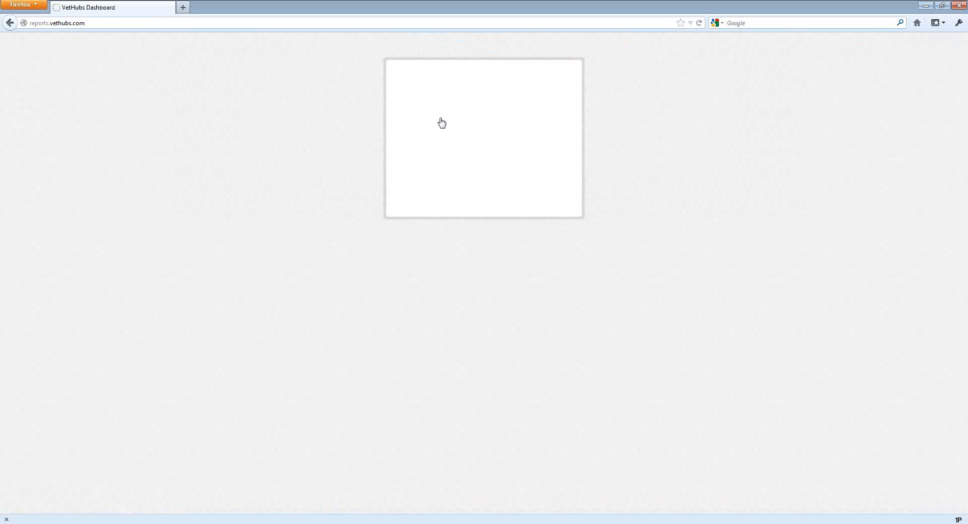
click(428, 196)
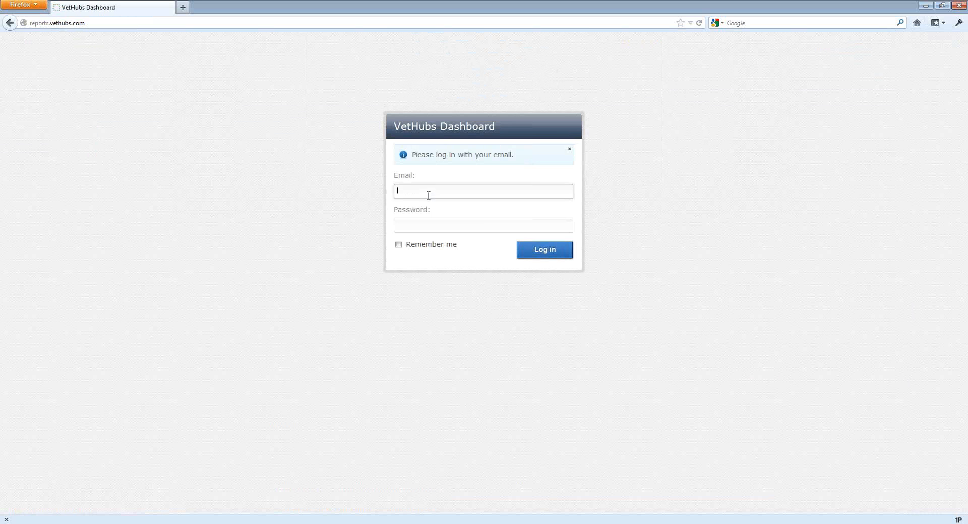
key(Tab)
text(******)
click(524, 249)
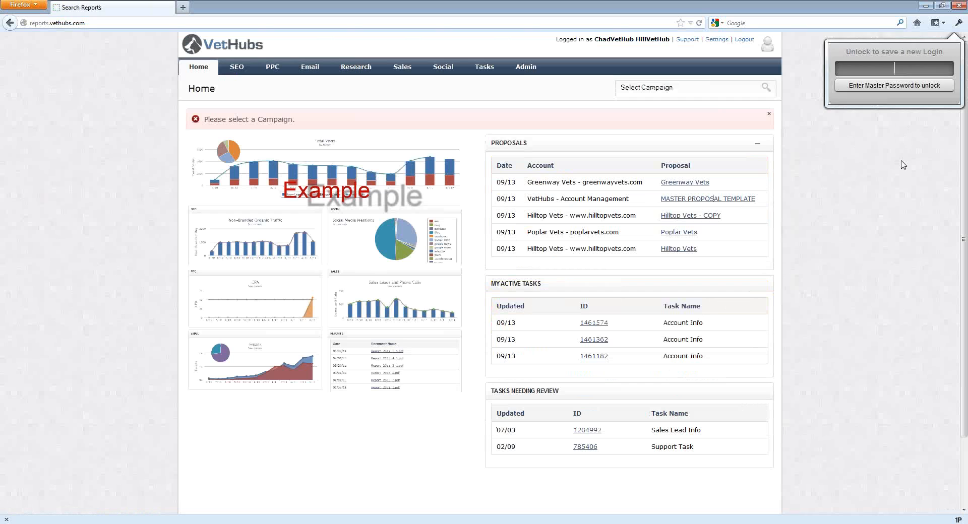
click(901, 161)
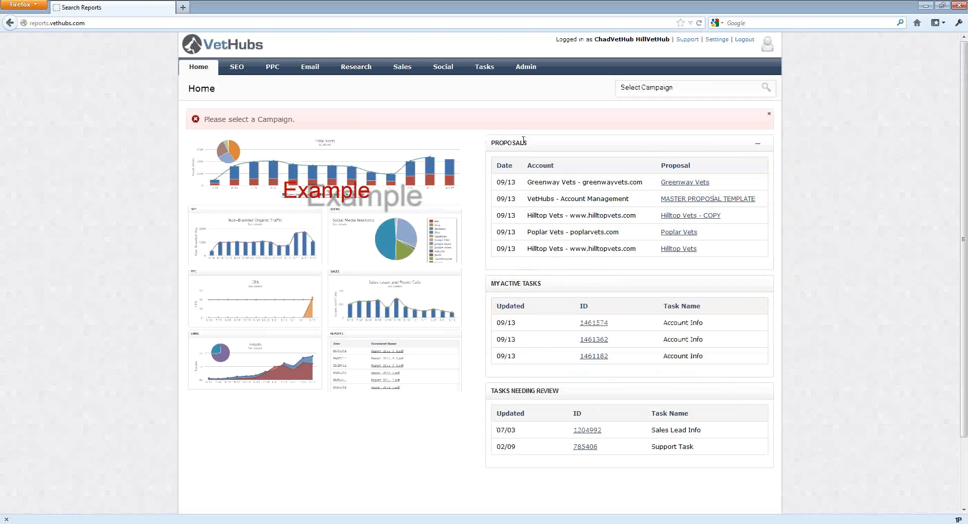
Open the Greenway Vets proposal from the home page's proposals list.
click(526, 68)
key(ctrl+plus)
key(ctrl+plus)
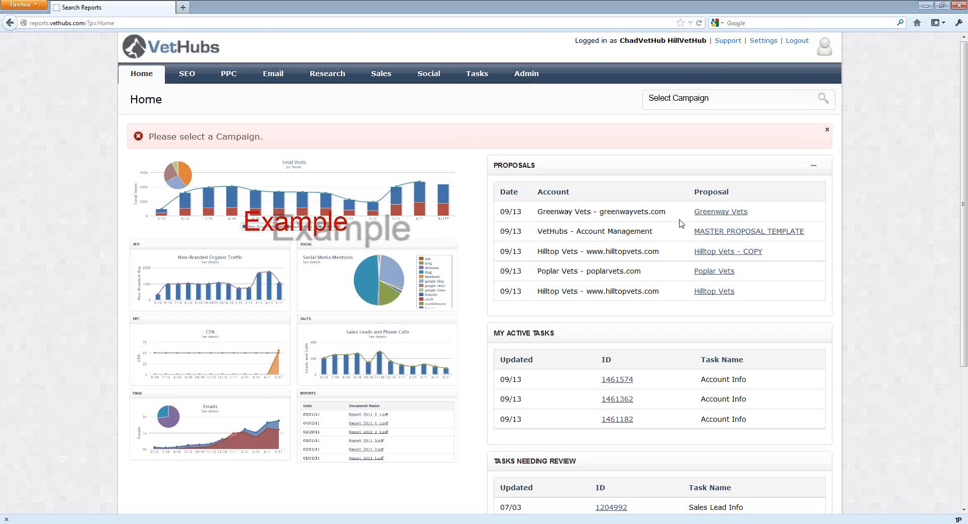
click(721, 213)
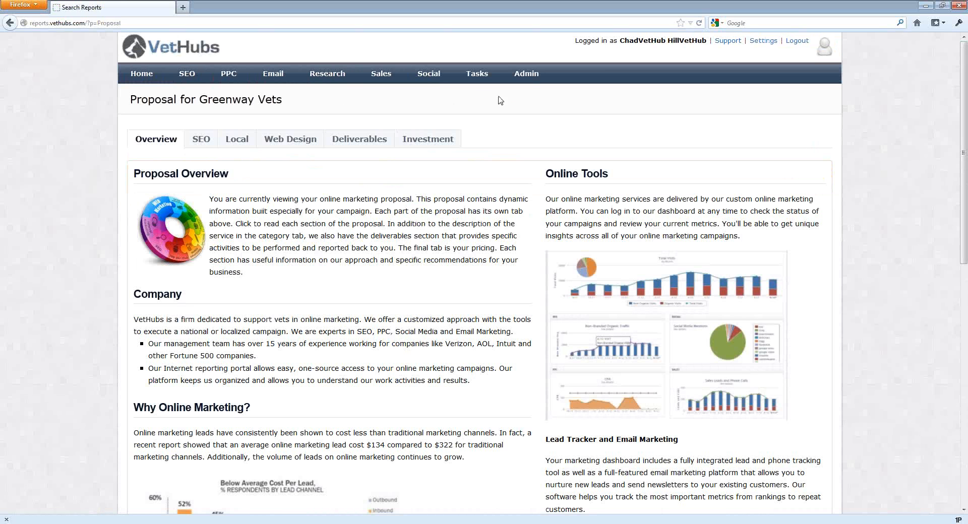
Search the accounts for greenway and open the greenwayvets.com campaign.
click(526, 76)
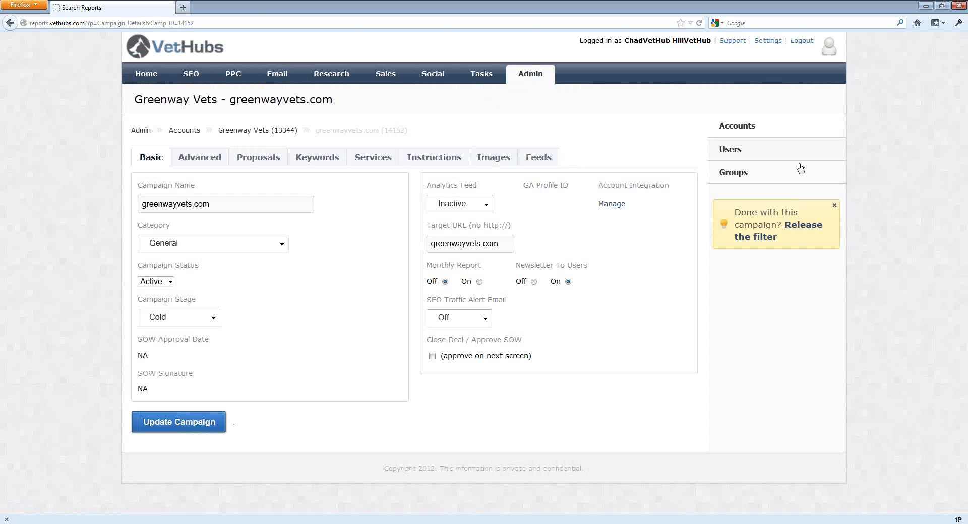
click(803, 227)
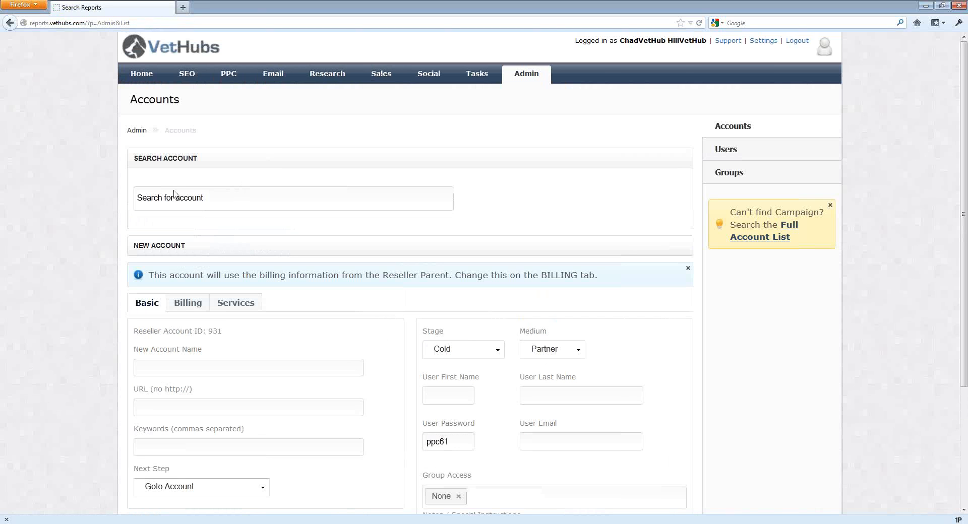
click(178, 194)
text(greenway)
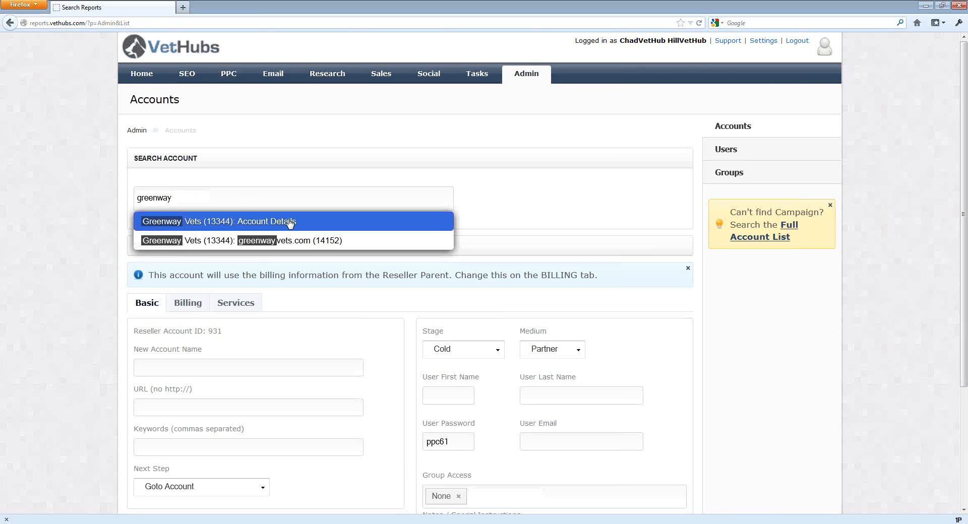
click(300, 241)
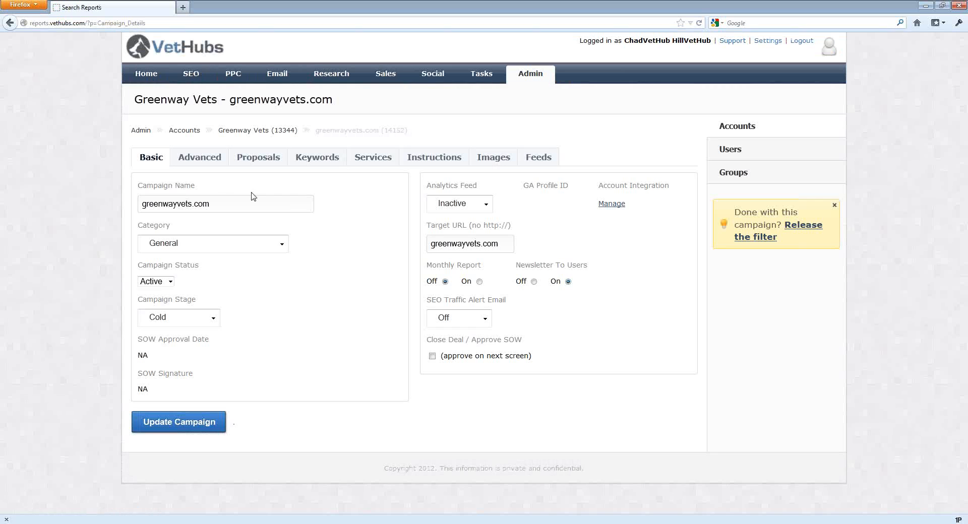
Make a complete copy of the Greenway Vets proposal from the campaign's proposals list.
click(254, 161)
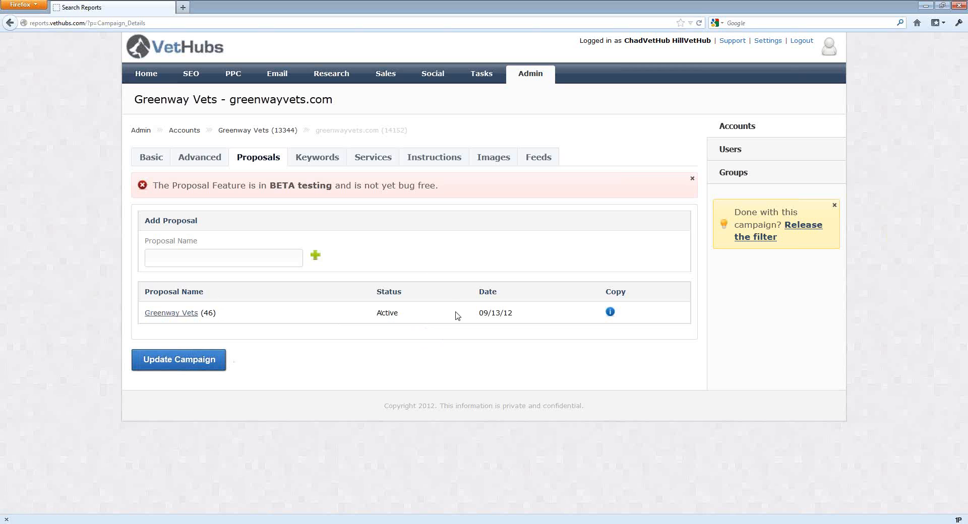
click(610, 313)
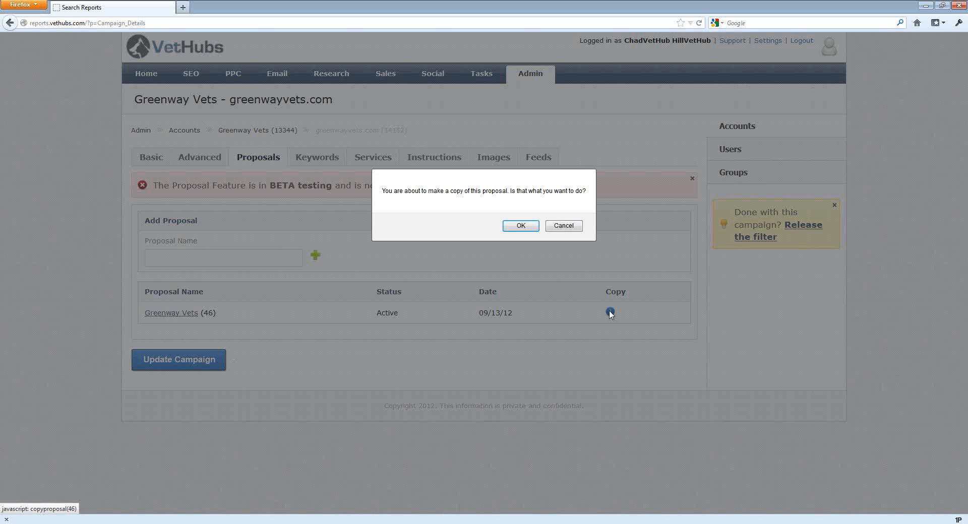
click(522, 228)
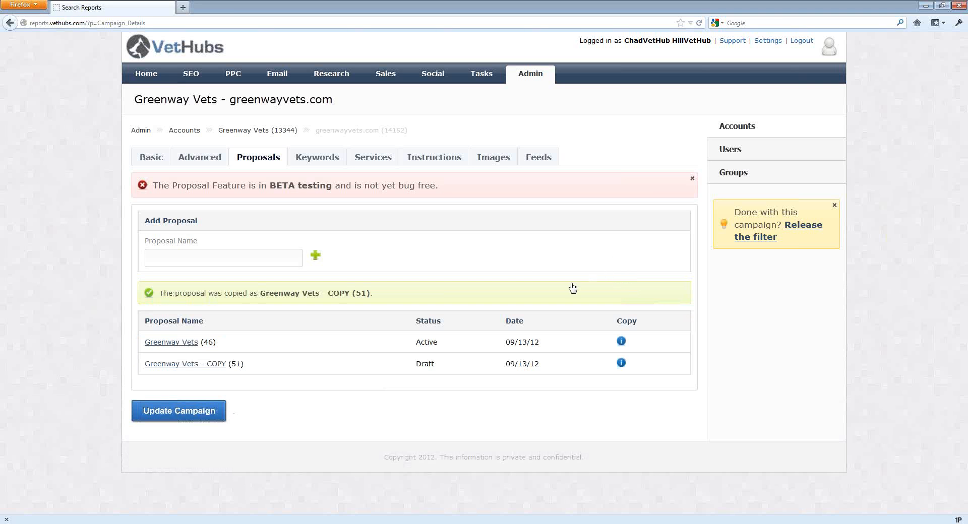
Rename the copied proposal to Greenway Vets v2.
click(200, 368)
drag(228, 182, 199, 182)
text(v2)
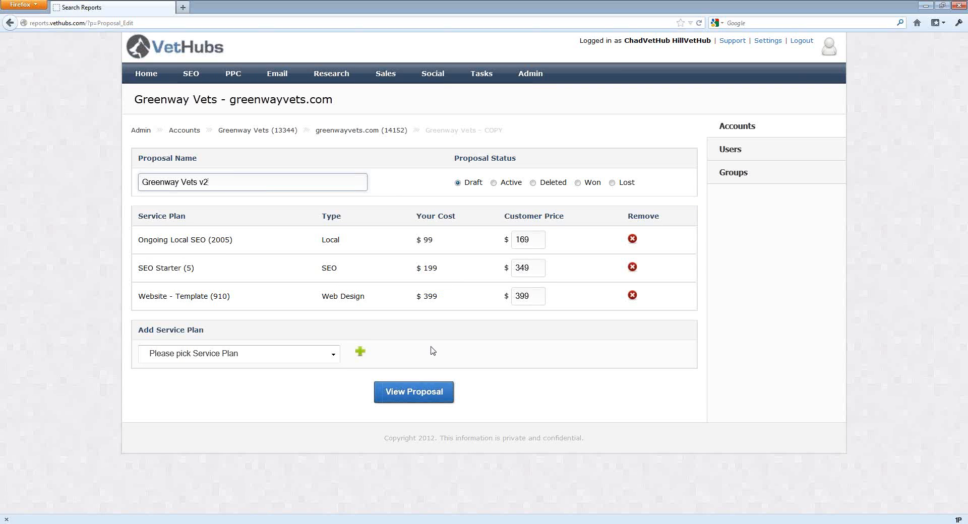
View the v2 proposal and open its SEO tab.
click(430, 392)
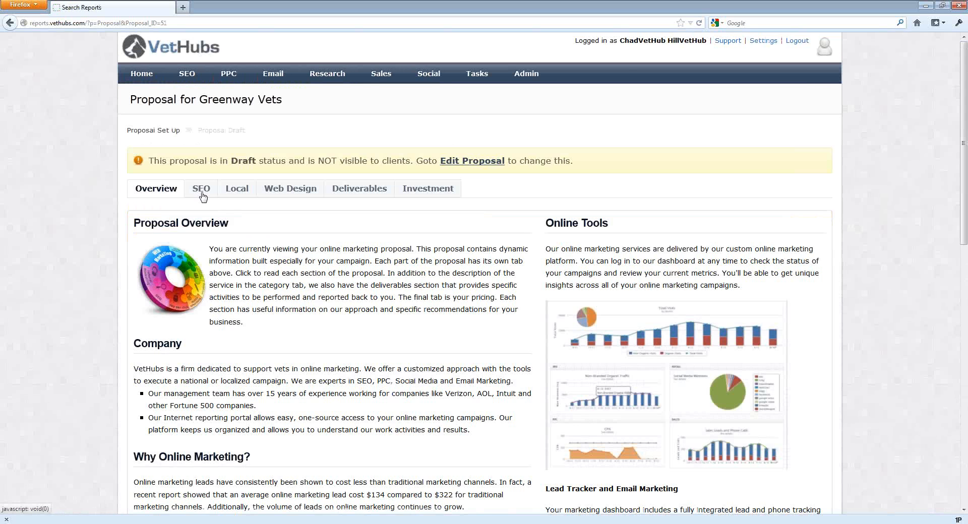
click(203, 190)
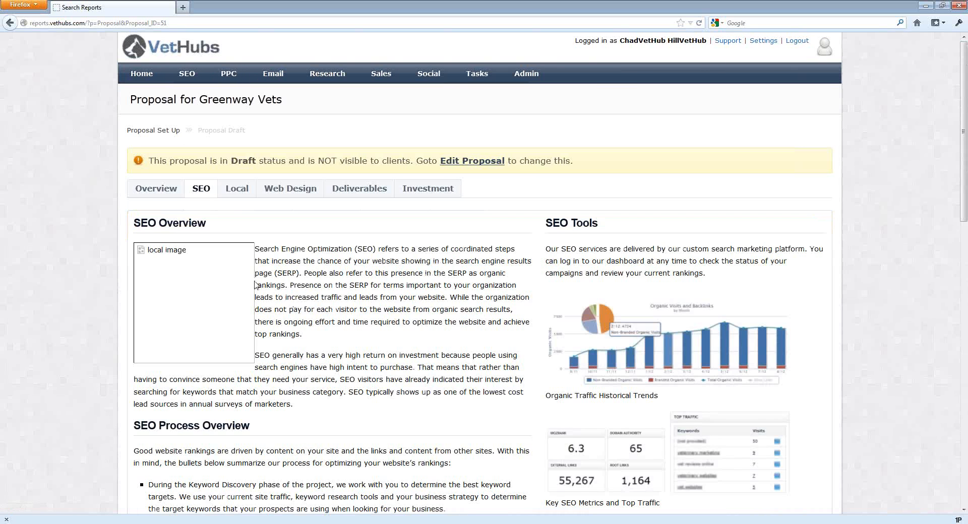
Scroll through and read the SEO tab's overview, process and opportunity sections of the v2 proposal.
scroll(272, 286, down, 7)
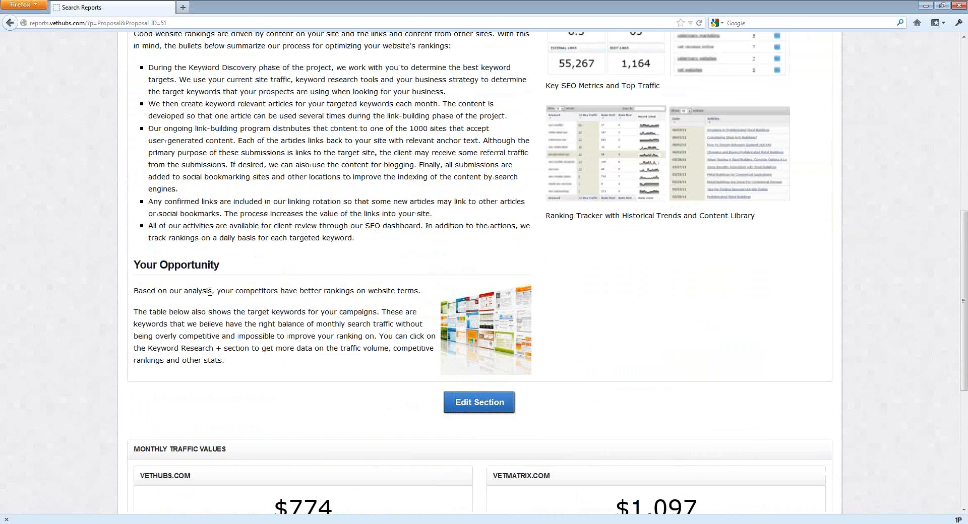
drag(202, 290, 272, 291)
click(270, 288)
scroll(269, 290, down, 3)
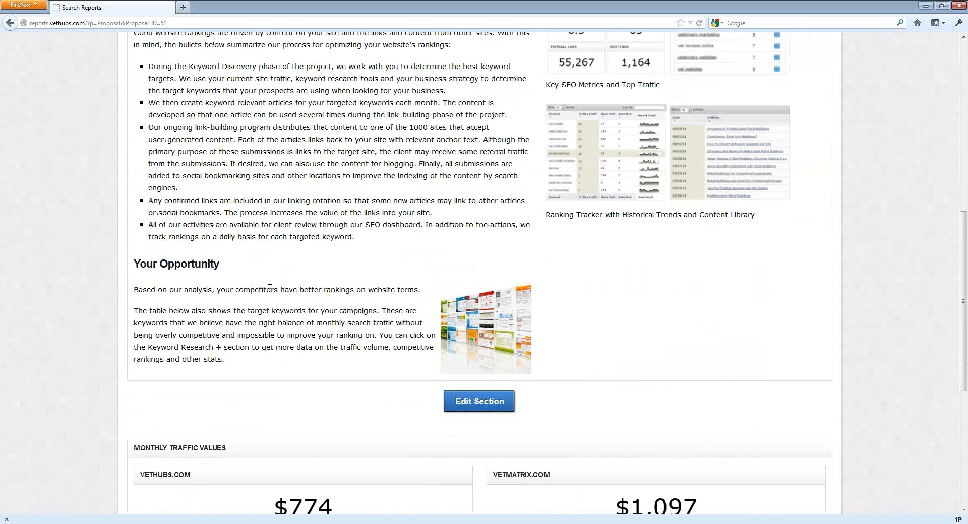
scroll(271, 293, up, 14)
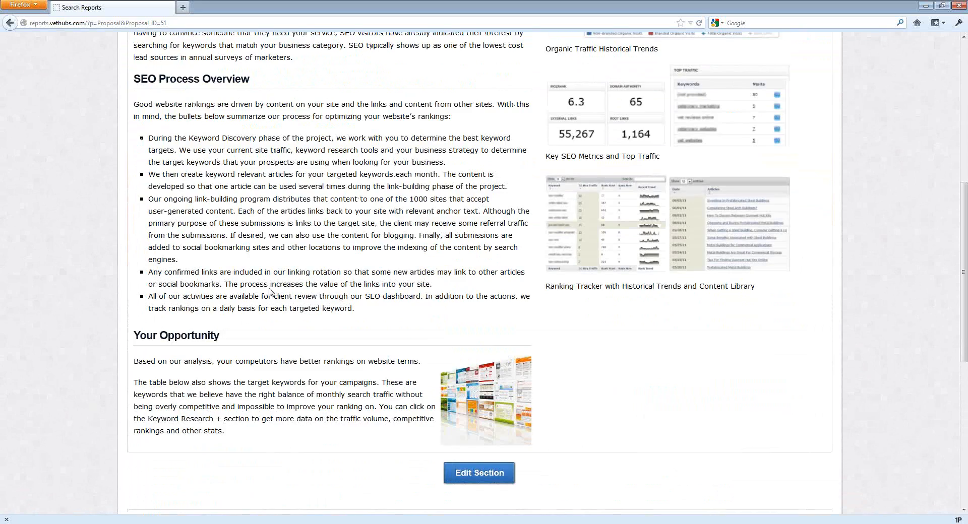
scroll(270, 288, down, 2)
scroll(270, 289, up, 2)
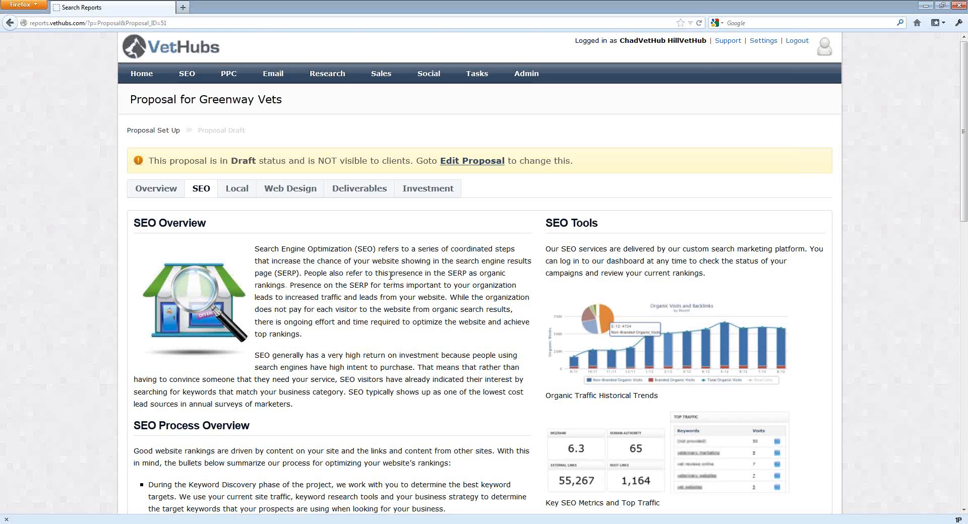
scroll(391, 276, down, 5)
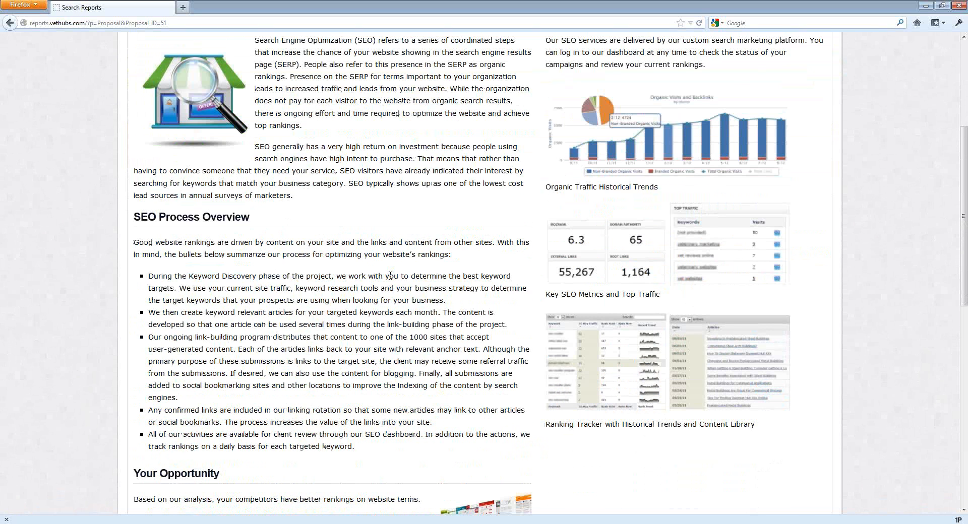
scroll(391, 276, up, 5)
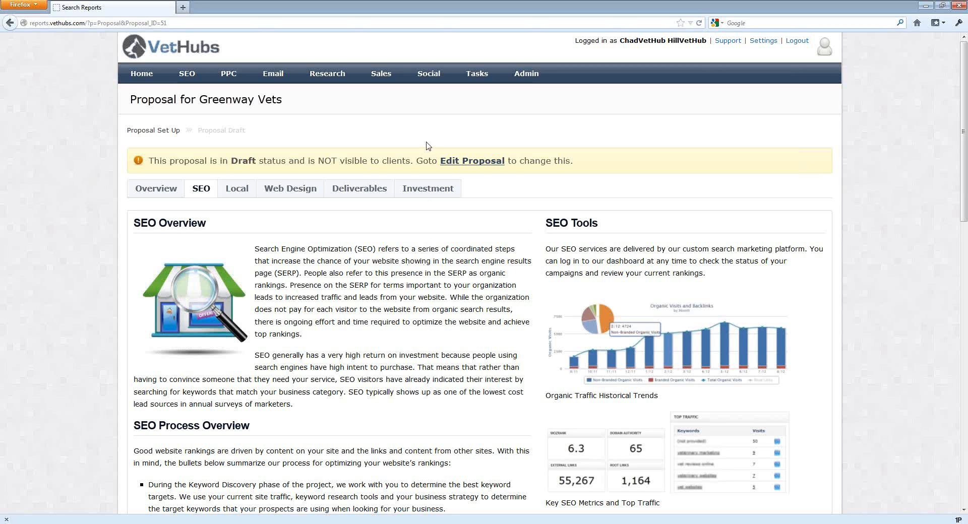
Release the campaign filter, search accounts for vethubs, and open the Greenway Vets proposal from the VetHubs account's proposals list.
click(525, 73)
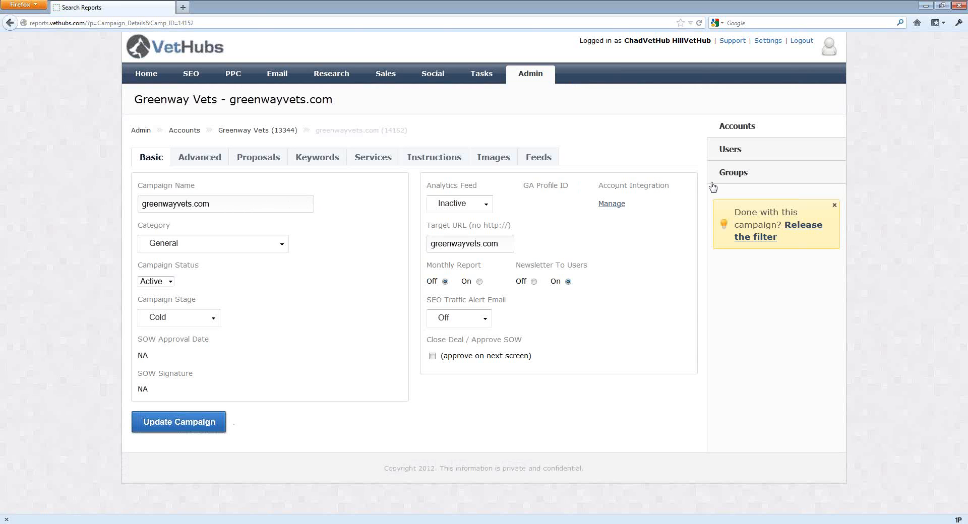
click(810, 225)
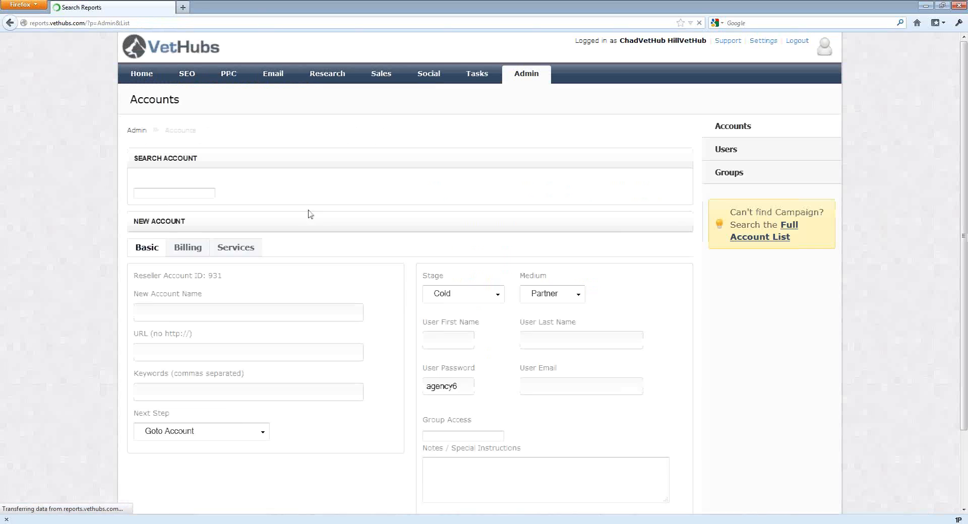
click(191, 197)
text(vethubs)
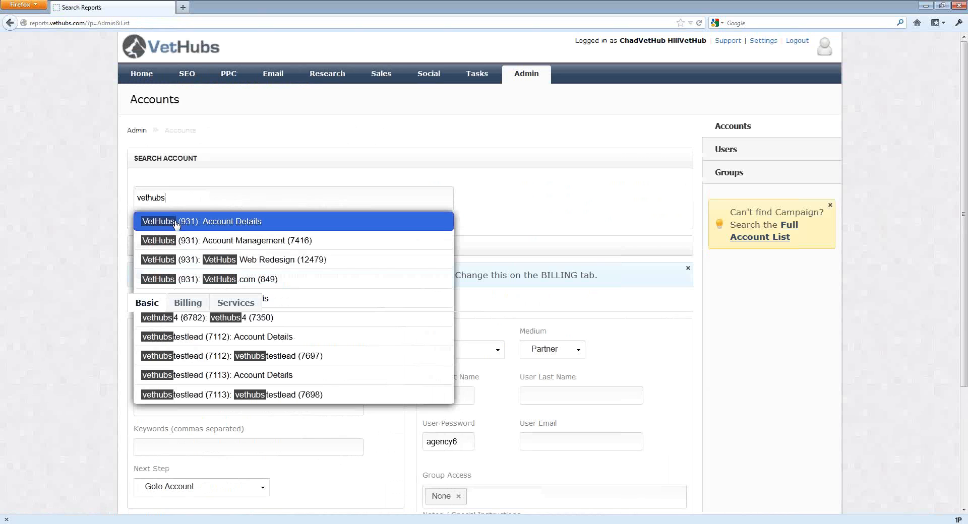
click(206, 227)
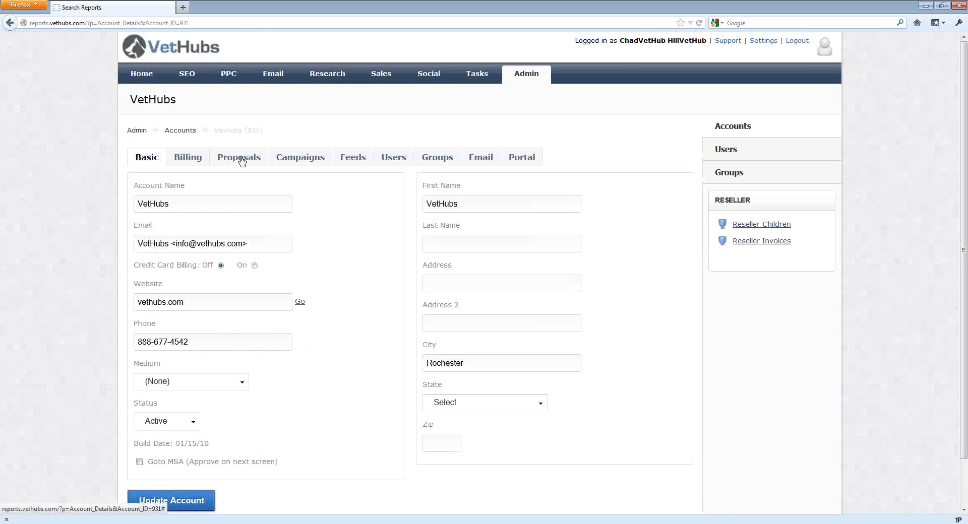
click(241, 161)
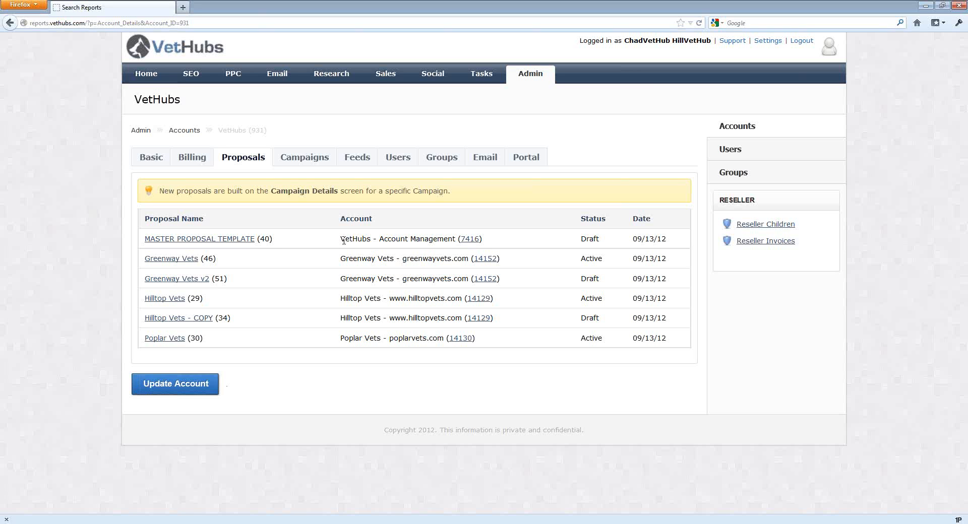
click(174, 261)
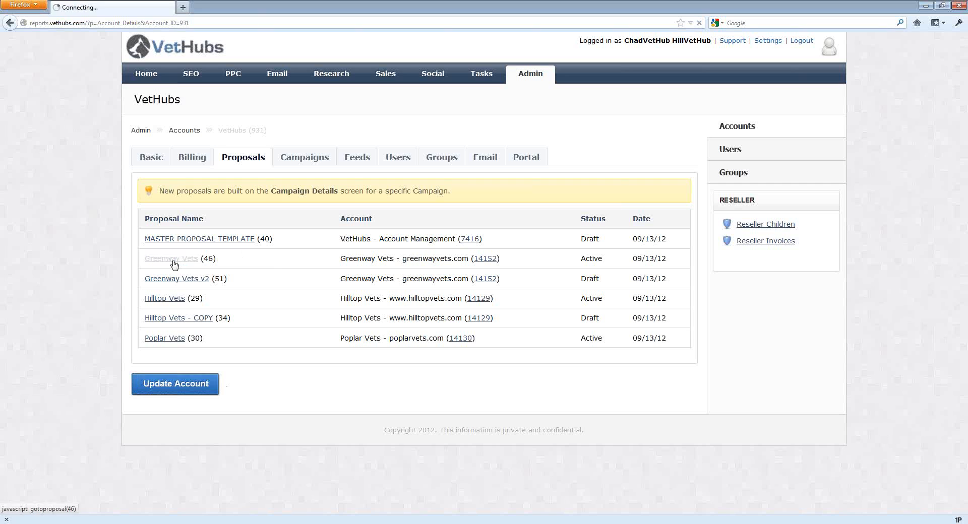